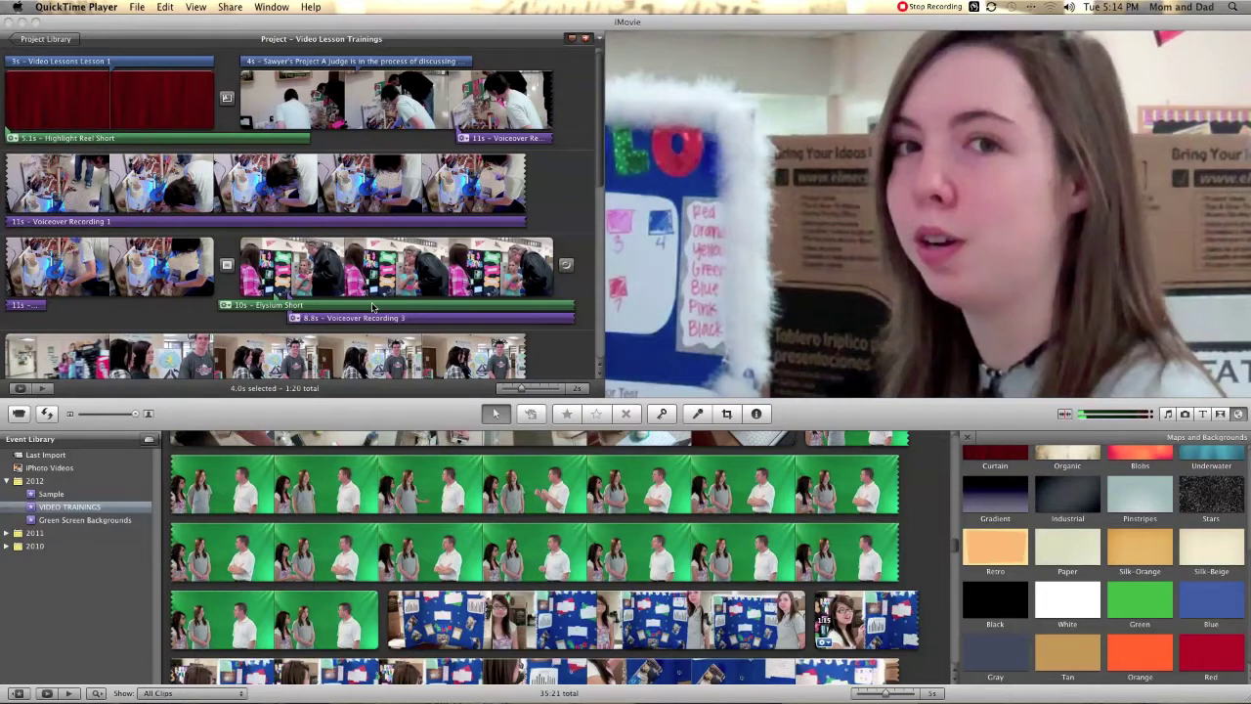
- Hide the Maps and Backgrounds browser and look through the footage in the VIDEO TRAININGS event
scroll(899, 528, up, 5)
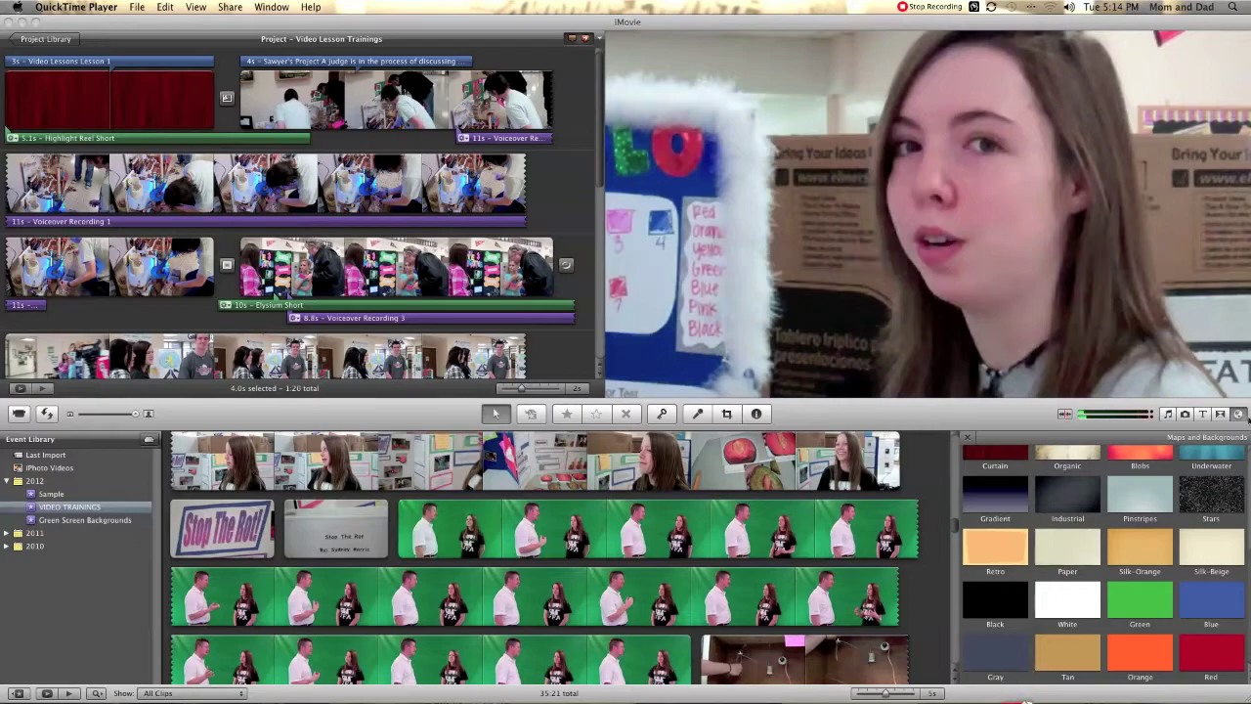
click(1237, 414)
click(1238, 413)
scroll(1095, 537, up, 15)
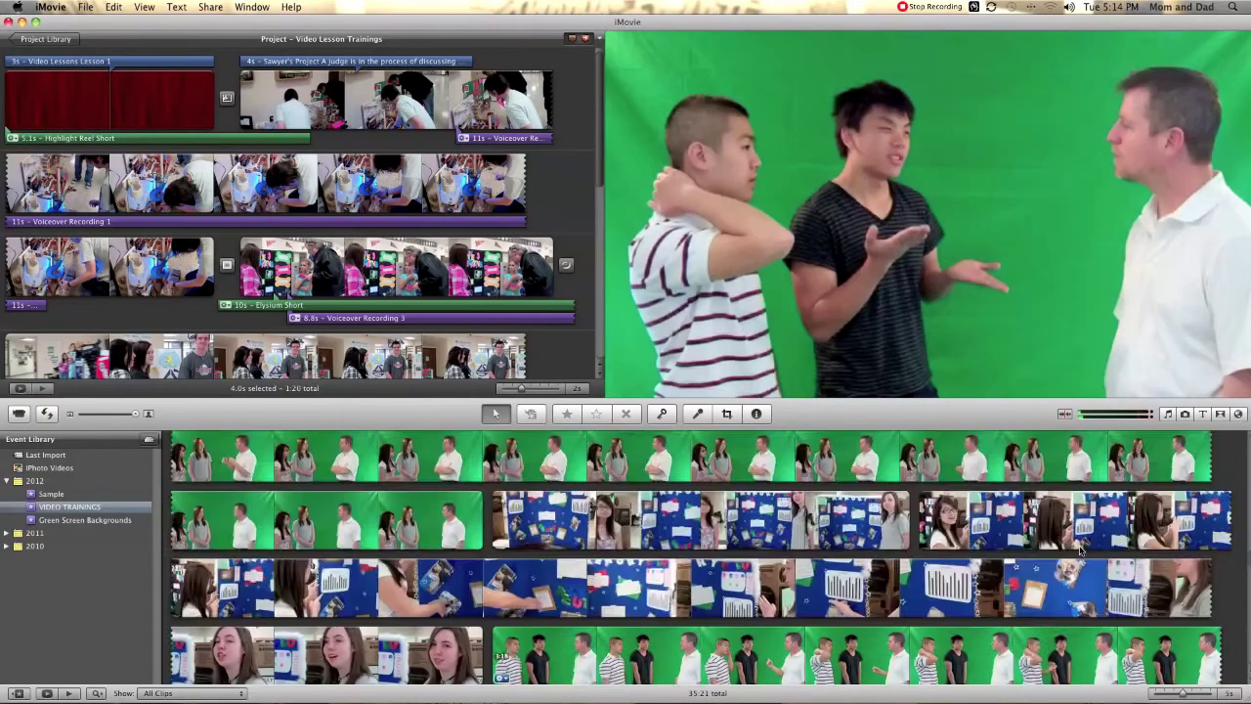
scroll(1080, 553, up, 15)
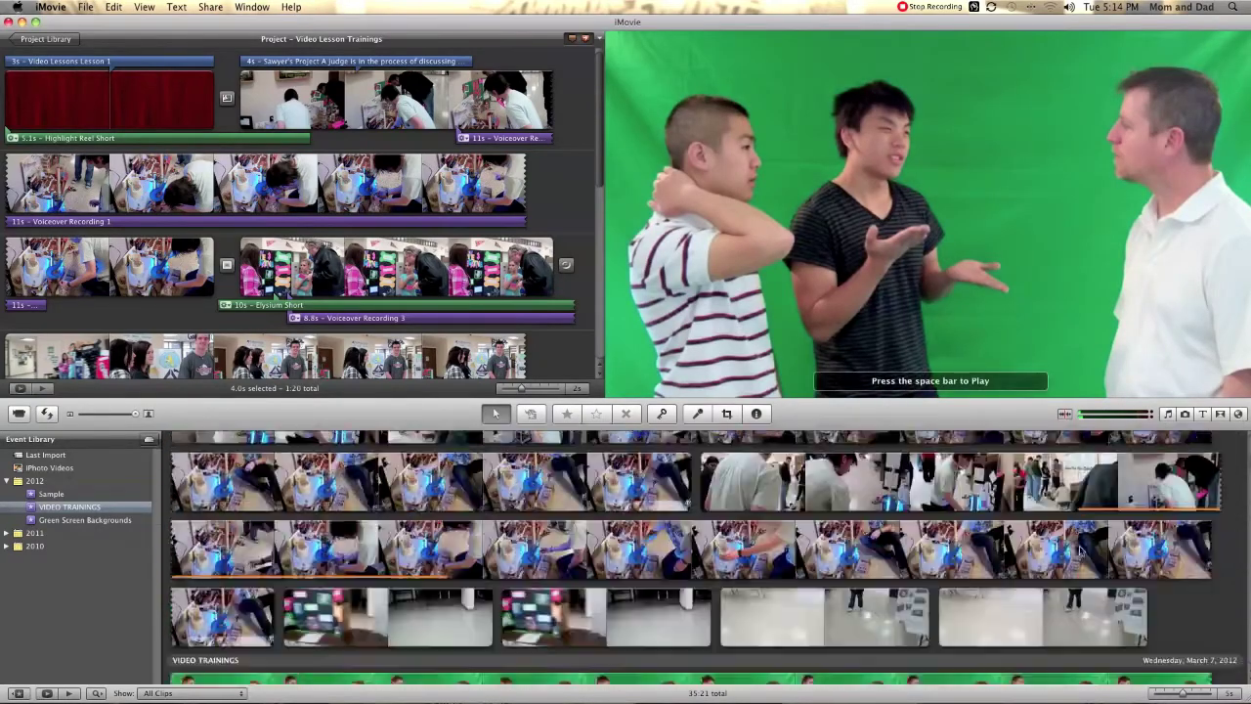
scroll(1080, 551, down, 5)
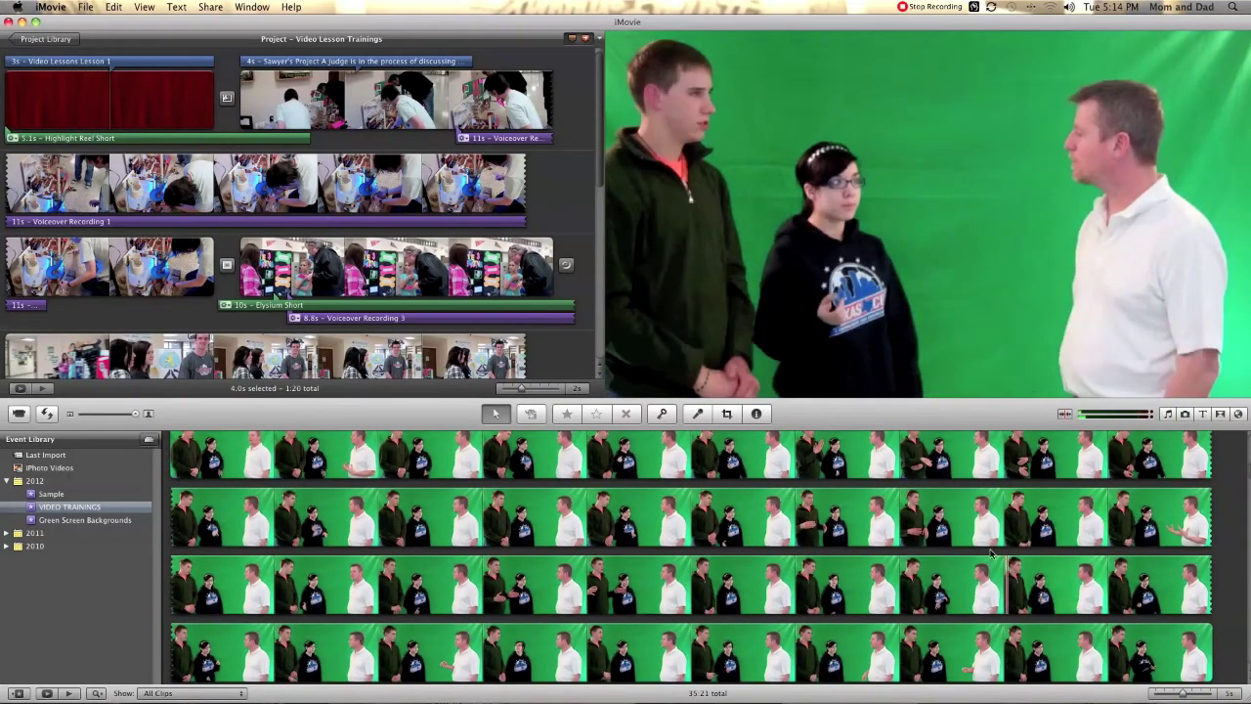
- Open the movie import dialog, check the Raw Footage and Green Screen Footage folders in Video Clips for Training, and cancel the import
click(84, 7)
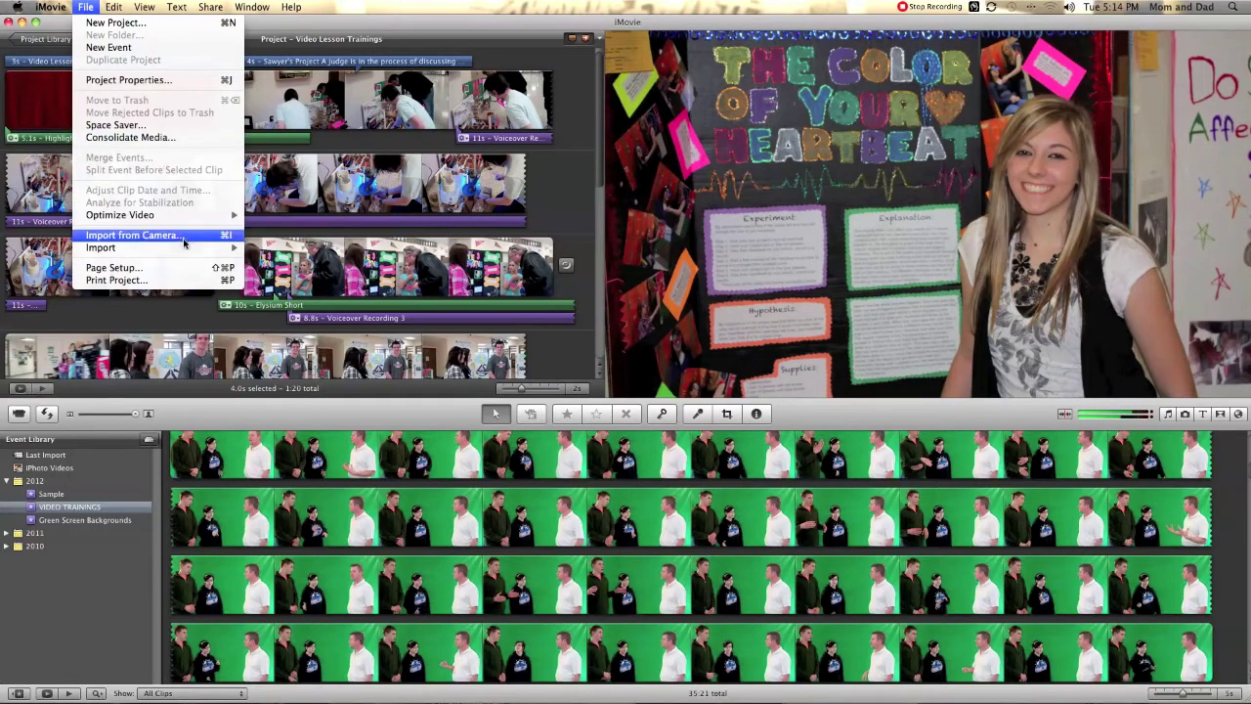
mouse_move(189, 253)
click(273, 249)
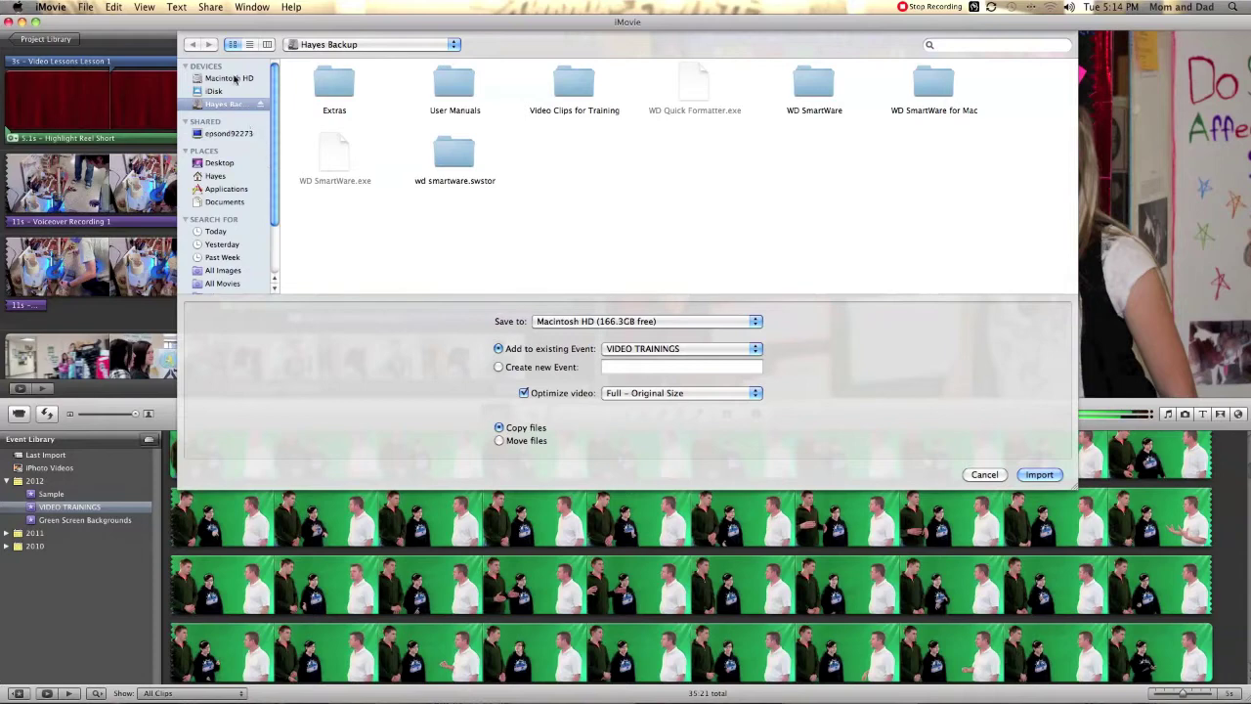
double_click(575, 97)
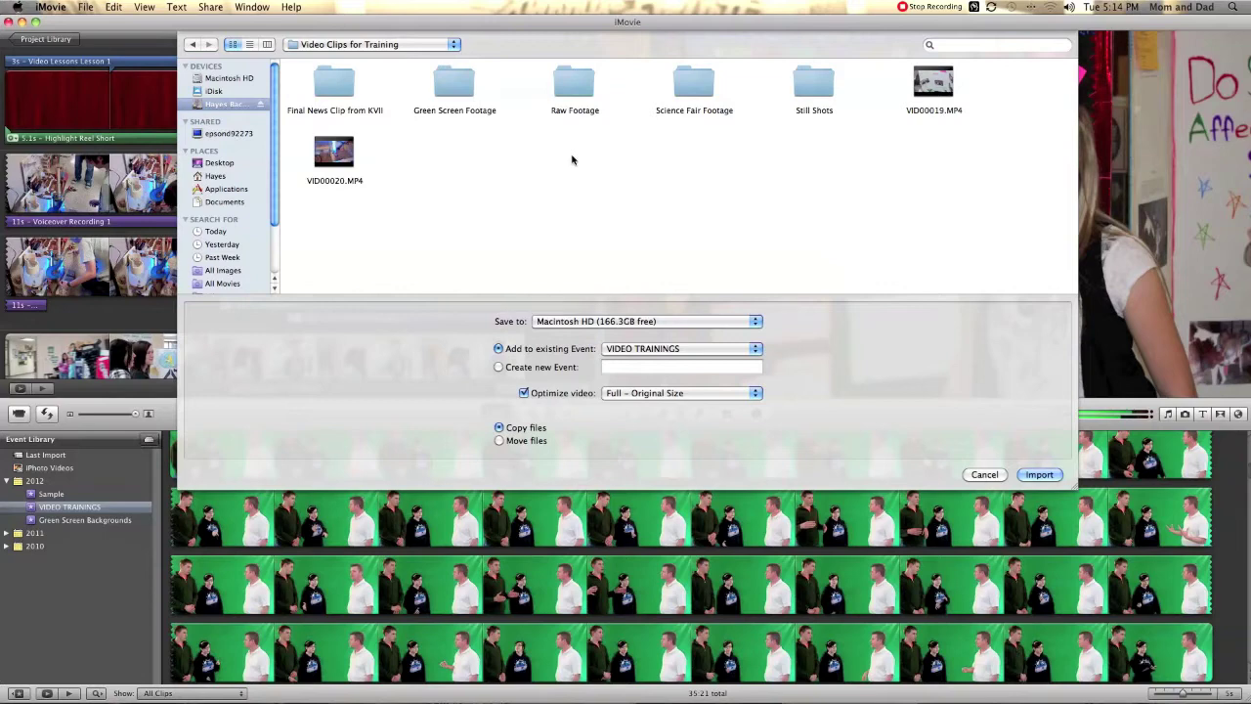
double_click(574, 91)
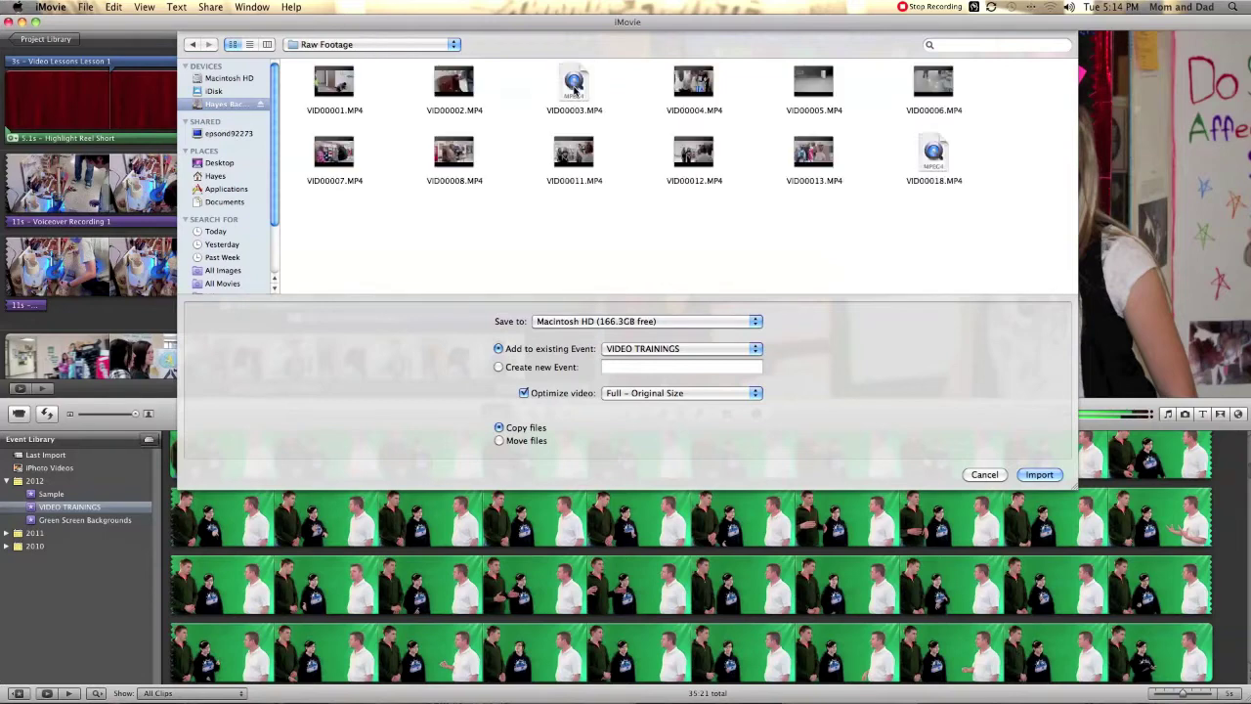
key(super+bracketleft)
double_click(454, 88)
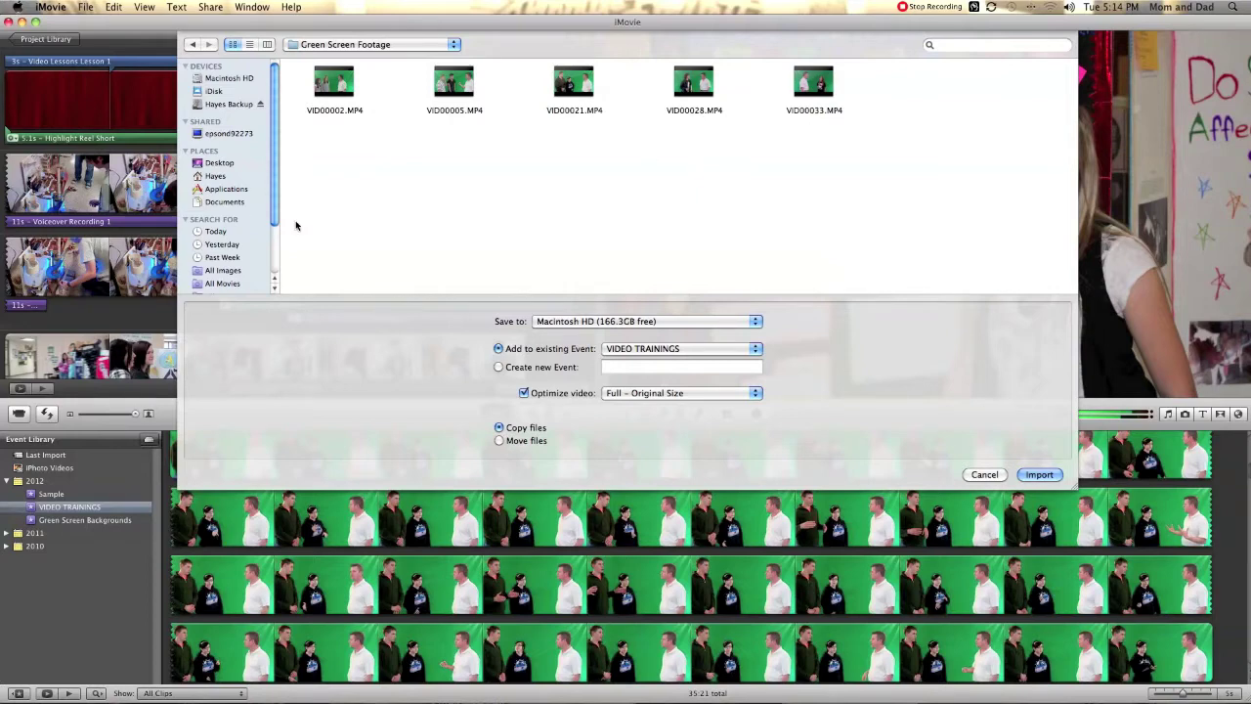
click(993, 475)
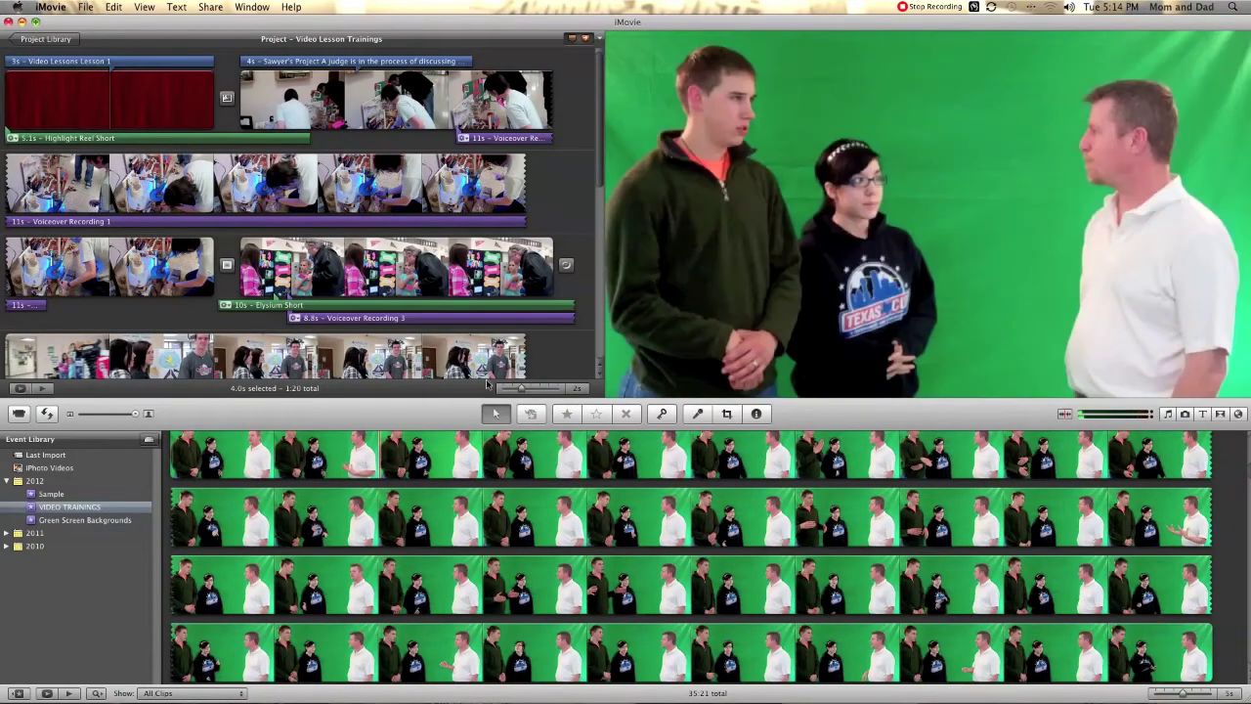
- Review the Video Lesson Trainings project through to its final clips and play it from the lemon close-up
scroll(527, 335, down, 3)
scroll(528, 335, down, 6)
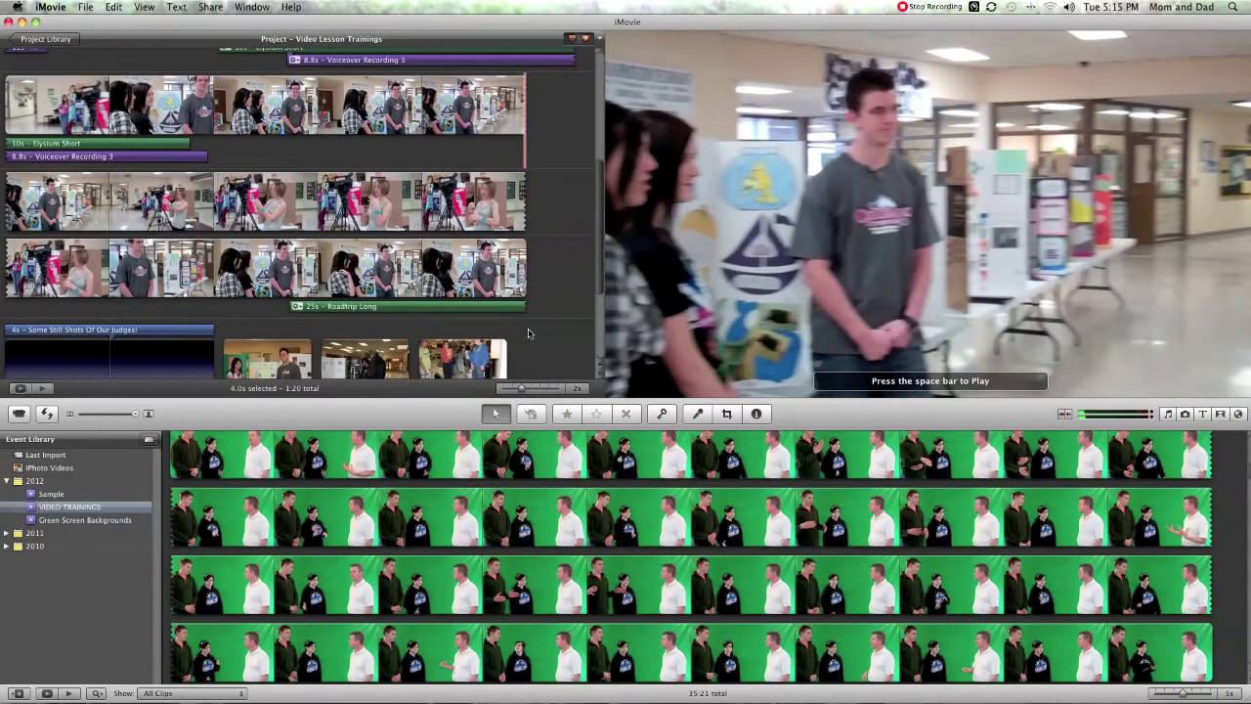
scroll(528, 334, down, 5)
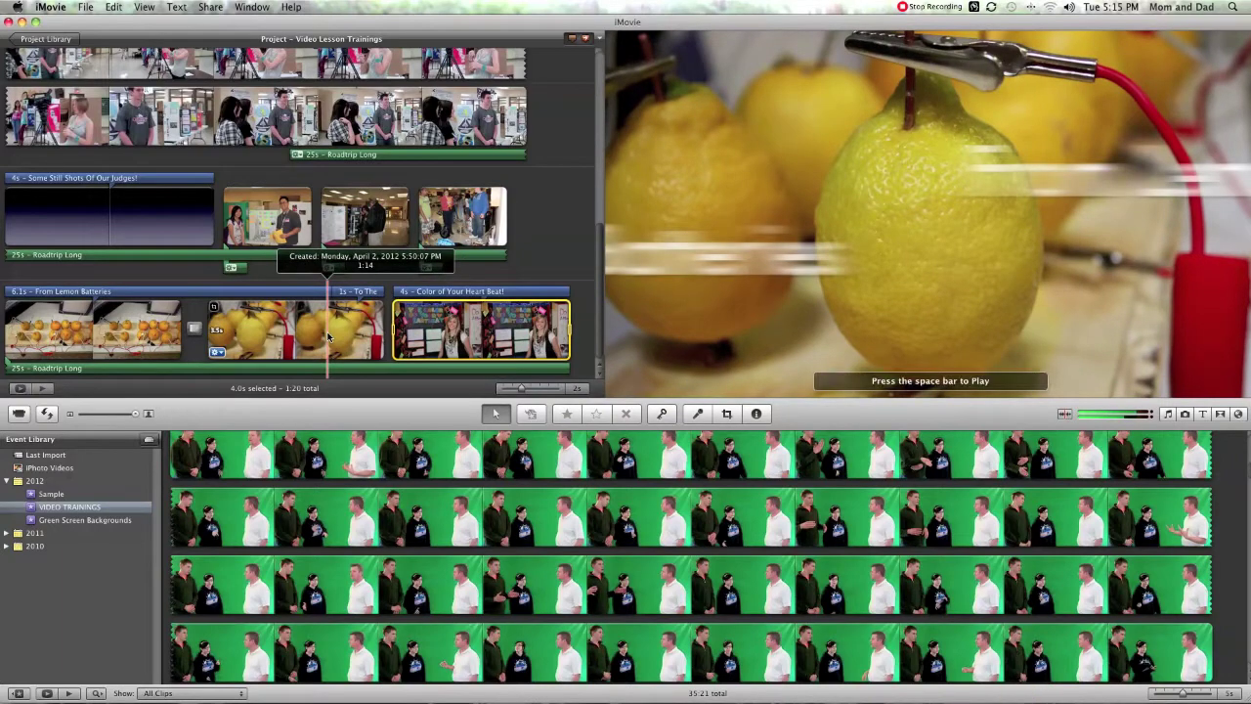
key(space)
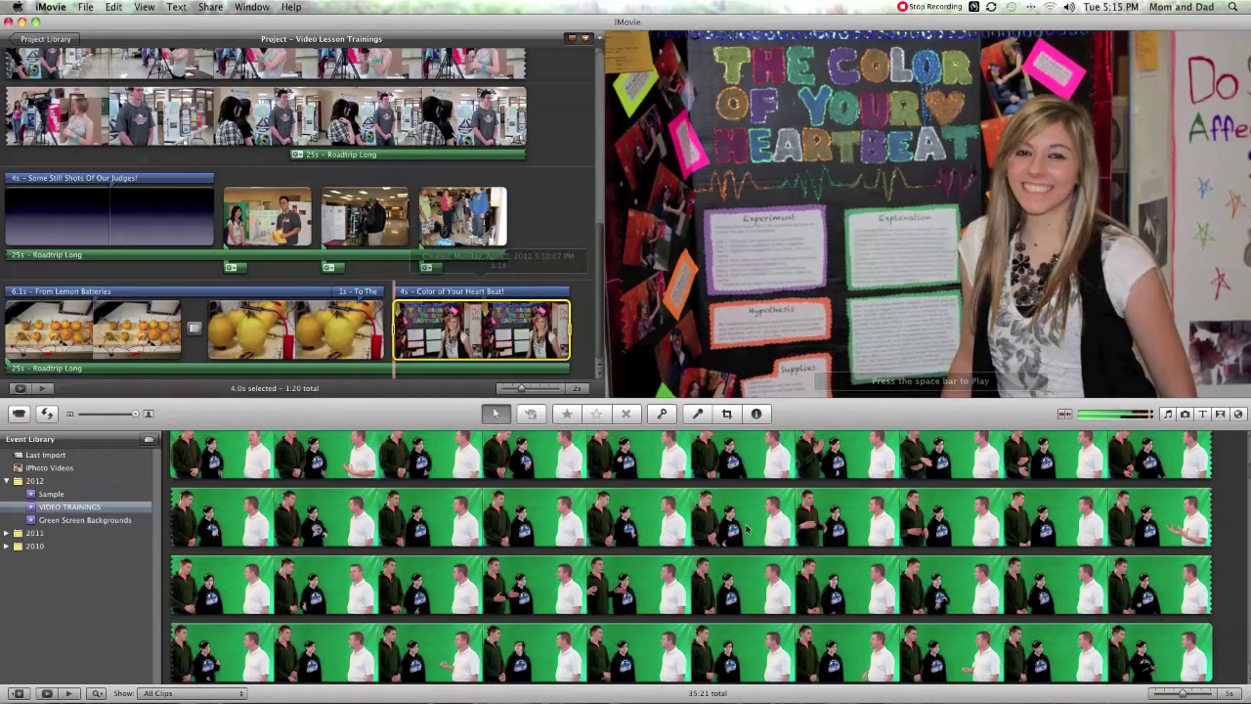
- Browse the VIDEO TRAININGS event for the green screen interview clips
scroll(748, 528, down, 5)
scroll(748, 528, down, 10)
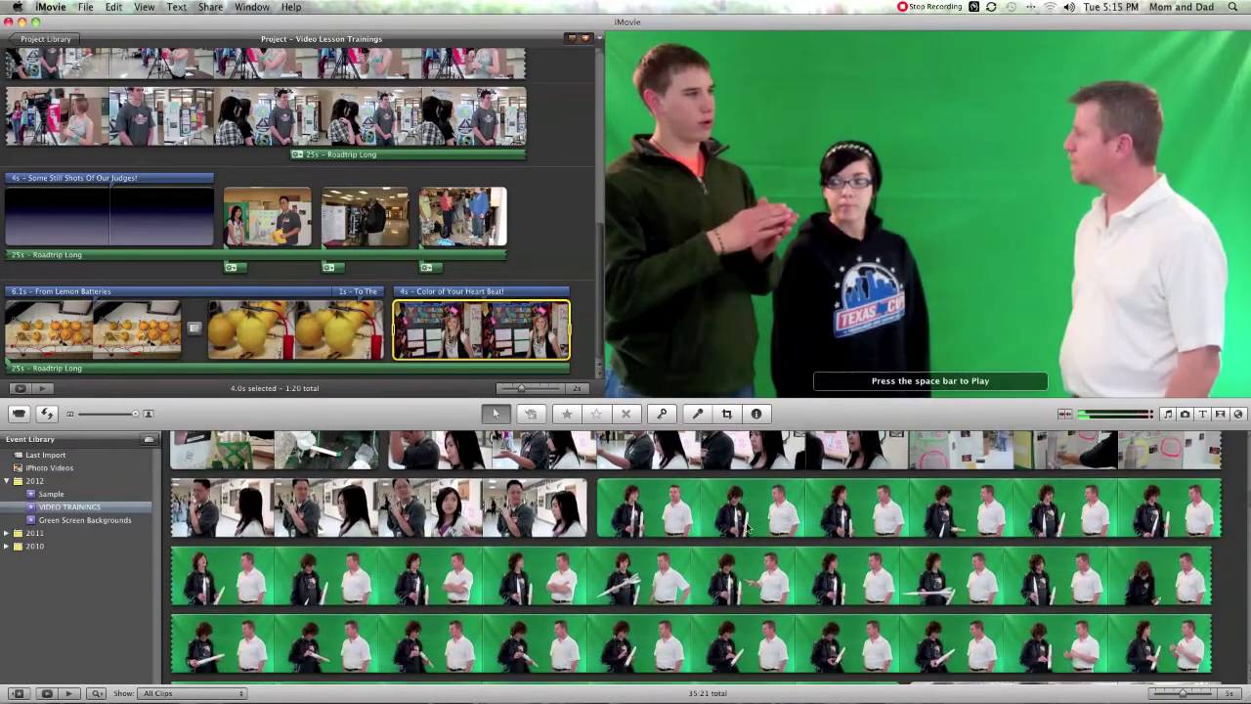
scroll(745, 526, down, 4)
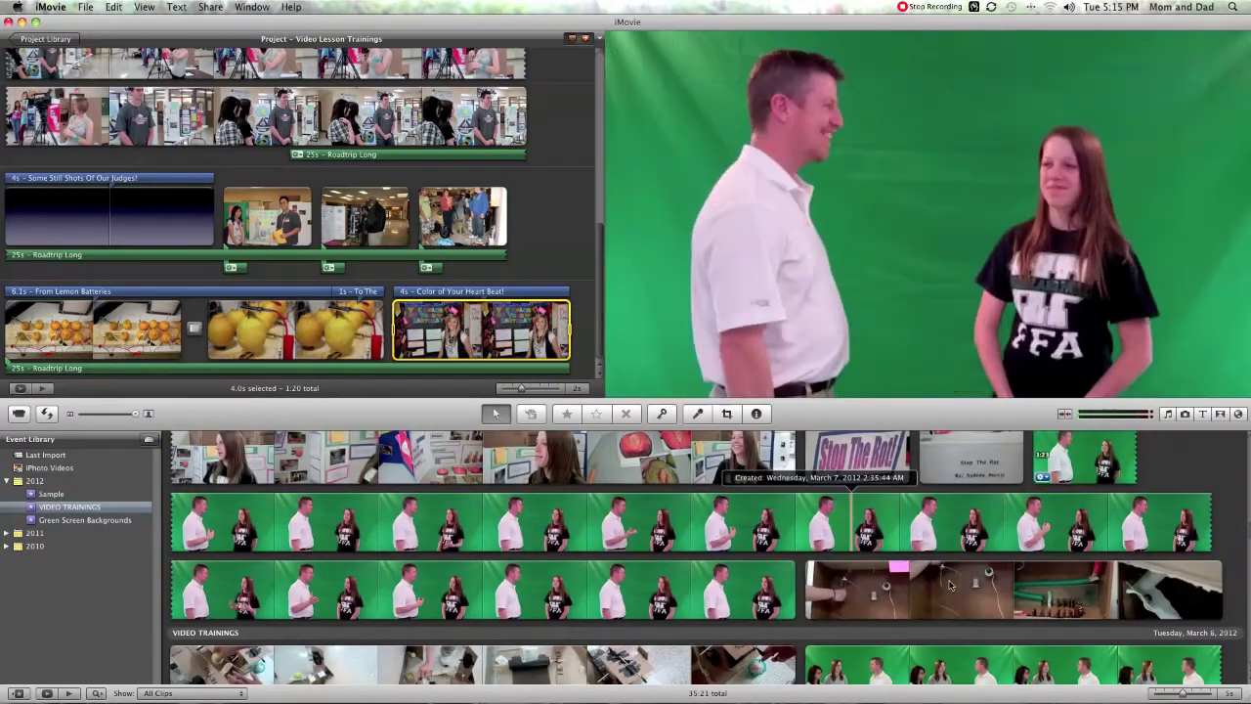
scroll(941, 532, up, 3)
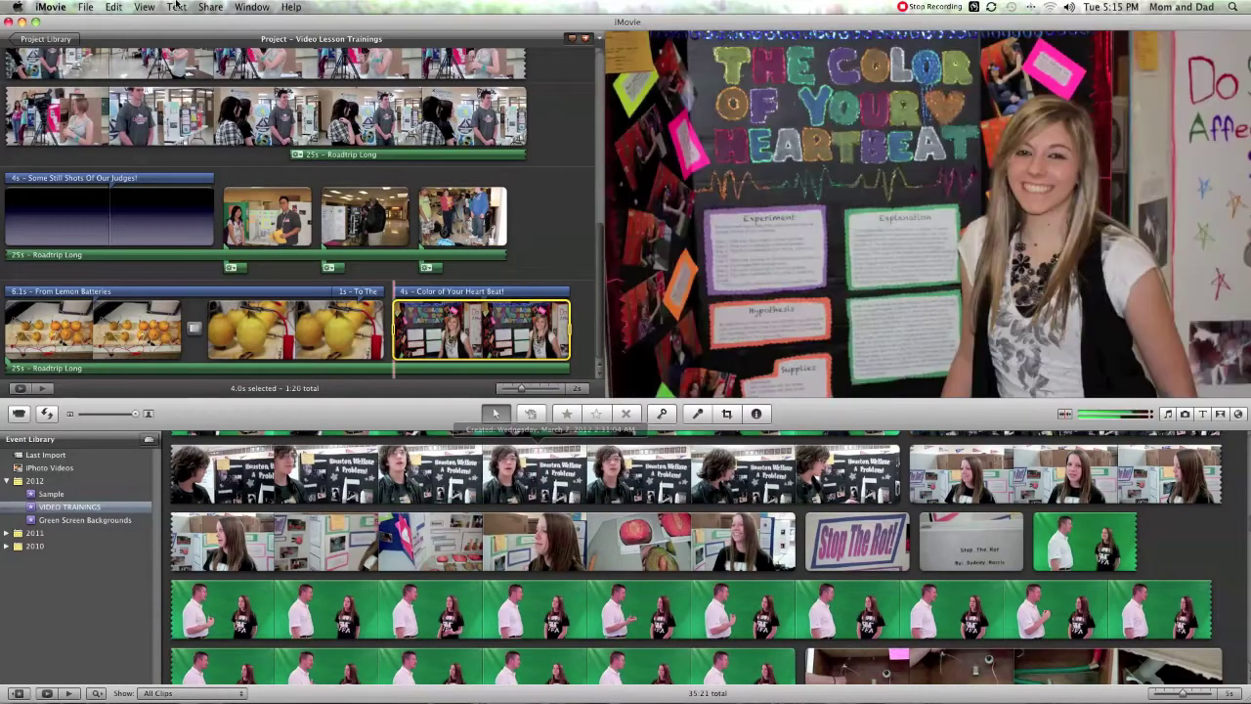
- Create a new project named Green Screen Layers with the Widescreen (16:9) aspect ratio and no theme
click(84, 8)
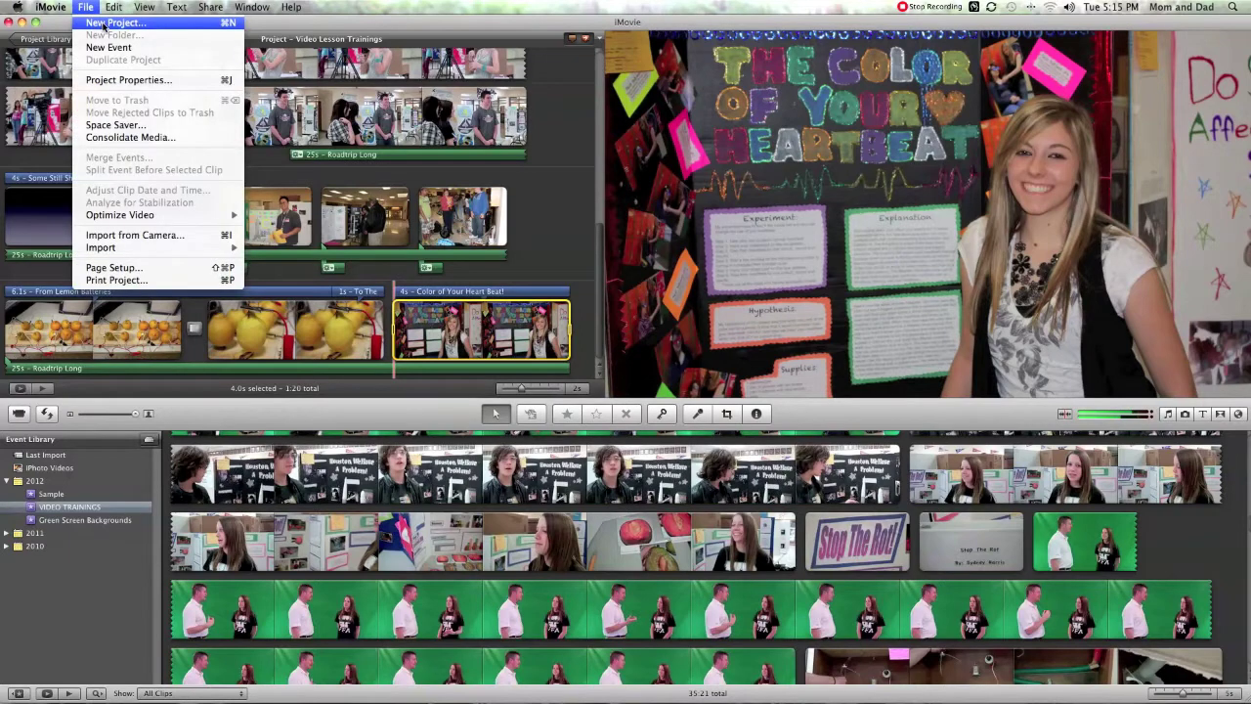
click(102, 23)
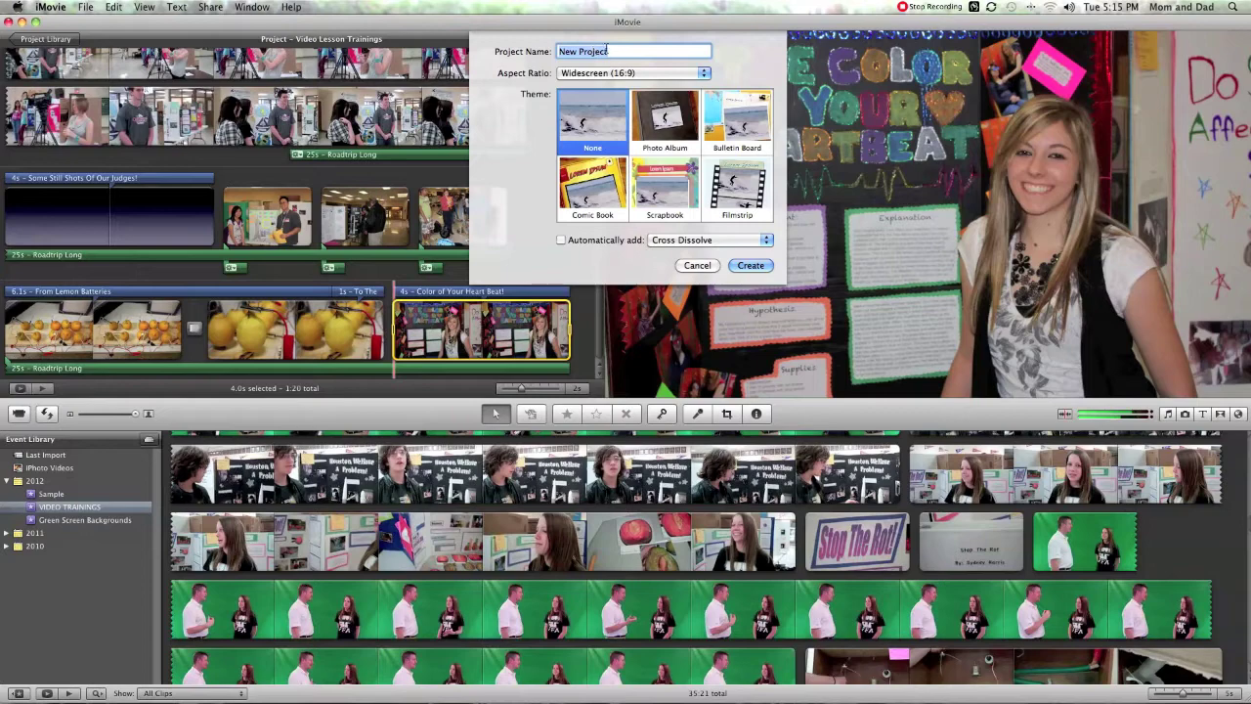
text(Green Screen Layers)
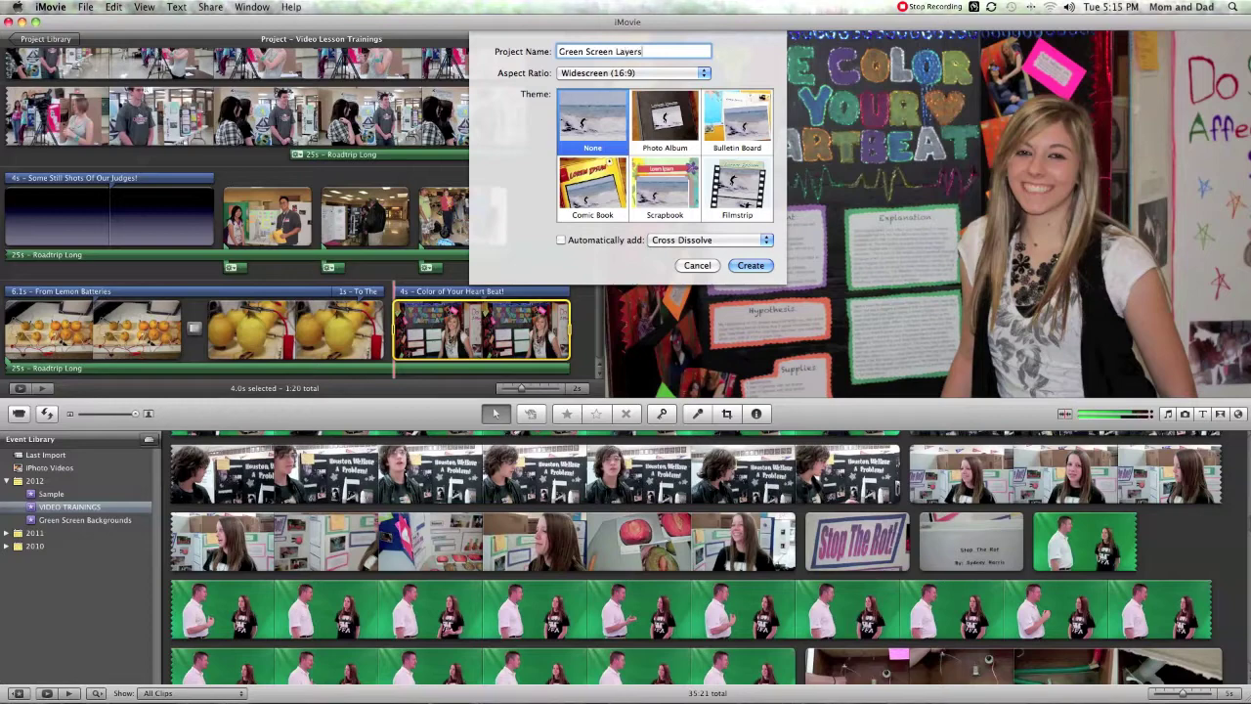
click(750, 265)
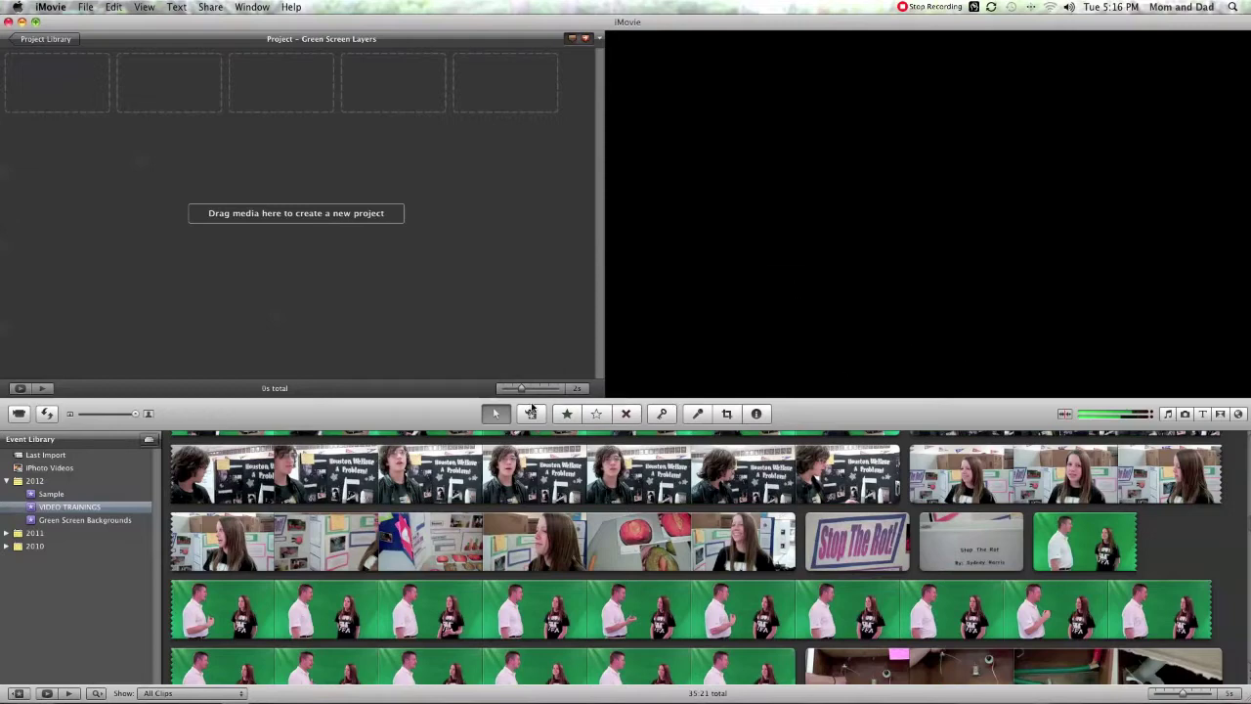
- Open the Green Screen Backgrounds event and preview its smoke and harbor clips
click(124, 521)
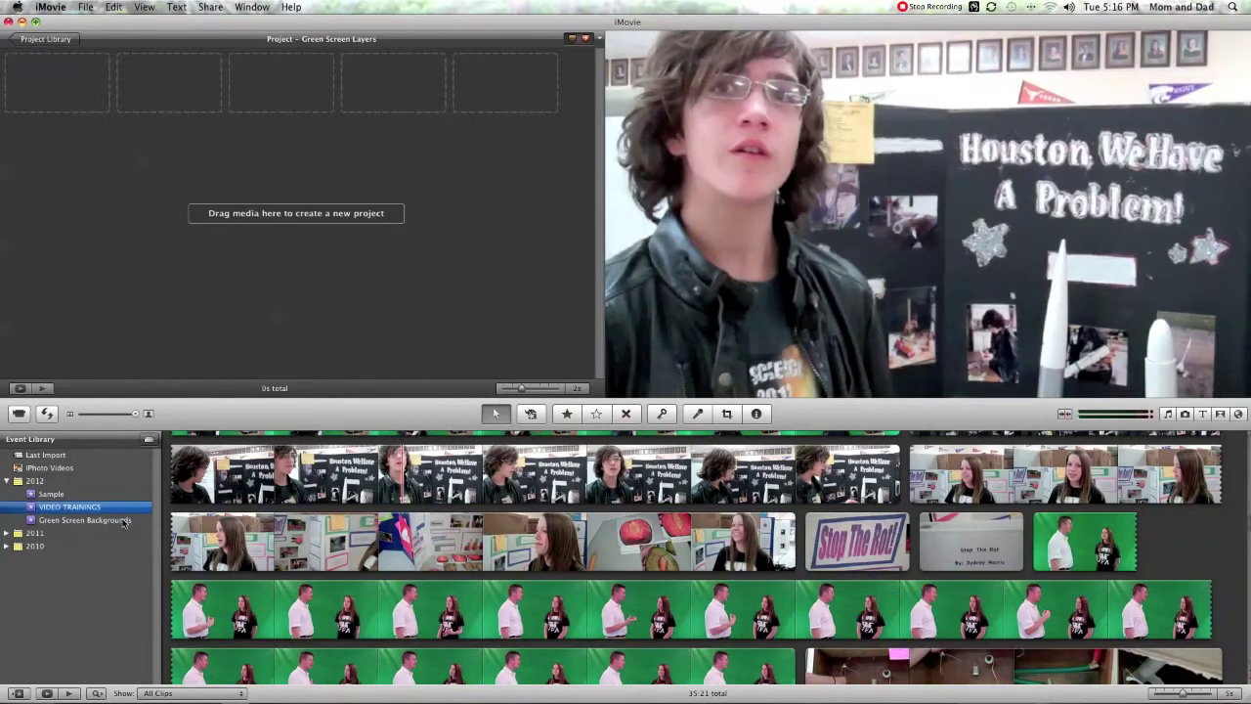
scroll(460, 509, up, 10)
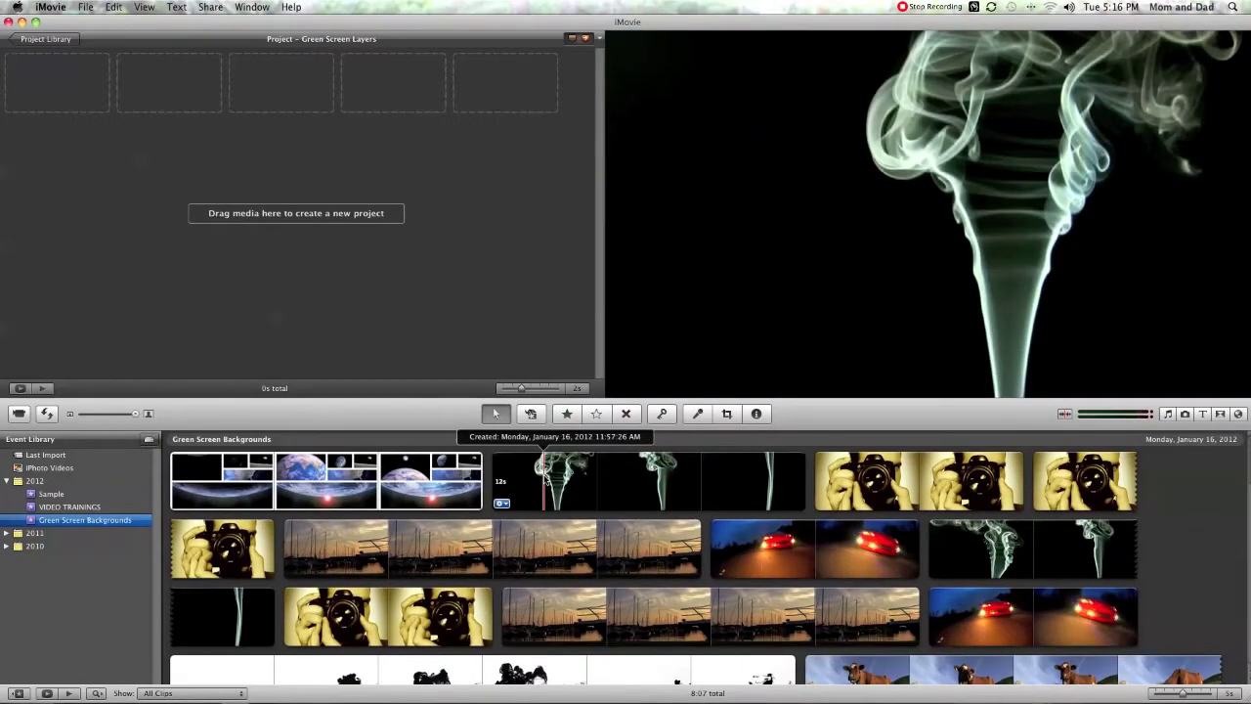
key(space)
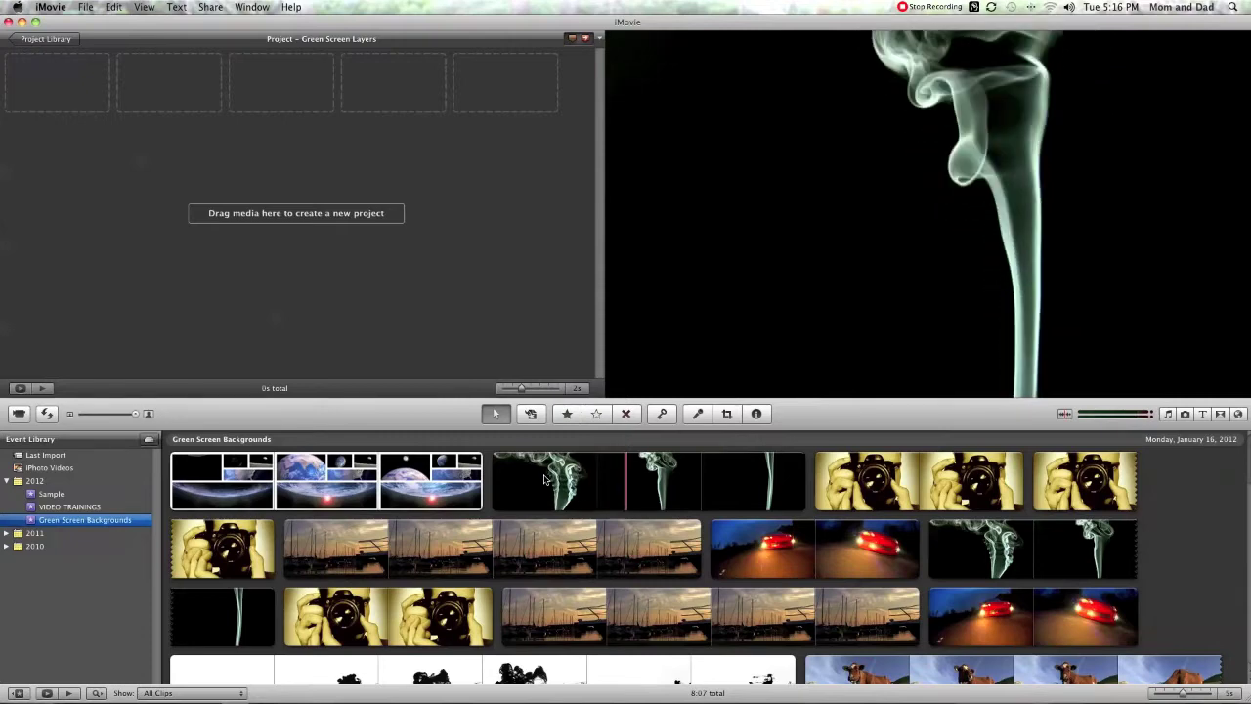
key(space)
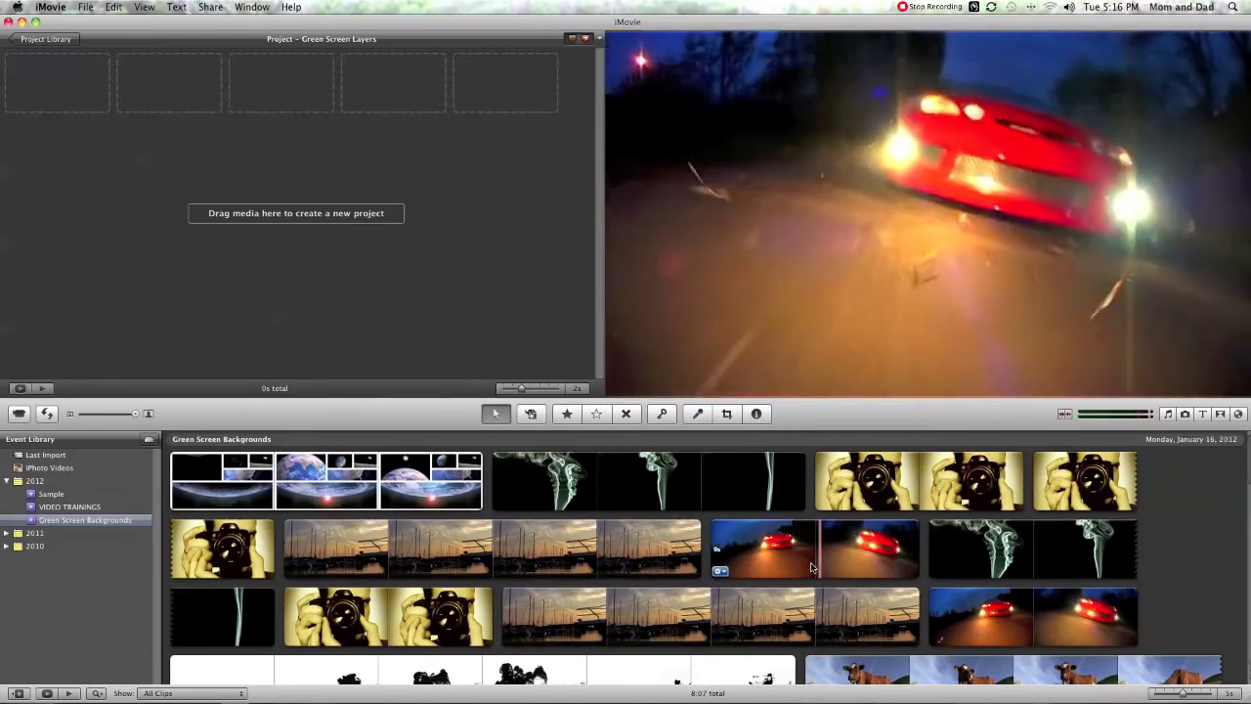
scroll(812, 567, down, 2)
click(812, 567)
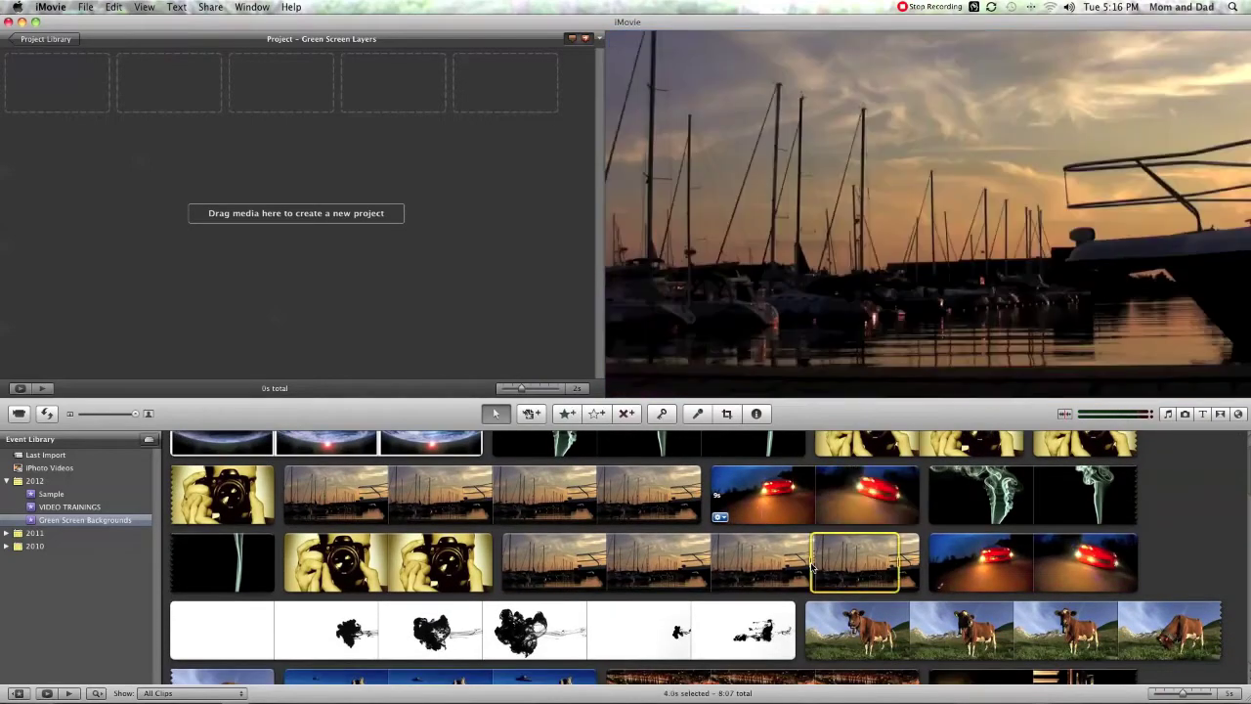
key(space)
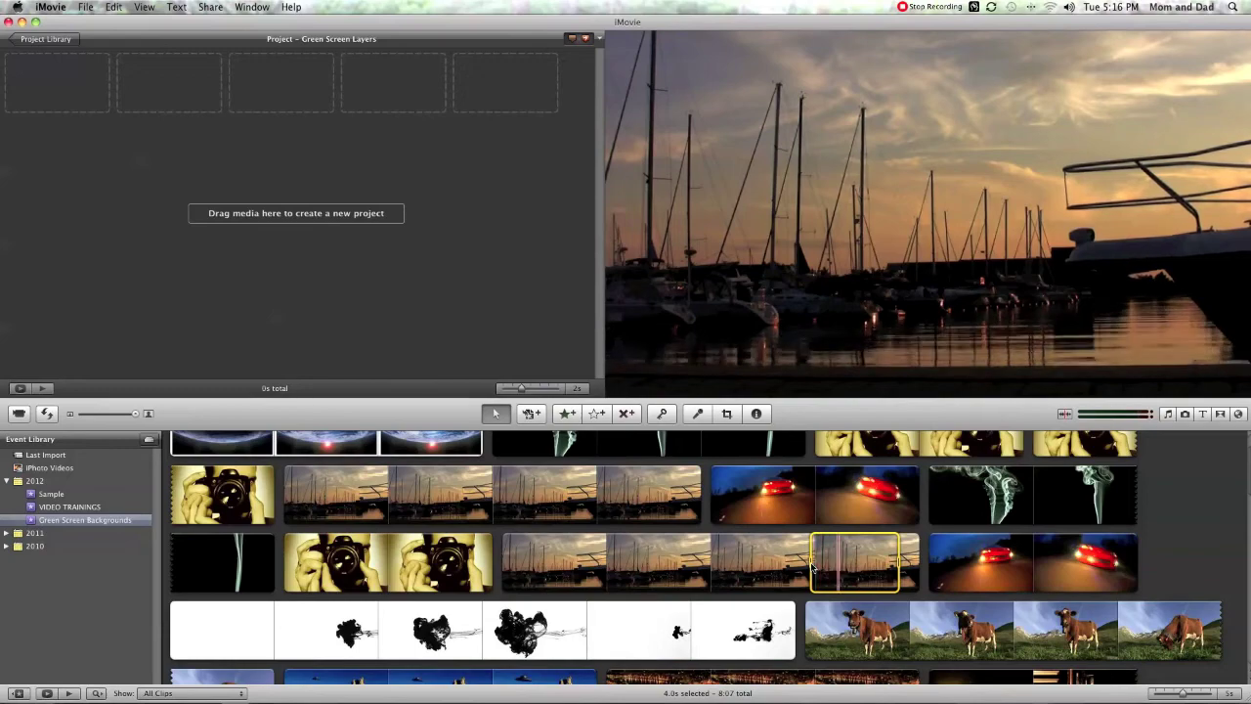
scroll(811, 567, up, 2)
scroll(811, 567, up, 1)
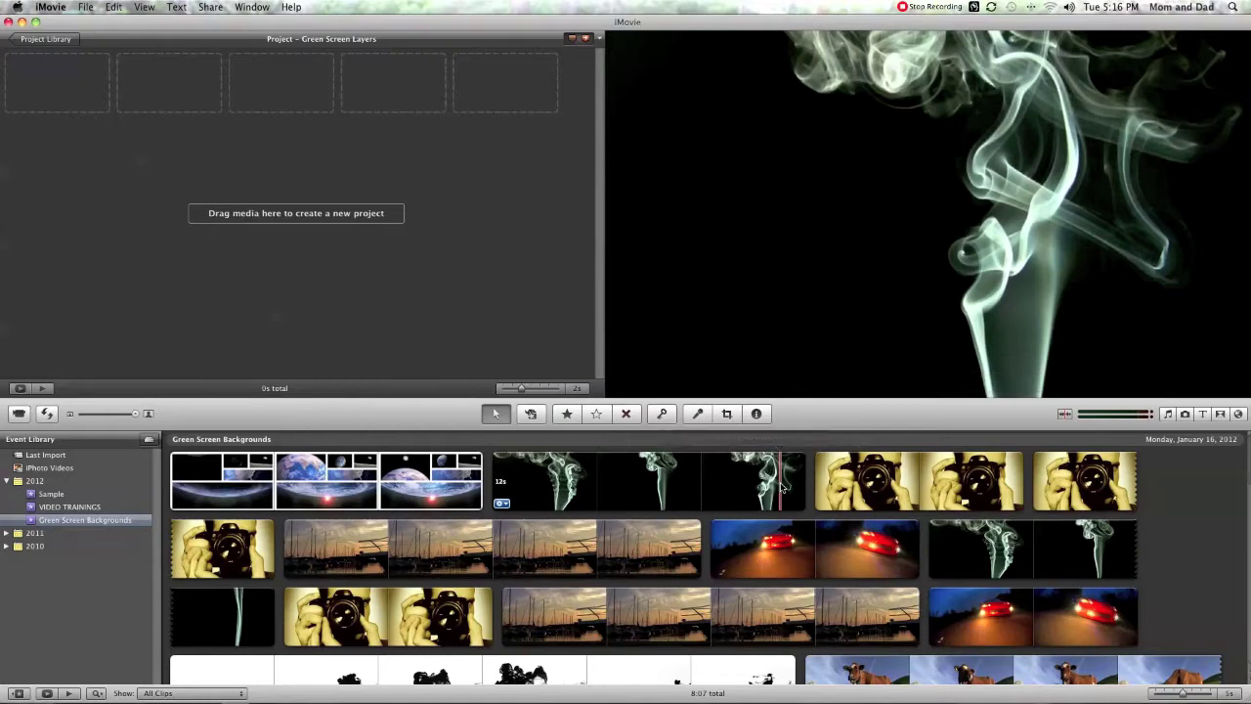
- Add the Blobs background from Maps and Backgrounds as the first clip of the empty project and select it
click(1237, 415)
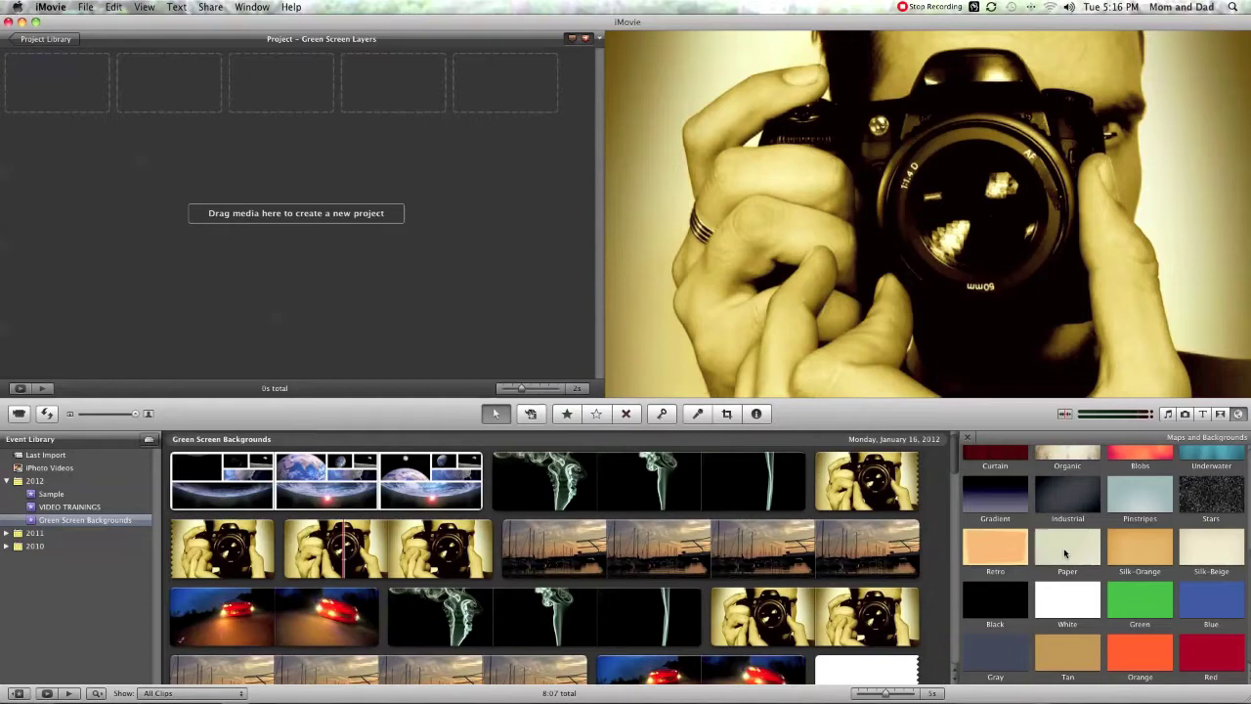
scroll(1064, 553, up, 3)
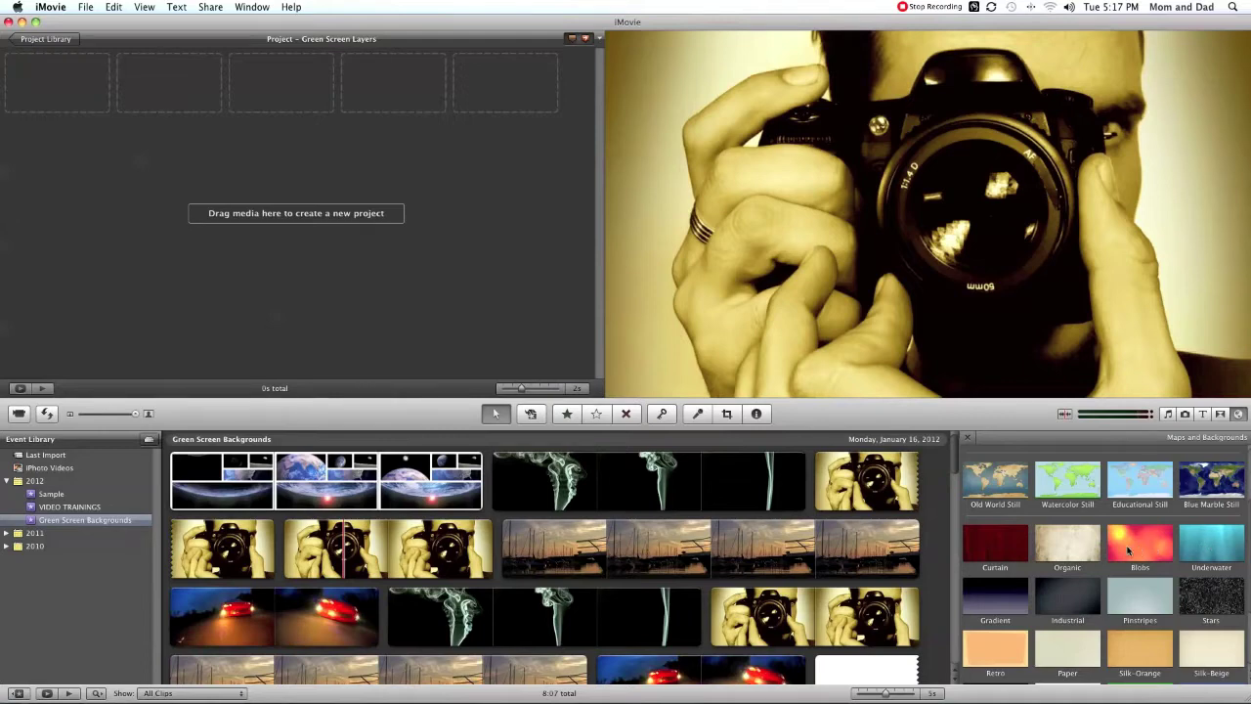
scroll(1120, 555, down, 2)
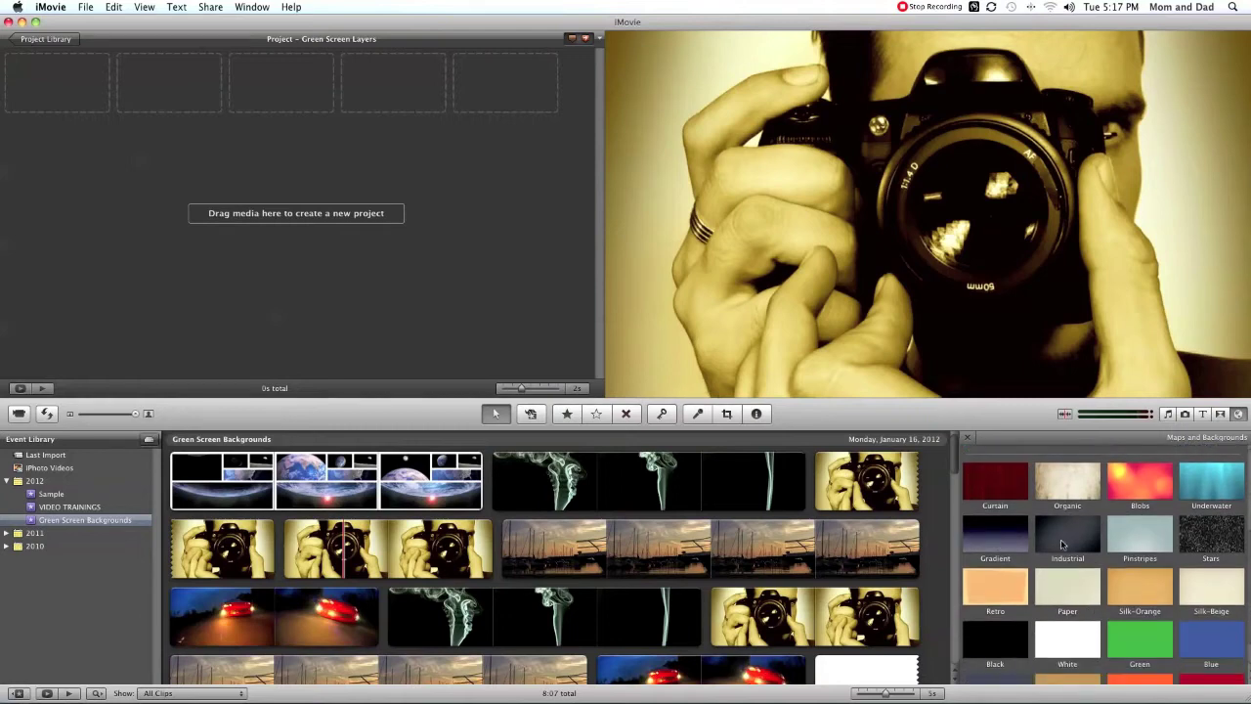
scroll(1065, 546, up, 1)
scroll(1077, 555, down, 1)
scroll(1094, 558, up, 1)
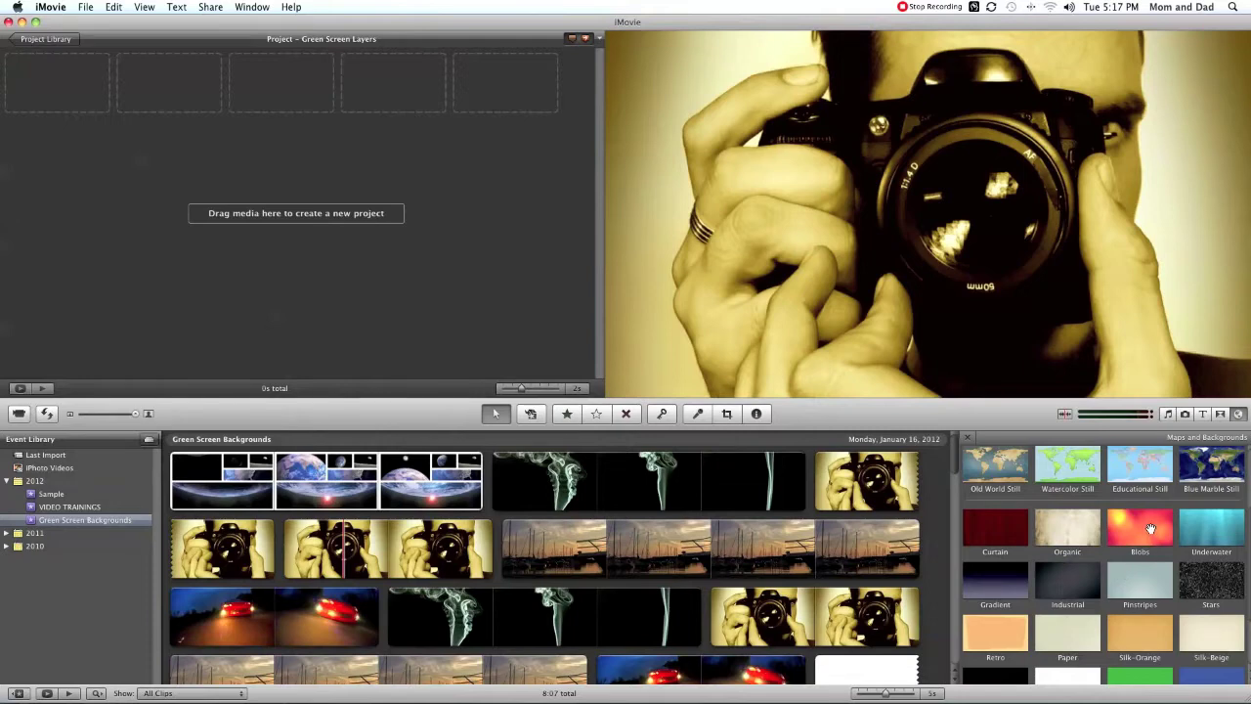
drag(1136, 526, 39, 86)
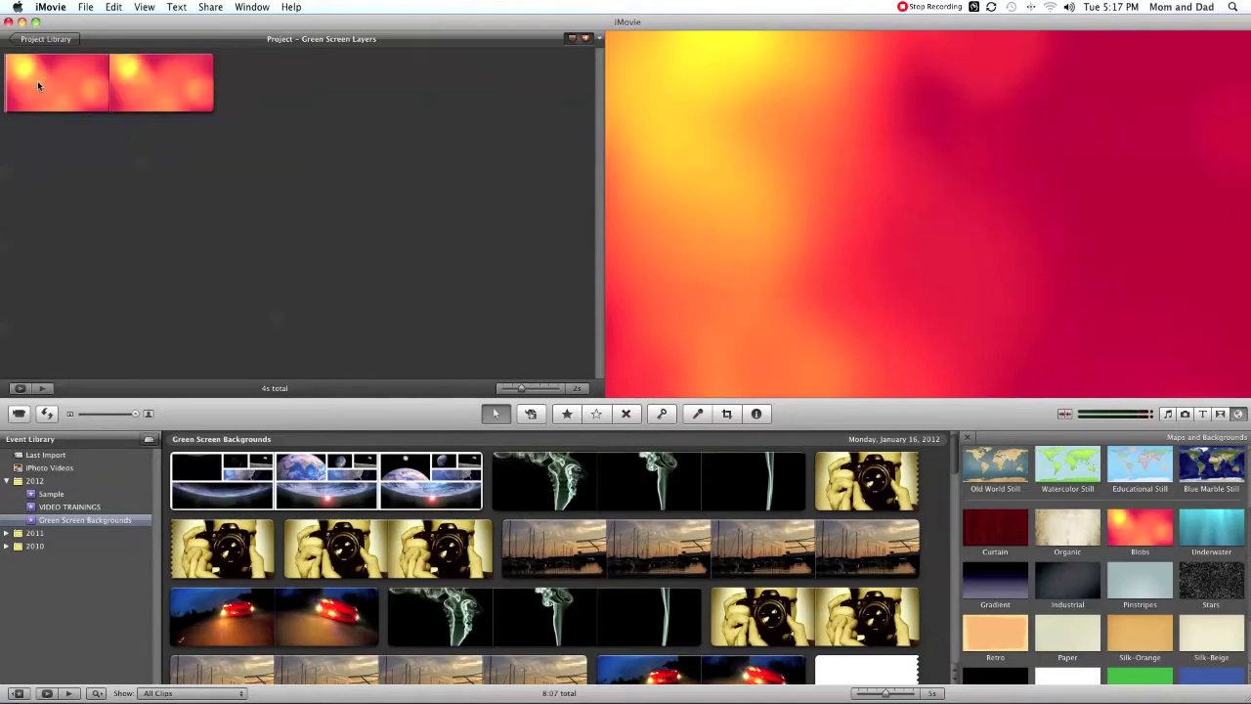
click(37, 86)
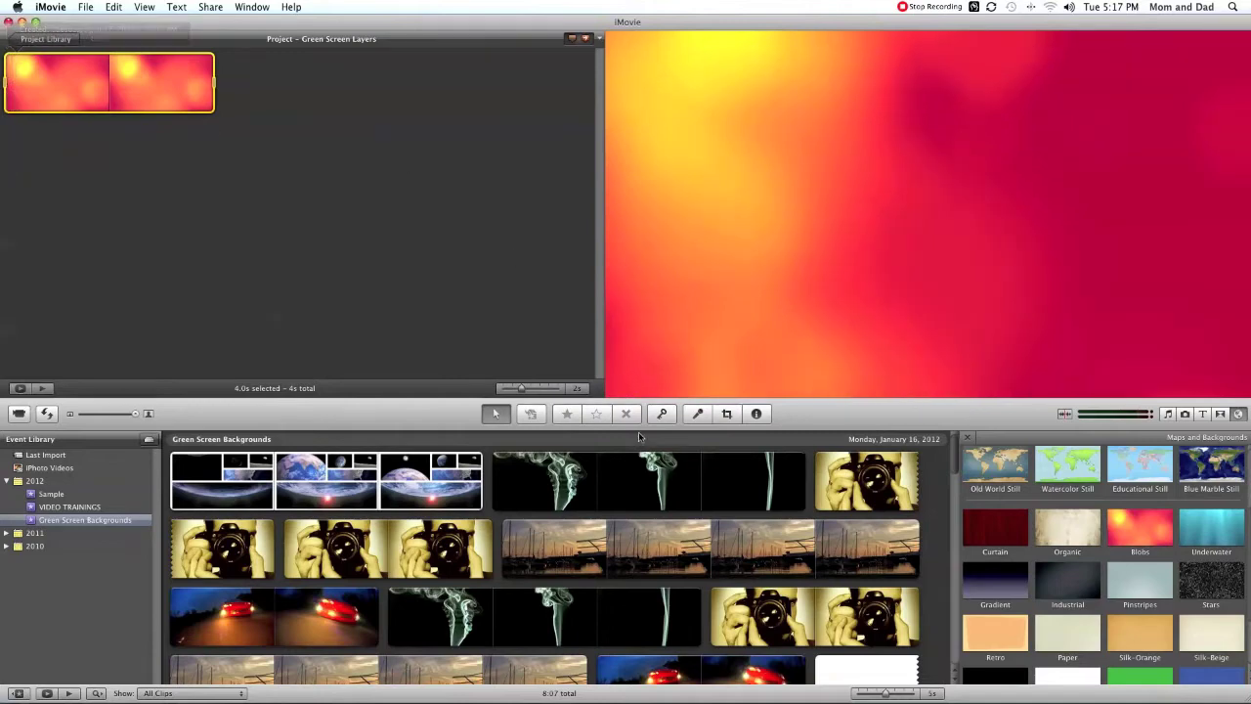
- Find the green screen interview clip in the VIDEO TRAININGS event and select a part near its beginning
click(80, 507)
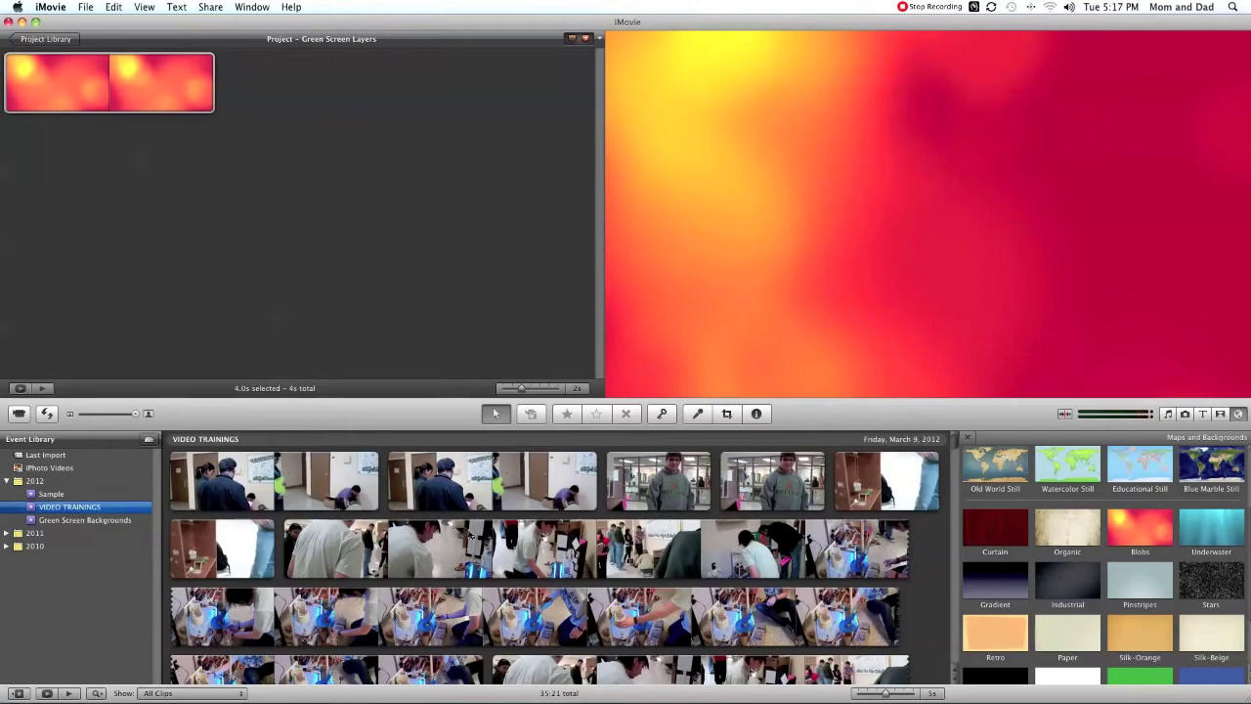
scroll(484, 538, down, 10)
scroll(484, 540, down, 15)
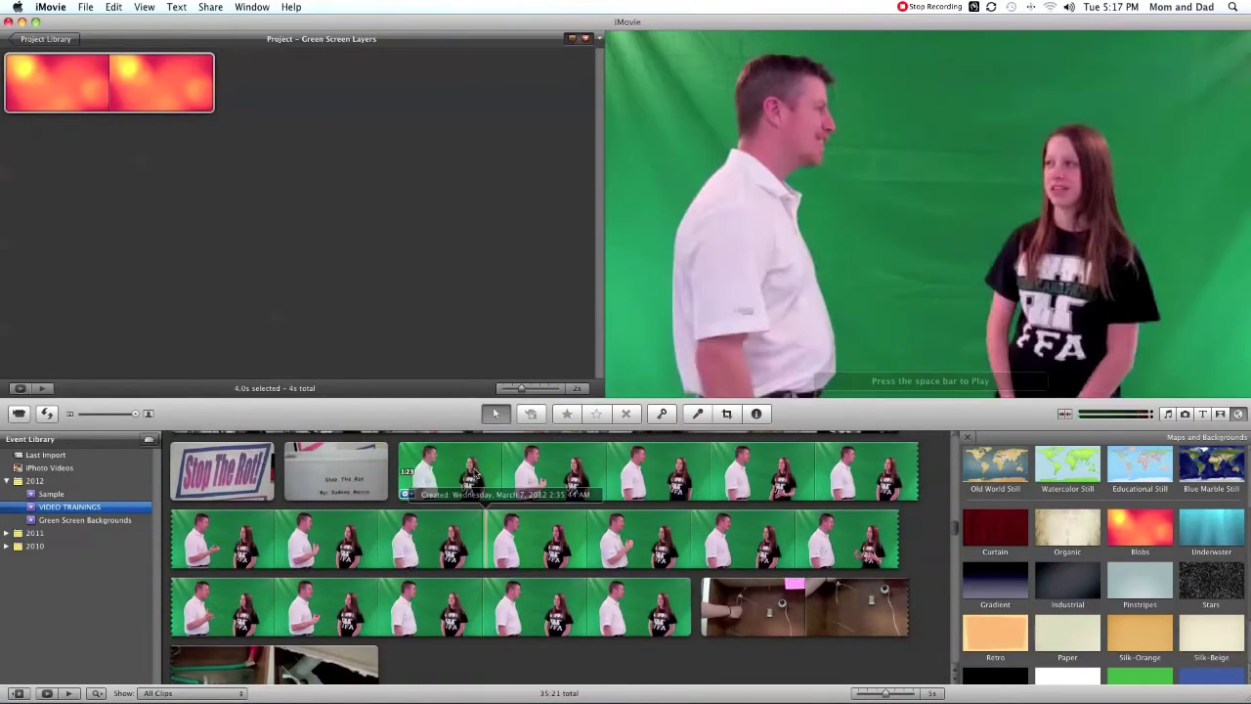
click(475, 473)
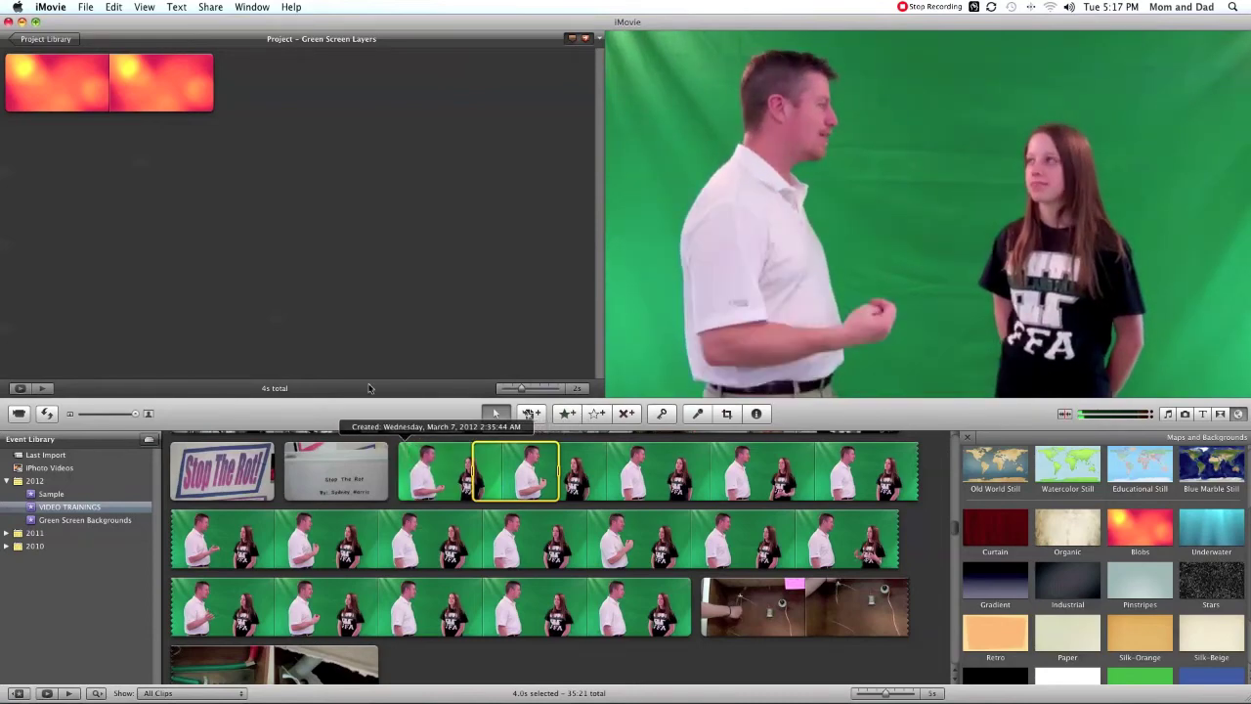
- Set the duration of the Blobs background clip in the project to 1:40
click(160, 80)
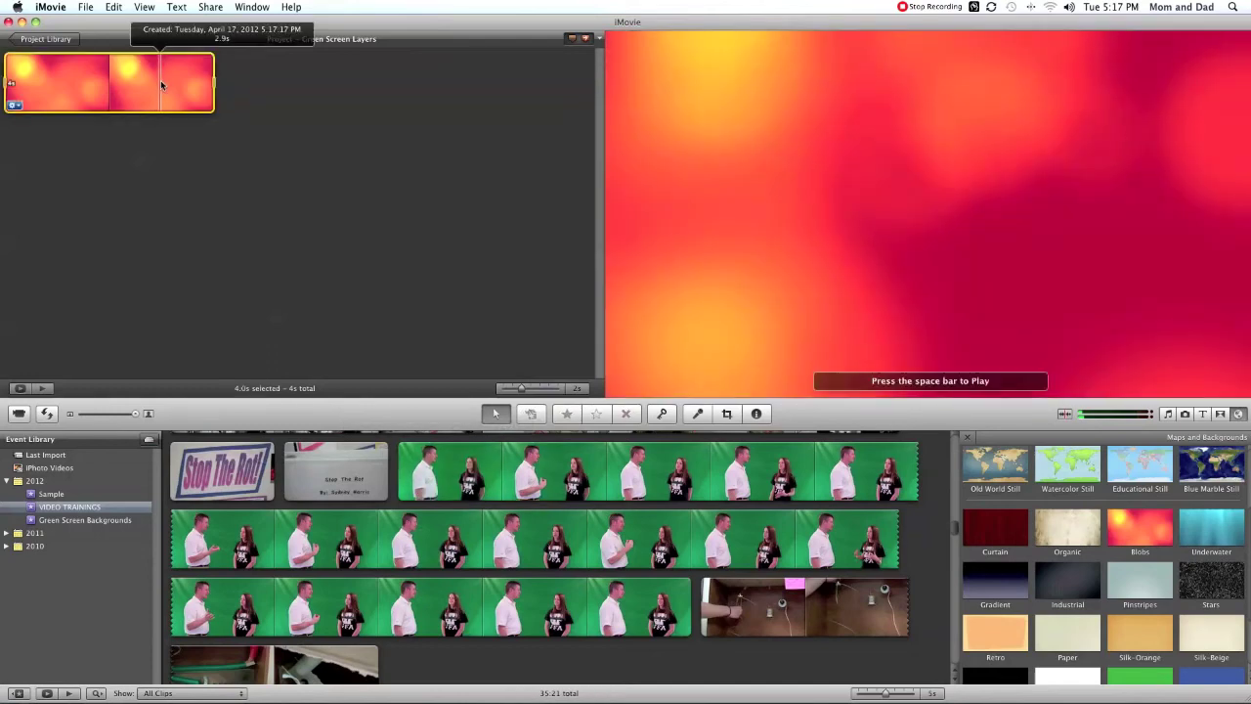
double_click(160, 80)
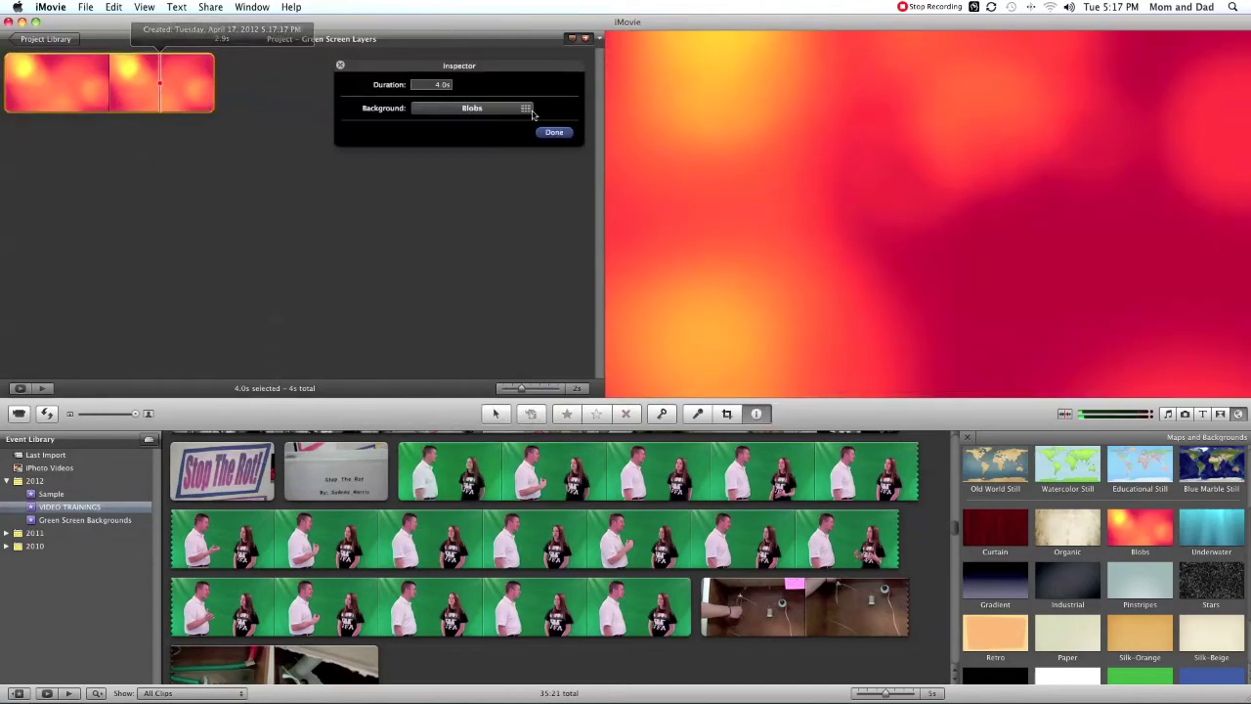
text(1:)
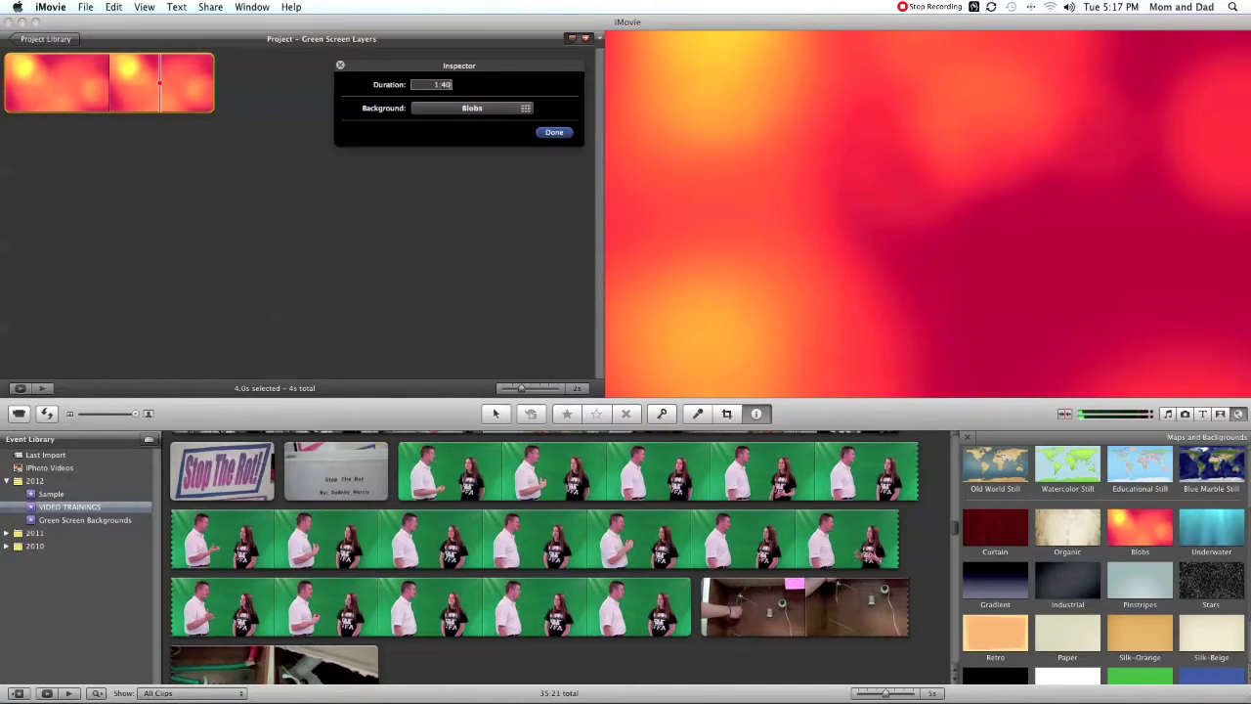
key(Return)
click(569, 134)
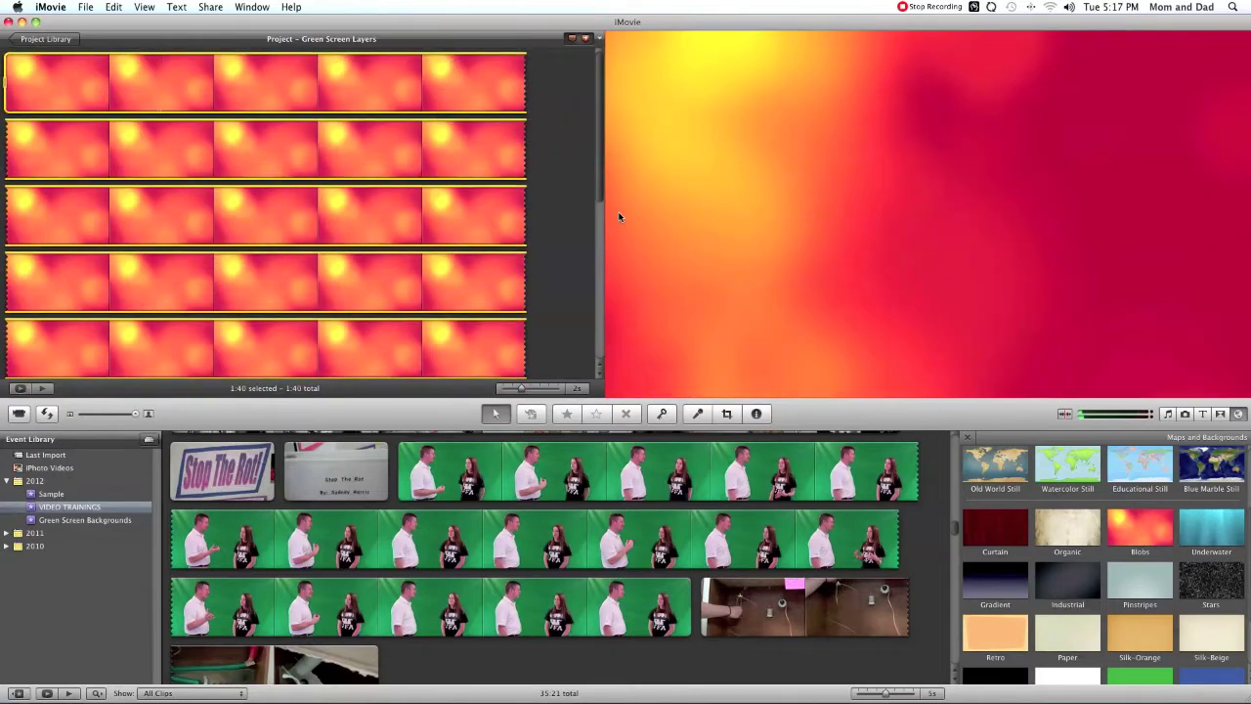
- Add the entire green screen interview clip near the start of the Blobs background as a Green Screen layer
click(452, 459)
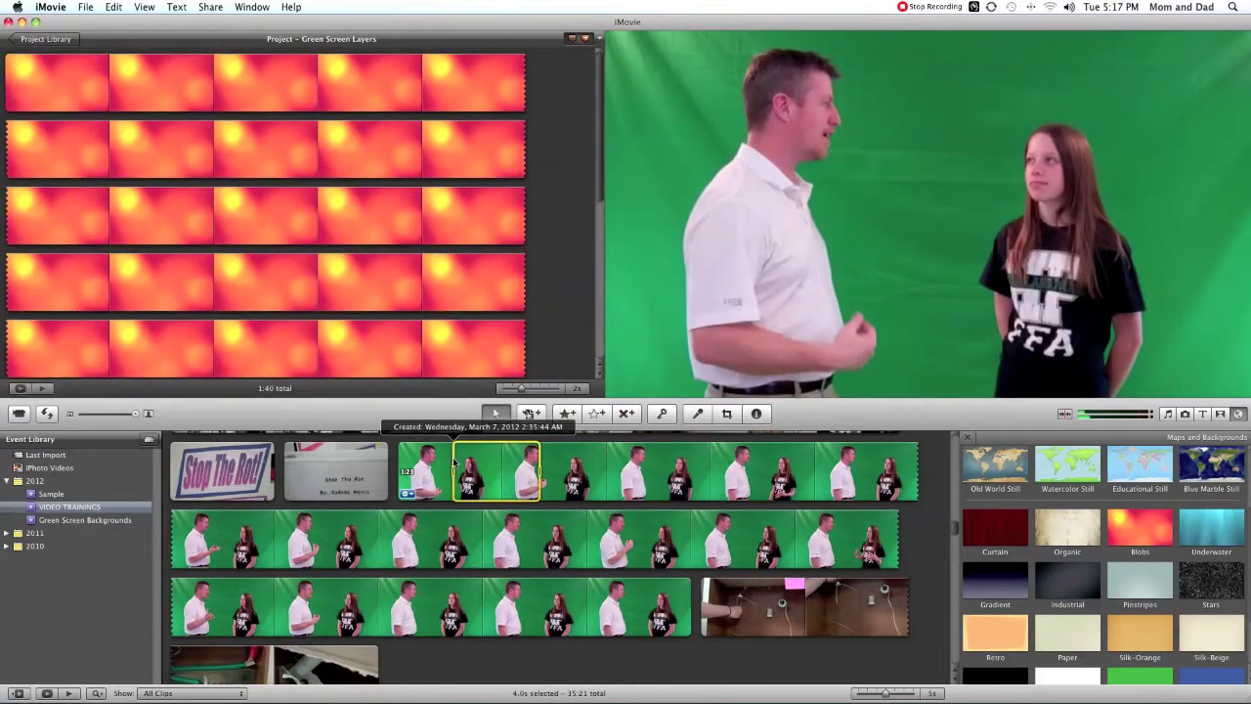
key(super+a)
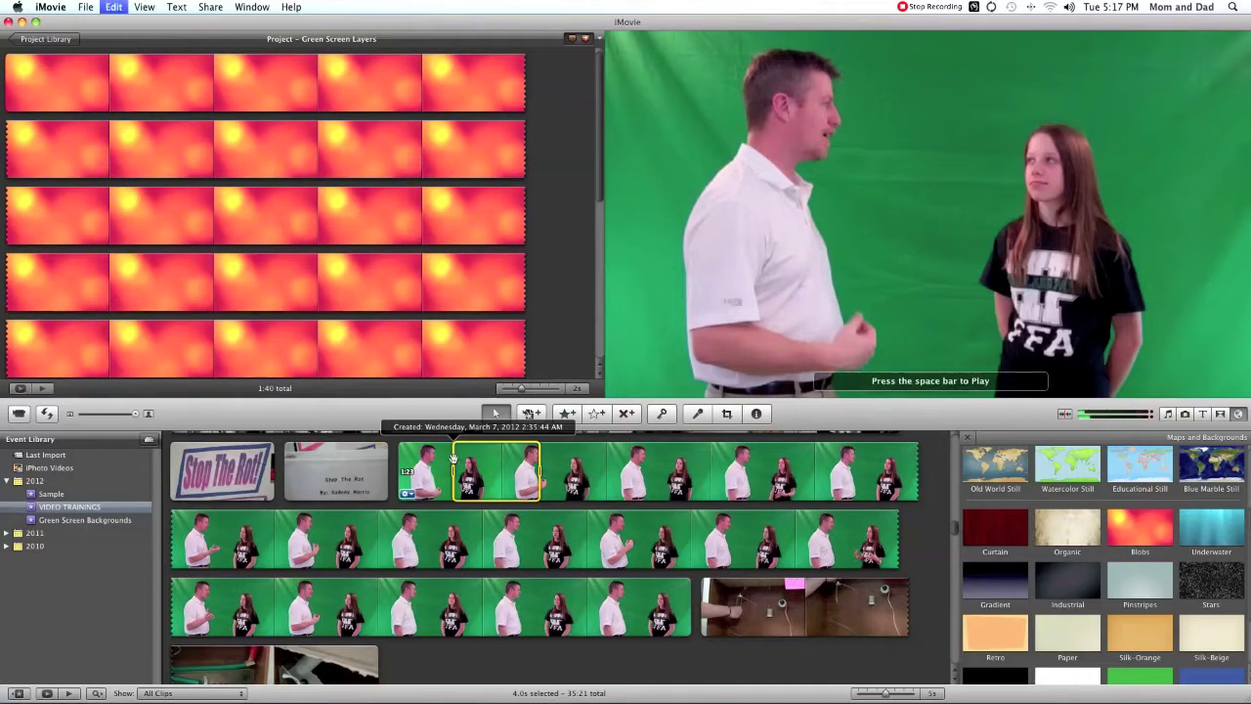
drag(452, 459, 47, 81)
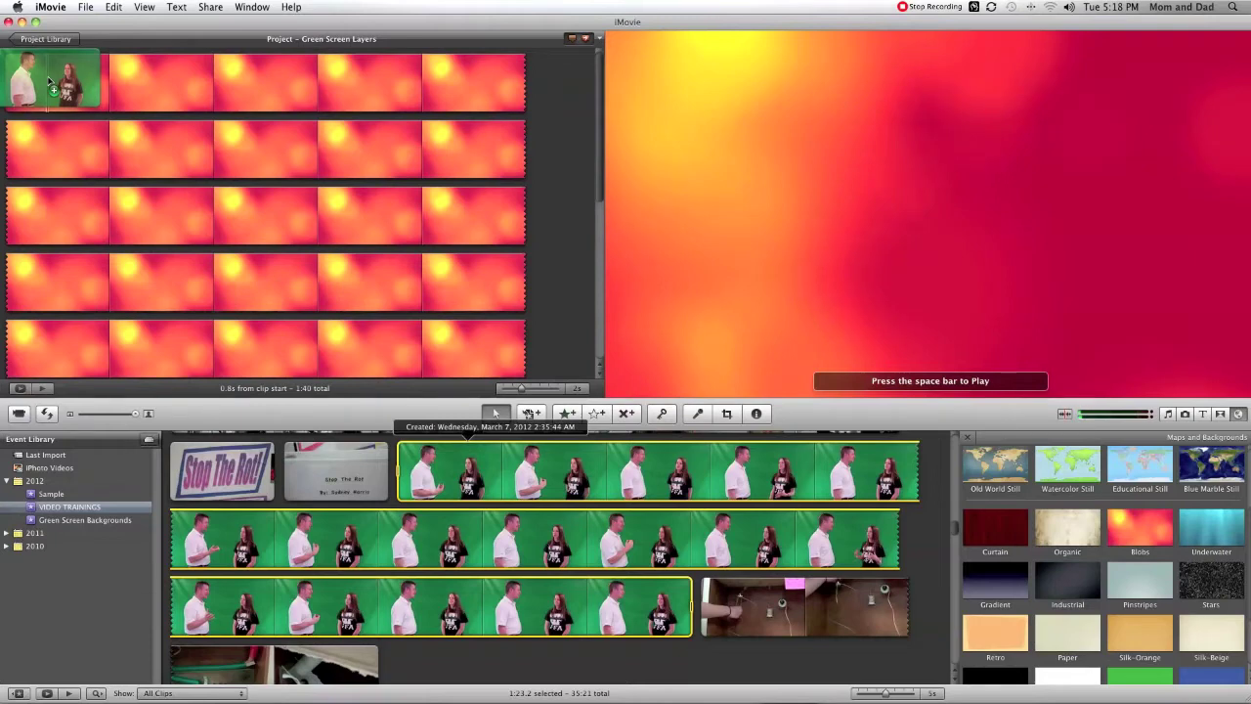
drag(47, 81, 47, 82)
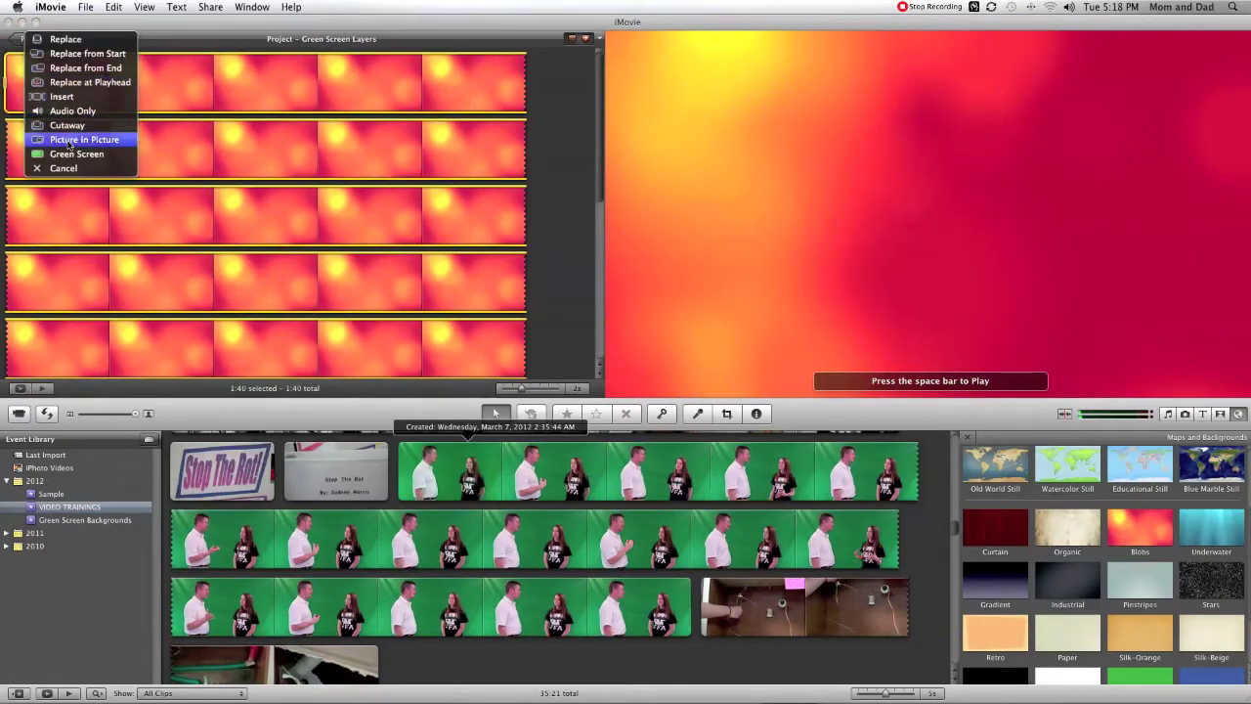
click(70, 154)
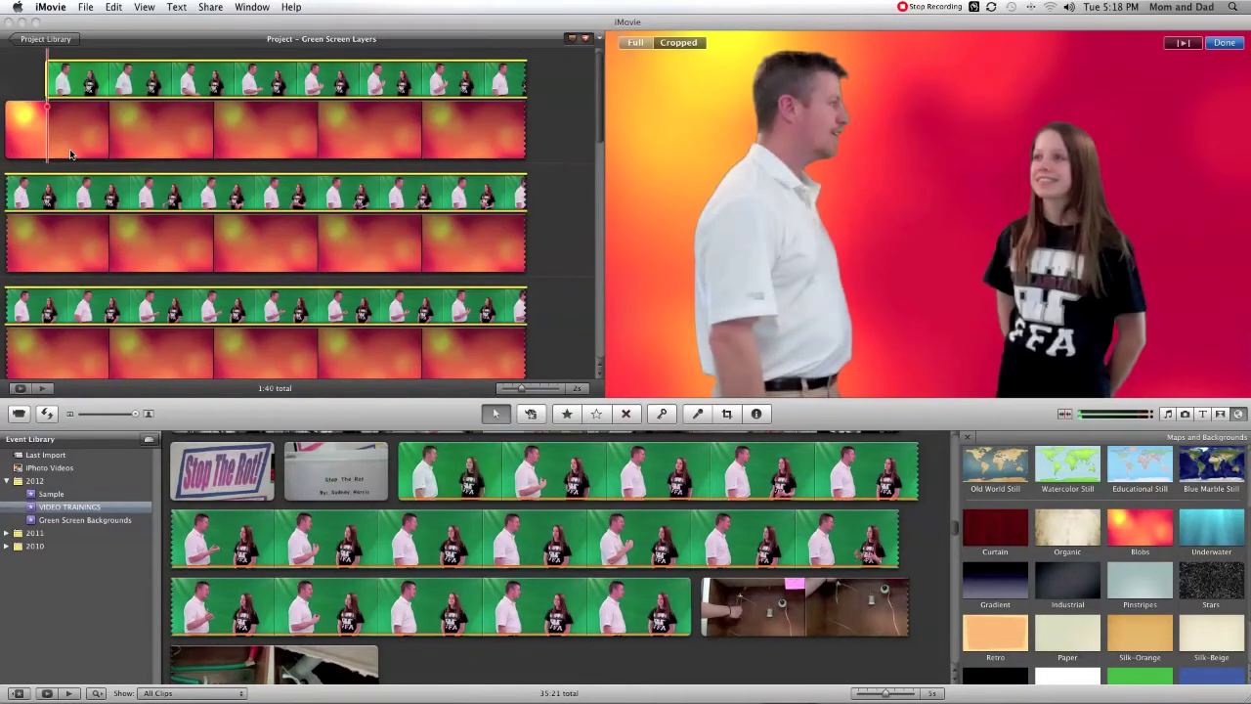
- Play back the opening of the layered interview to check the keyed picture over the background
mouse_move(88, 151)
key(space)
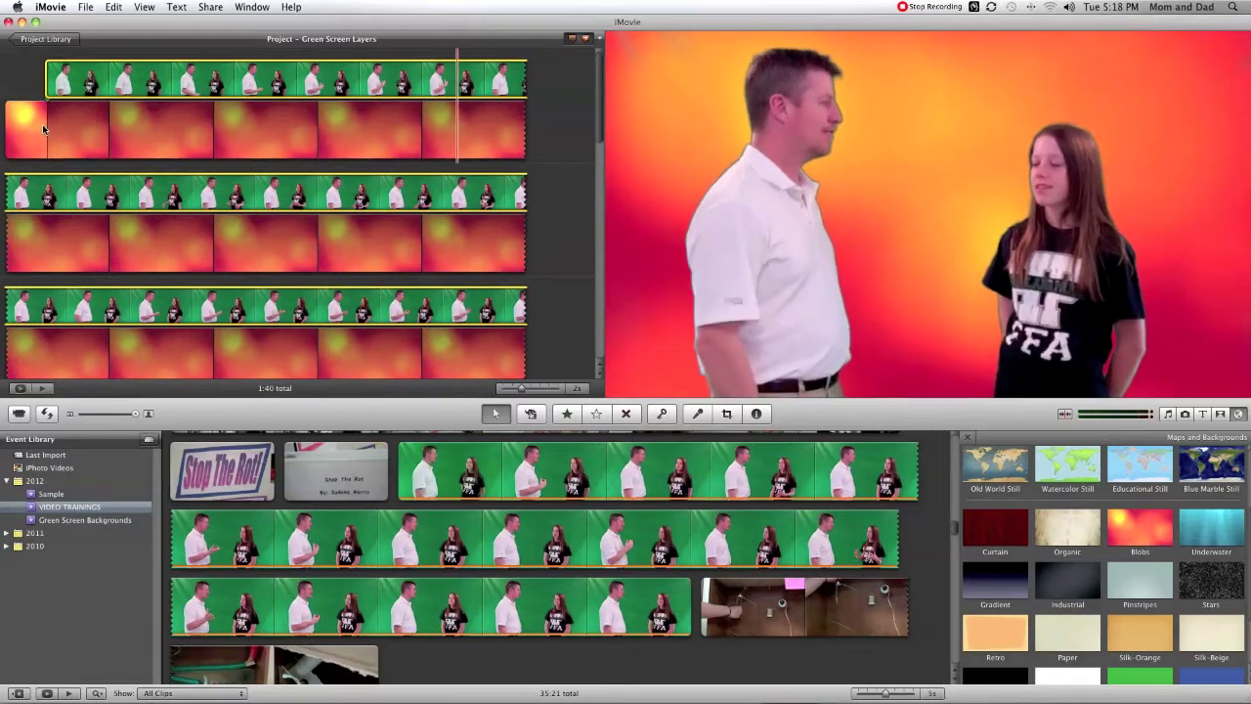
key(c)
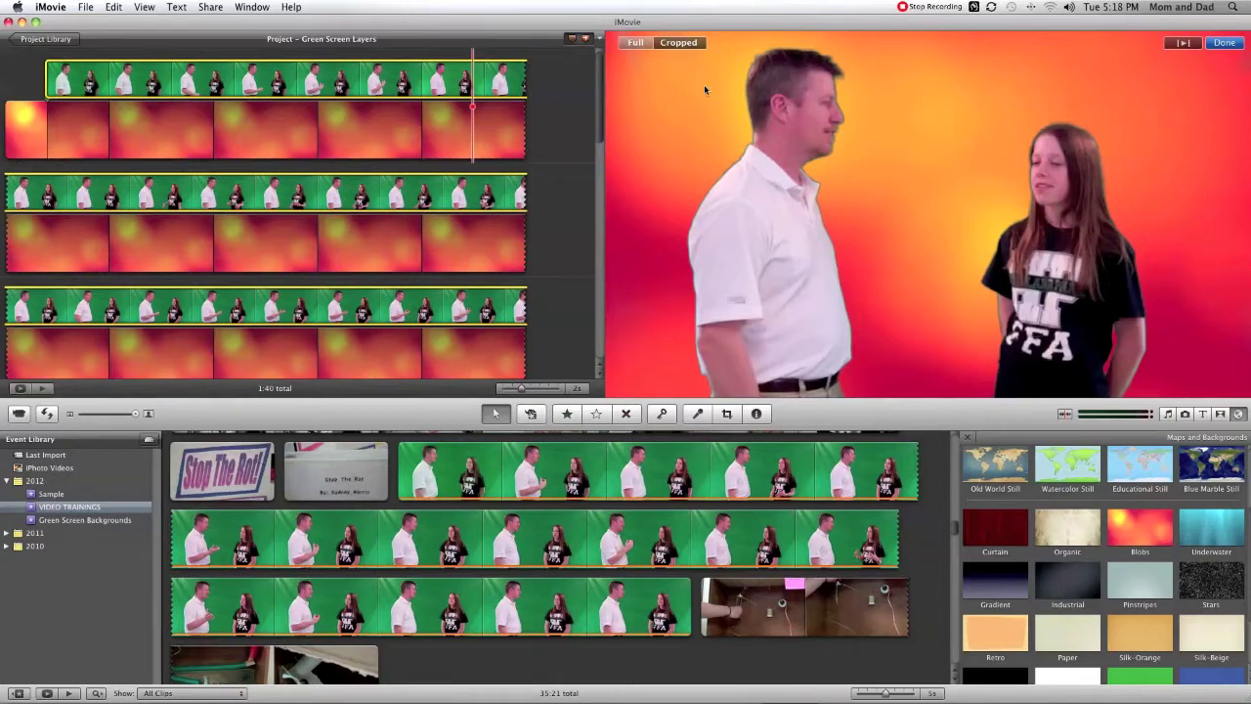
- In the green screen layer's video adjustments, set brightness to -1%, contrast to -3% and saturation to 98%
click(109, 64)
click(57, 91)
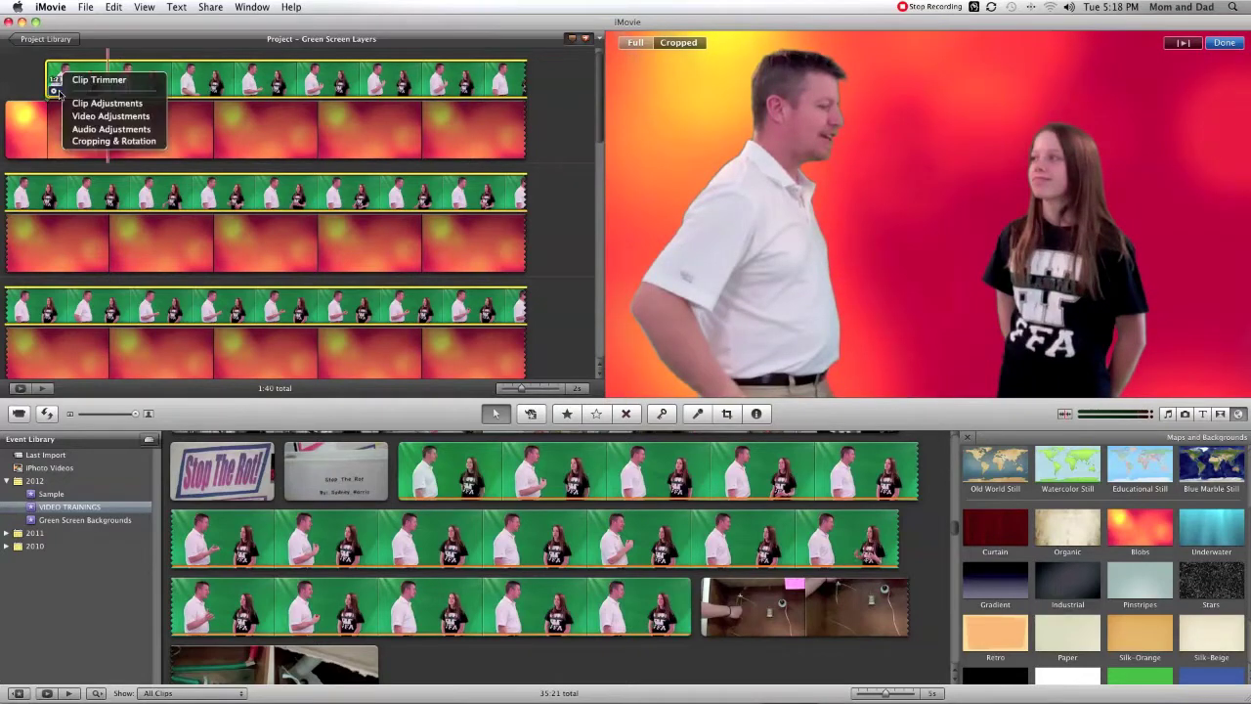
click(147, 118)
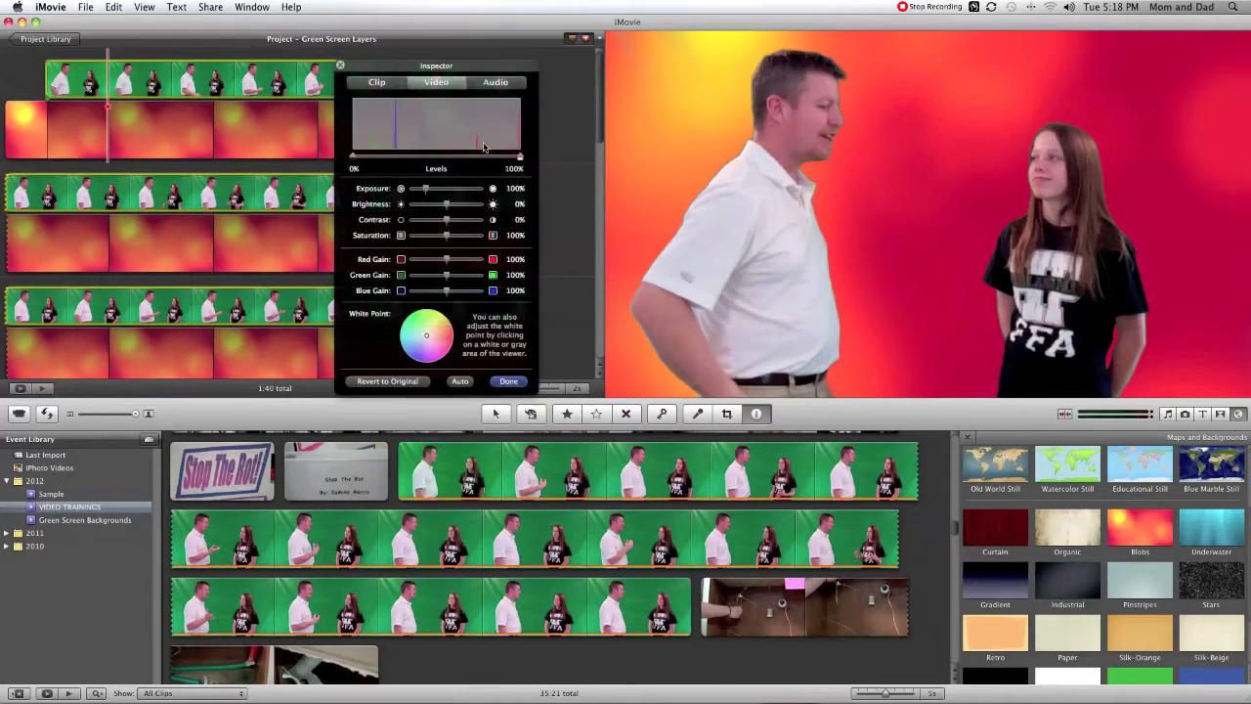
drag(447, 209, 446, 211)
mouse_move(448, 236)
mouse_down()
mouse_move(415, 241)
mouse_move(447, 244)
mouse_move(445, 225)
mouse_up()
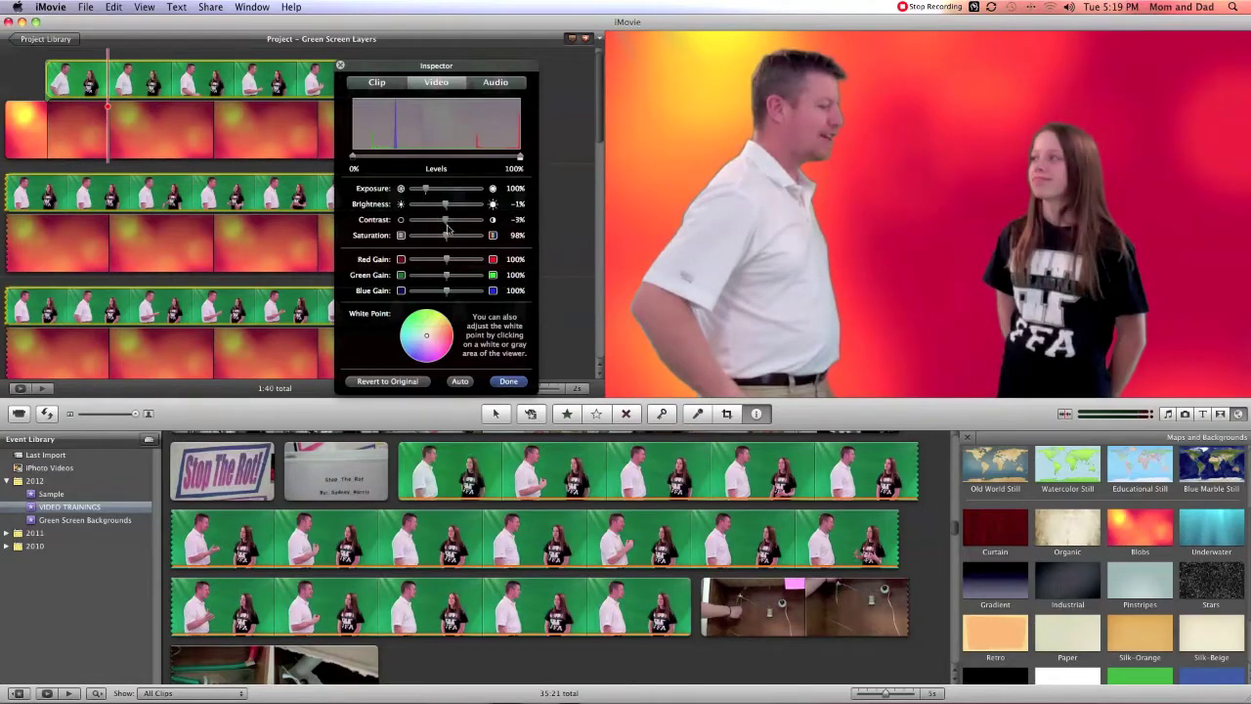
- Set the green screen layer's green gain to 104%, blue gain to 89%, red gain to 106% and exposure to 89%
mouse_move(447, 276)
mouse_down()
mouse_move(437, 281)
mouse_move(451, 282)
mouse_up()
drag(447, 291, 446, 263)
drag(444, 264, 449, 265)
drag(426, 189, 423, 192)
click(509, 381)
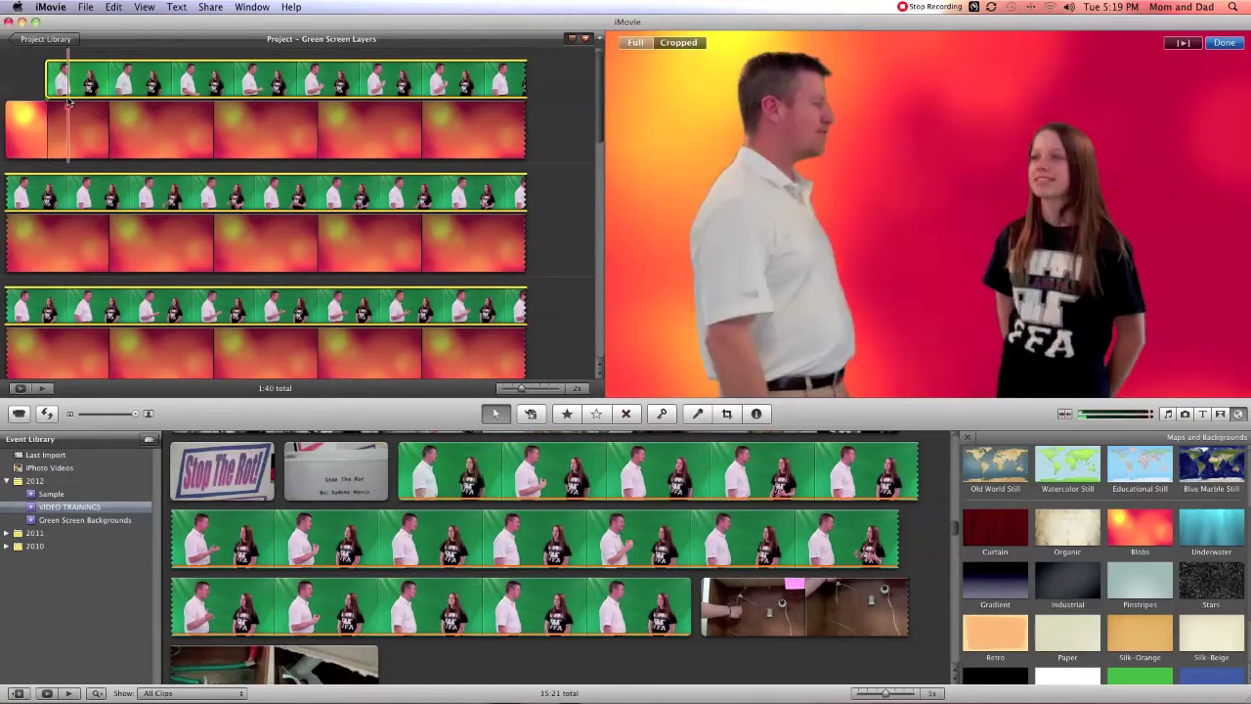
- Review the colour-adjusted interview in playback and reduce the green screen layer's red gain slightly
key(space)
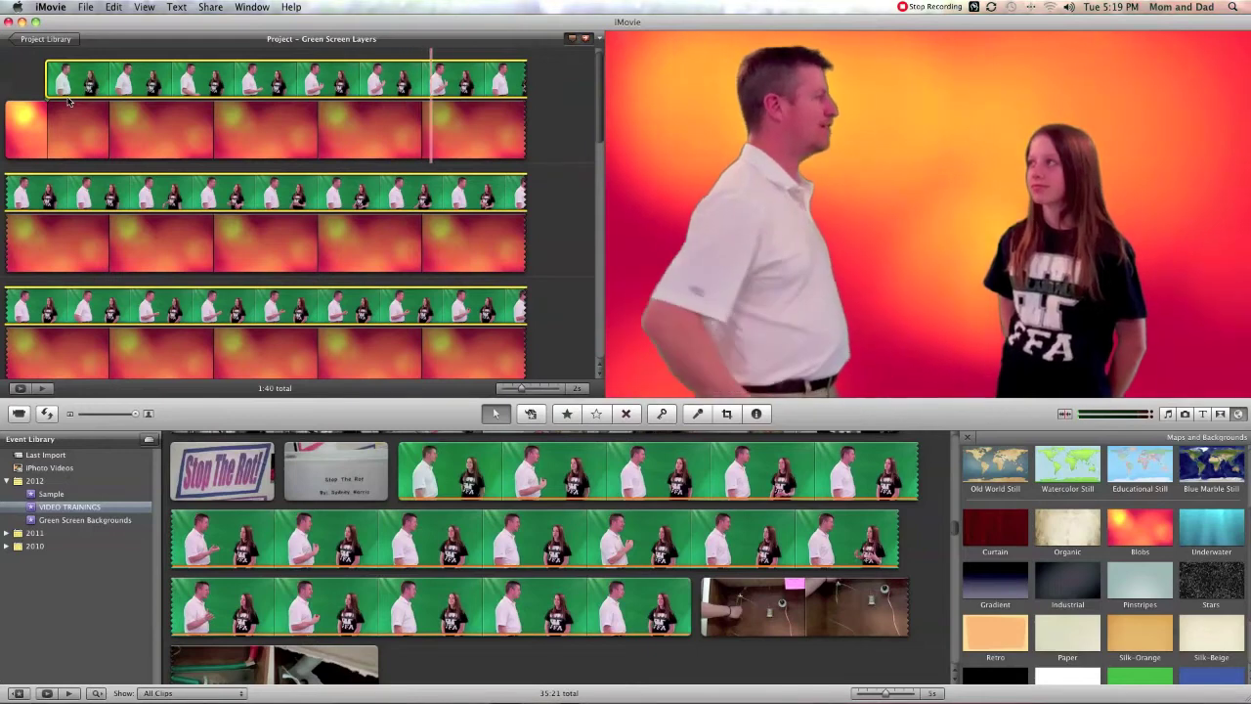
key(c)
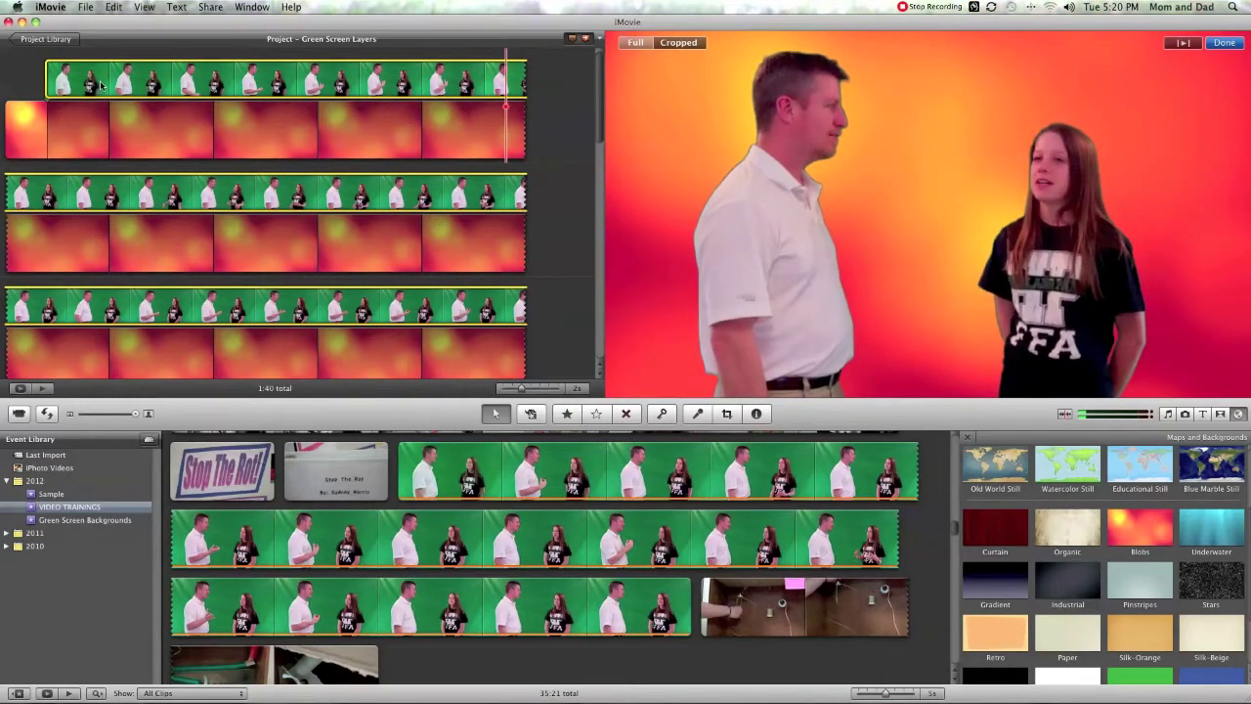
click(95, 86)
click(53, 90)
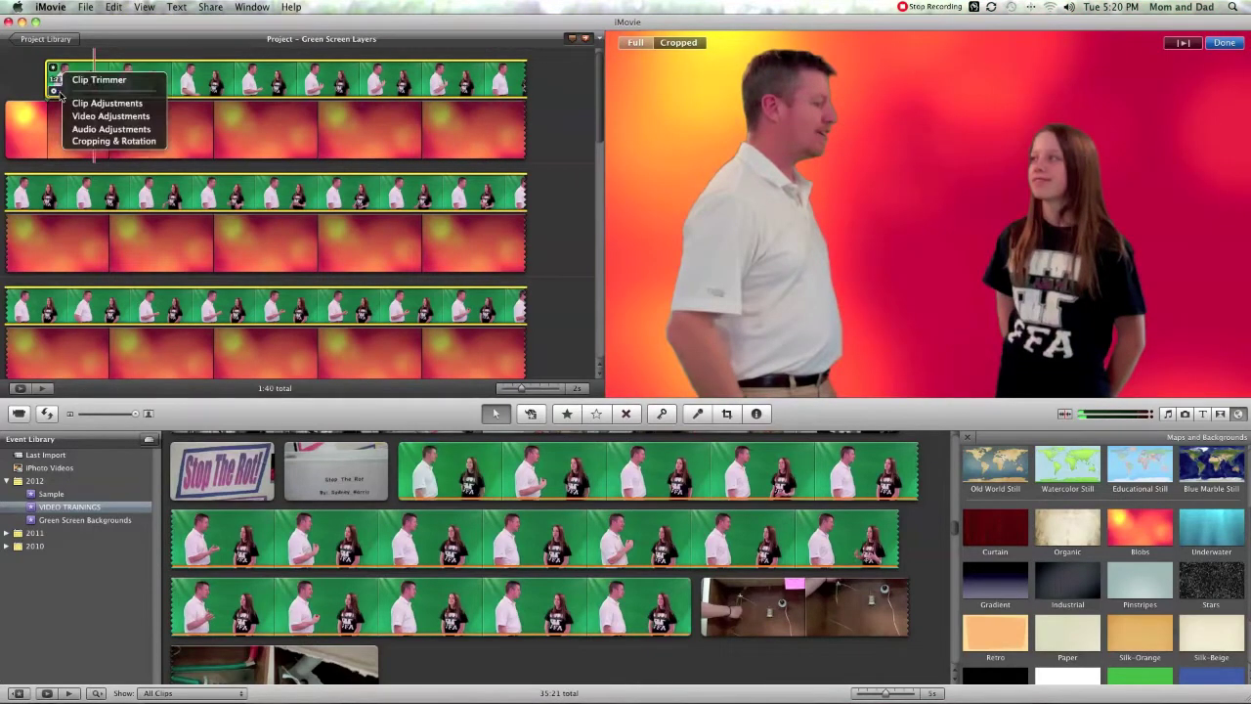
click(118, 116)
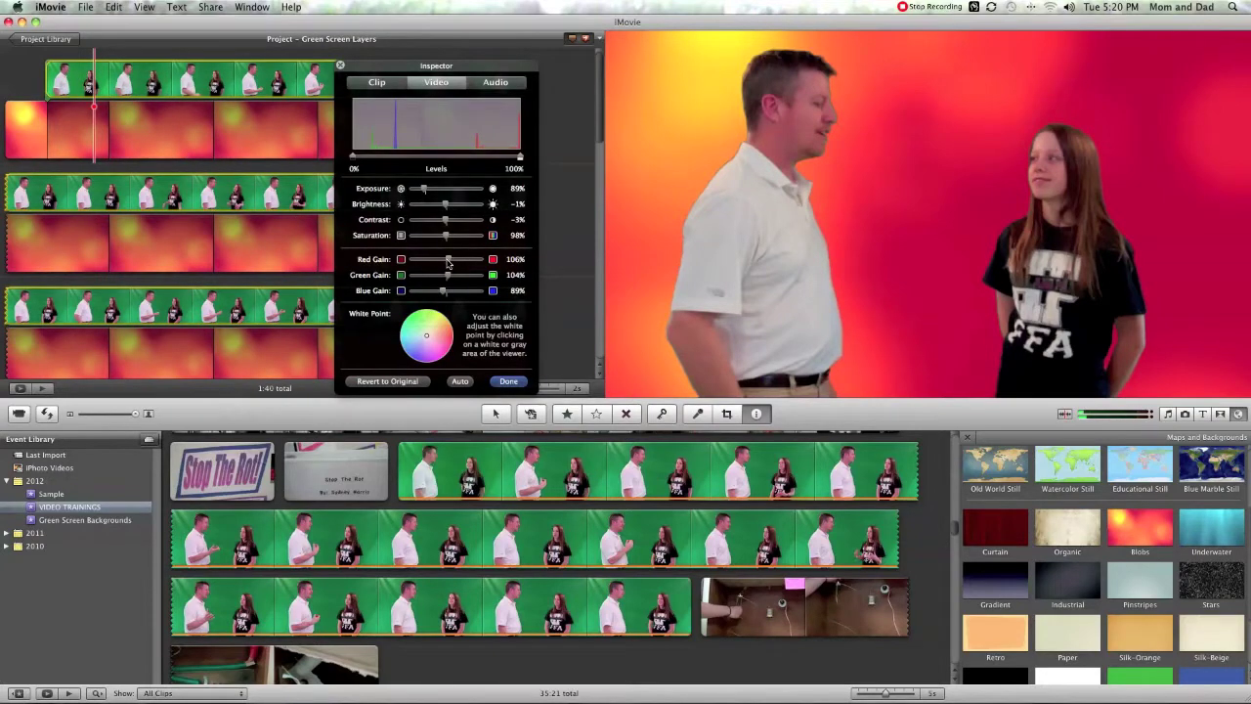
drag(447, 262, 442, 262)
click(510, 381)
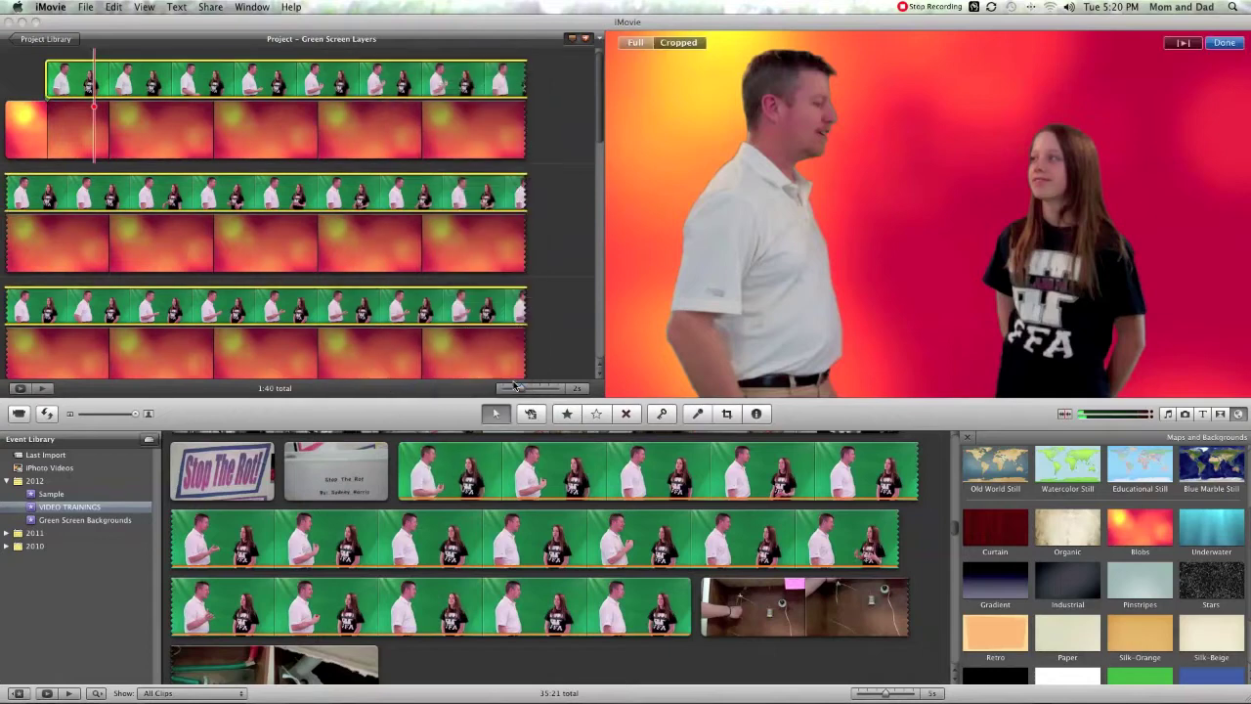
- Export the project as an HD movie named Students interview Flattened to the Desktop
mouse_move(169, 146)
click(210, 8)
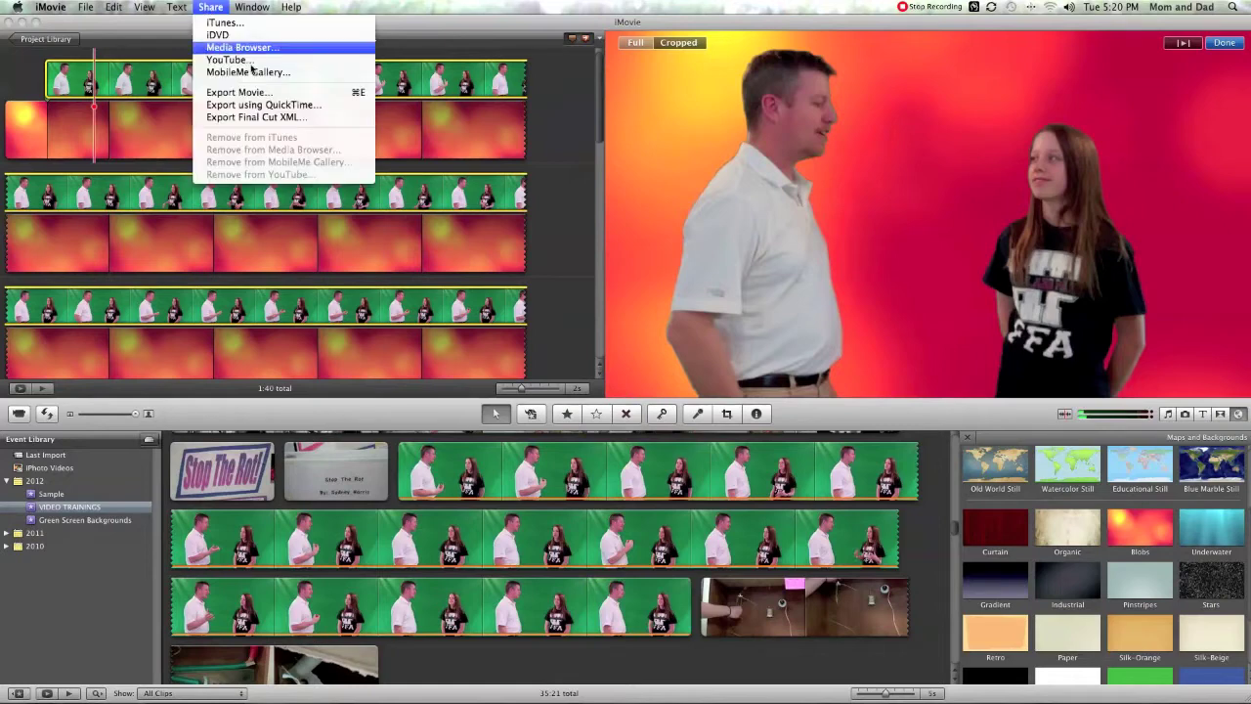
click(294, 94)
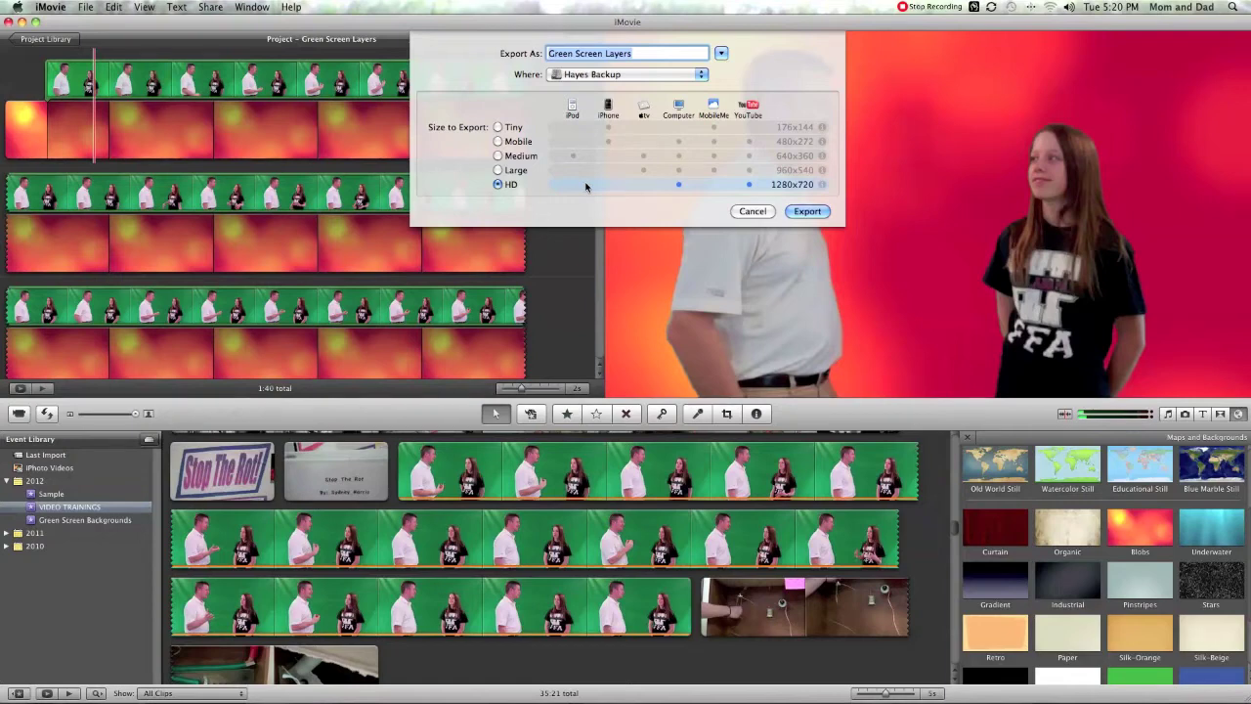
click(606, 75)
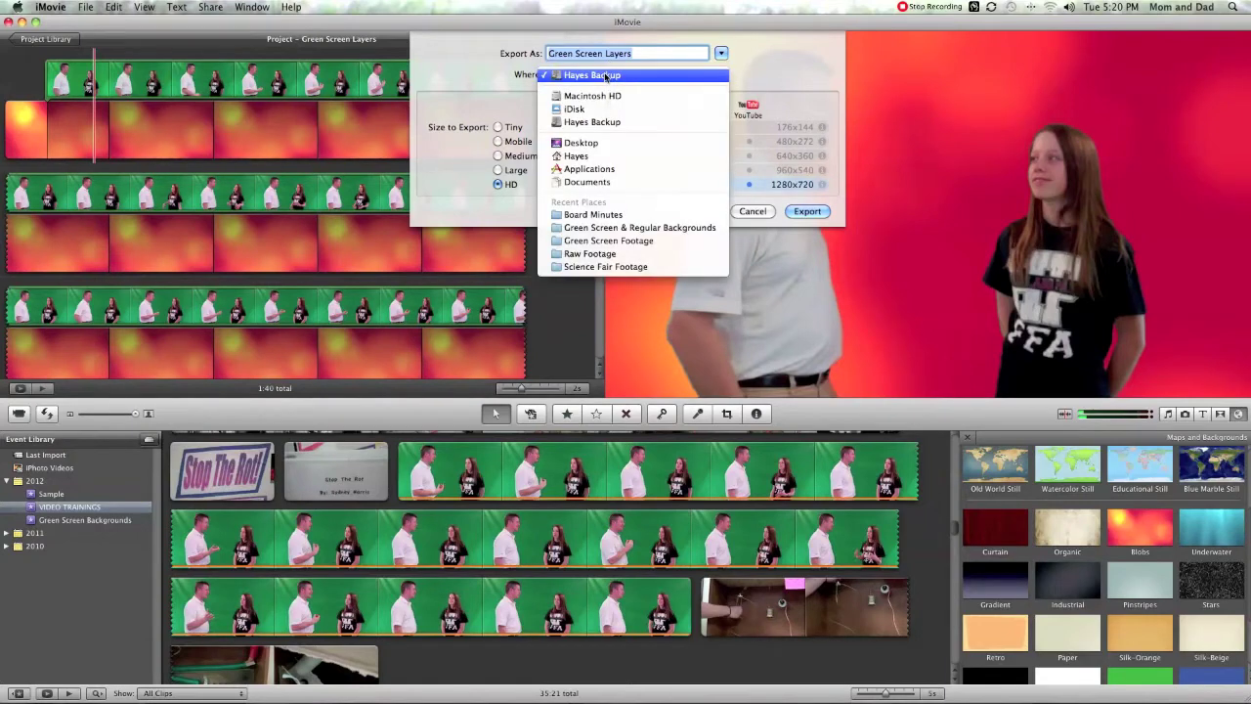
click(614, 142)
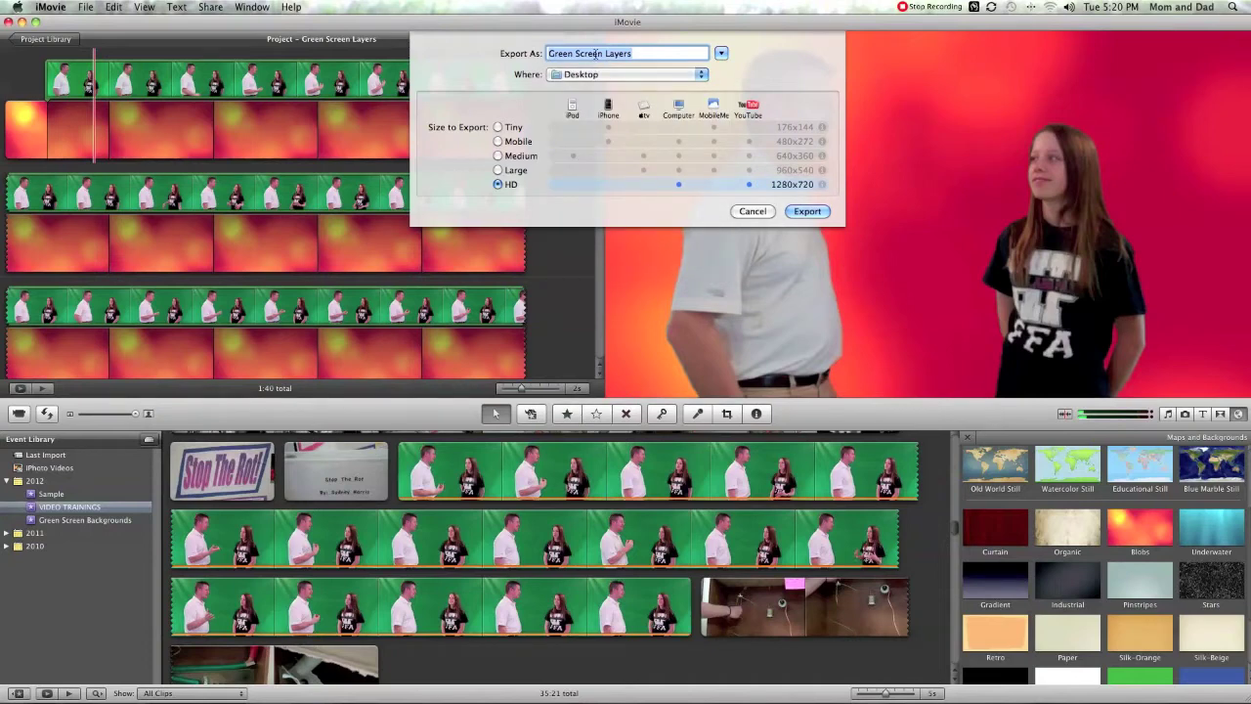
text(St)
text(t)
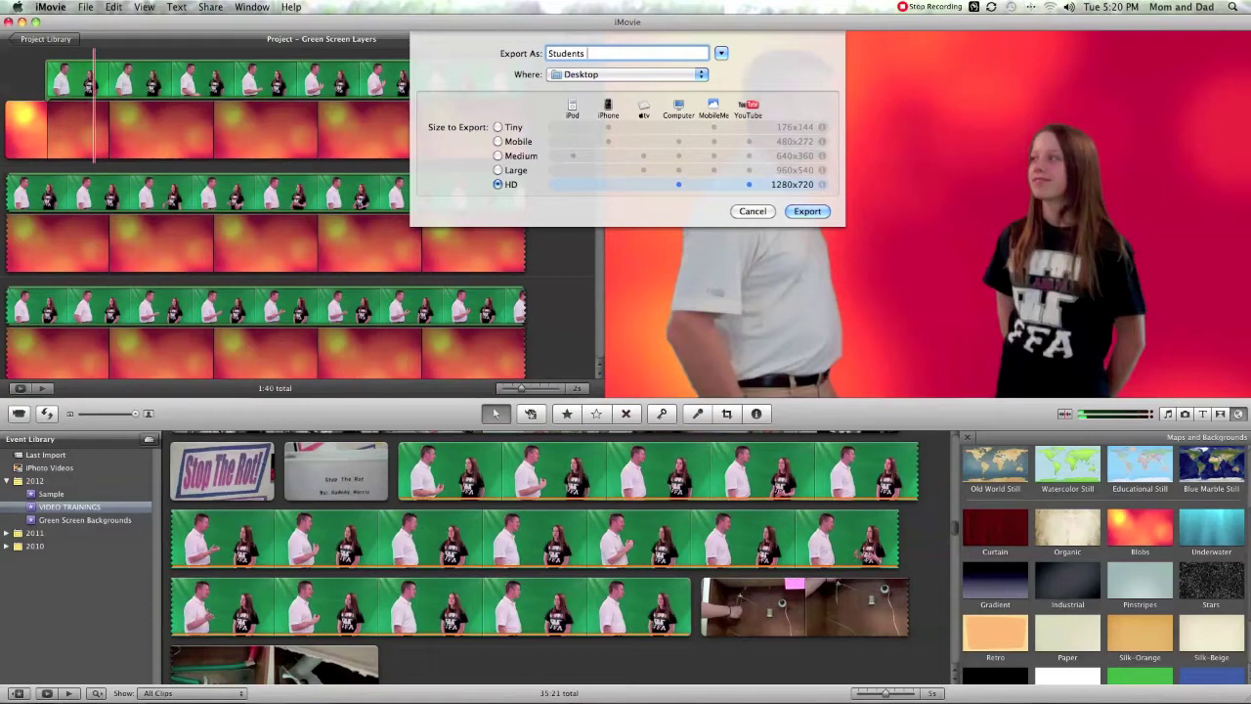
text( interview Flattened)
click(811, 213)
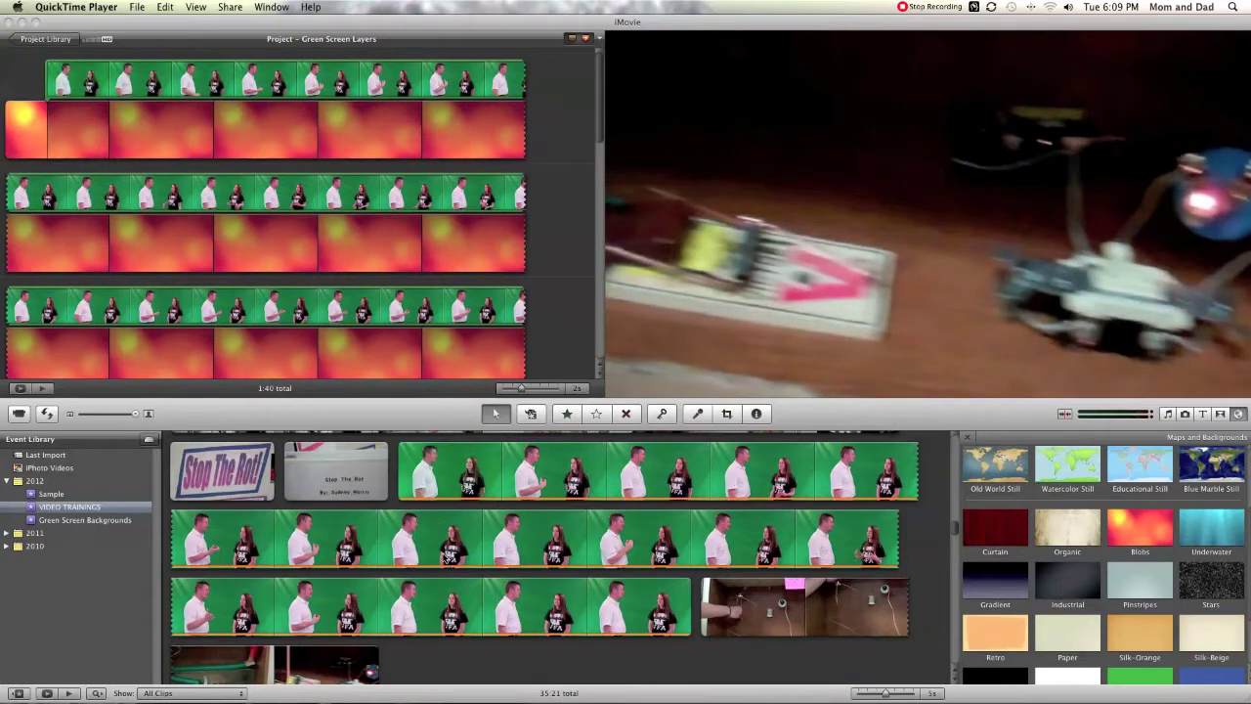
- Open the Video Lesson Trainings project from the Project Library and go to the end of its timeline
click(69, 42)
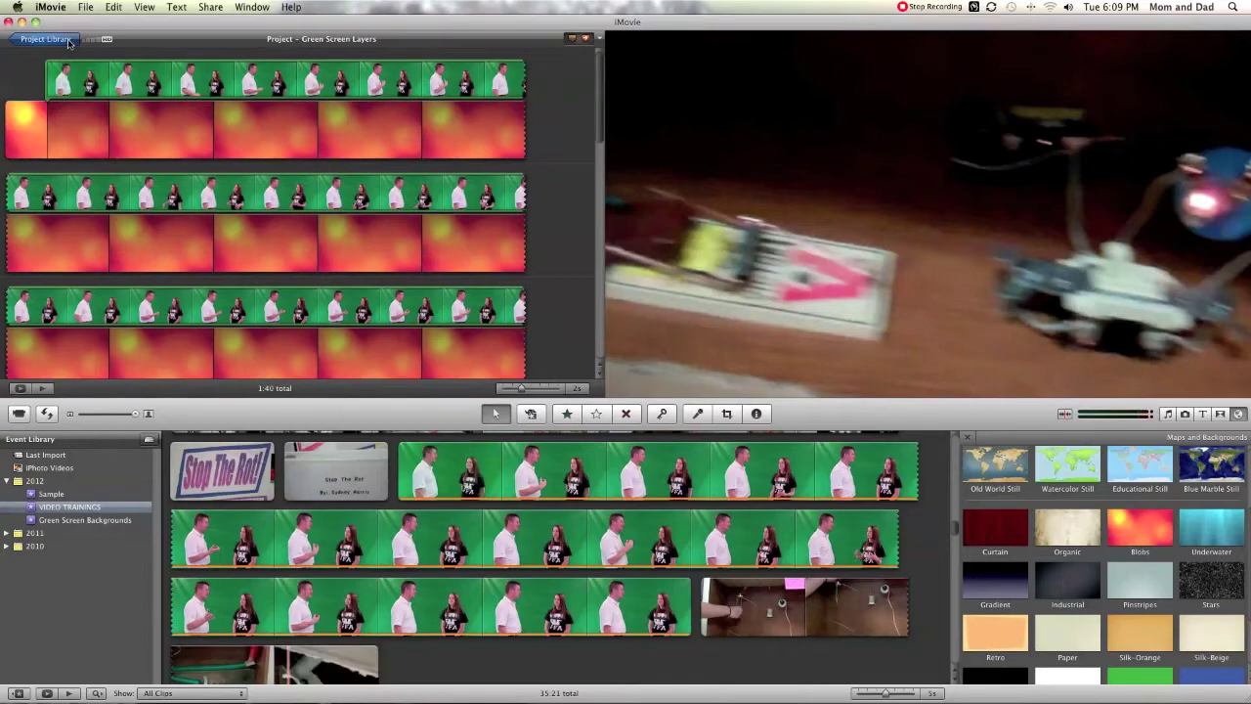
click(69, 41)
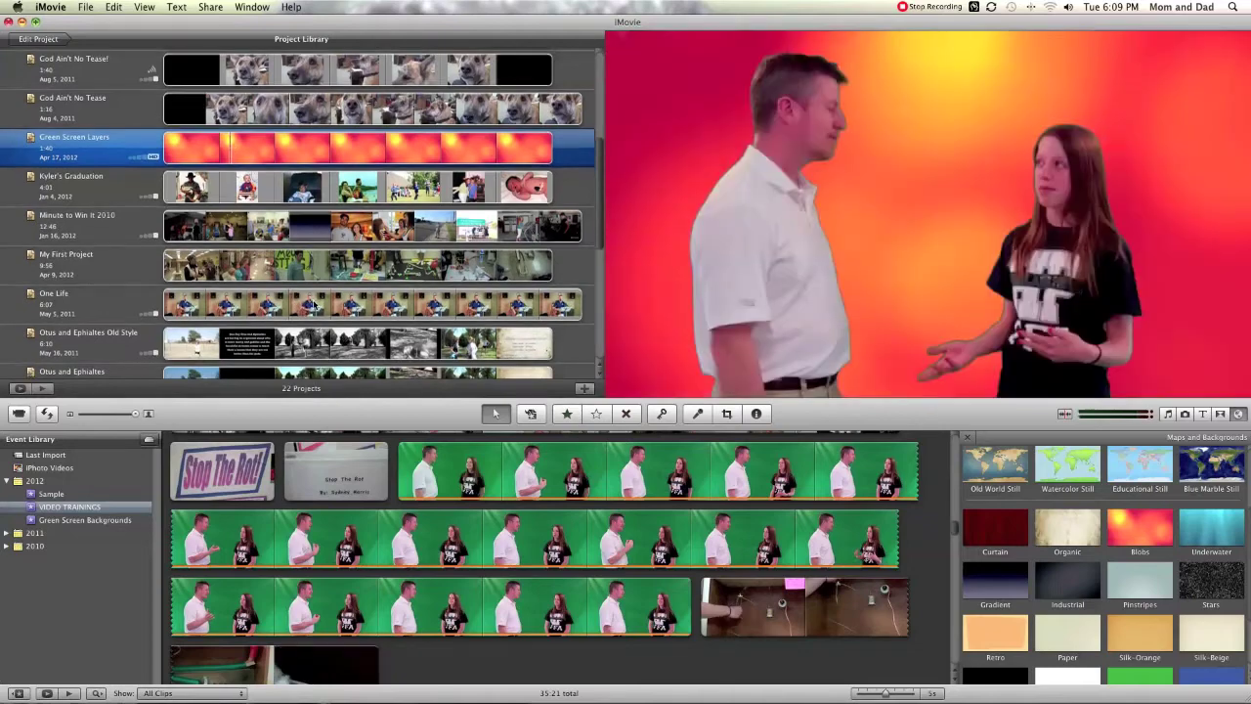
scroll(315, 305, down, 10)
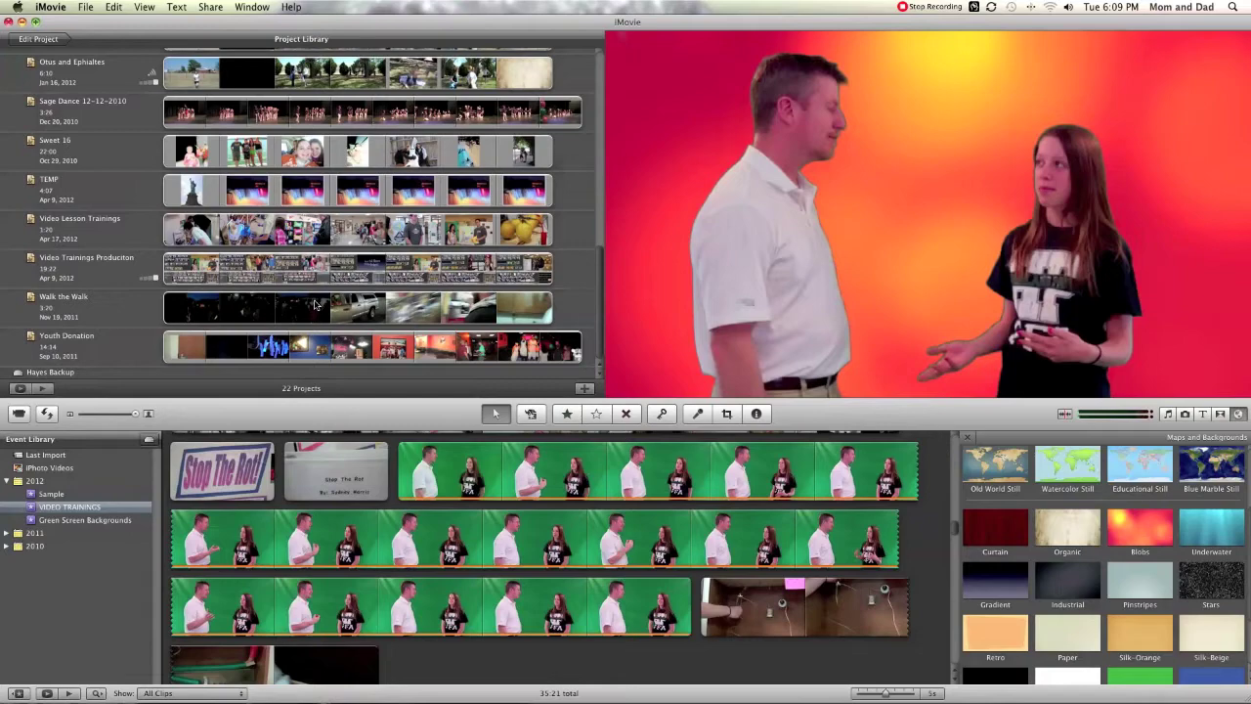
click(236, 240)
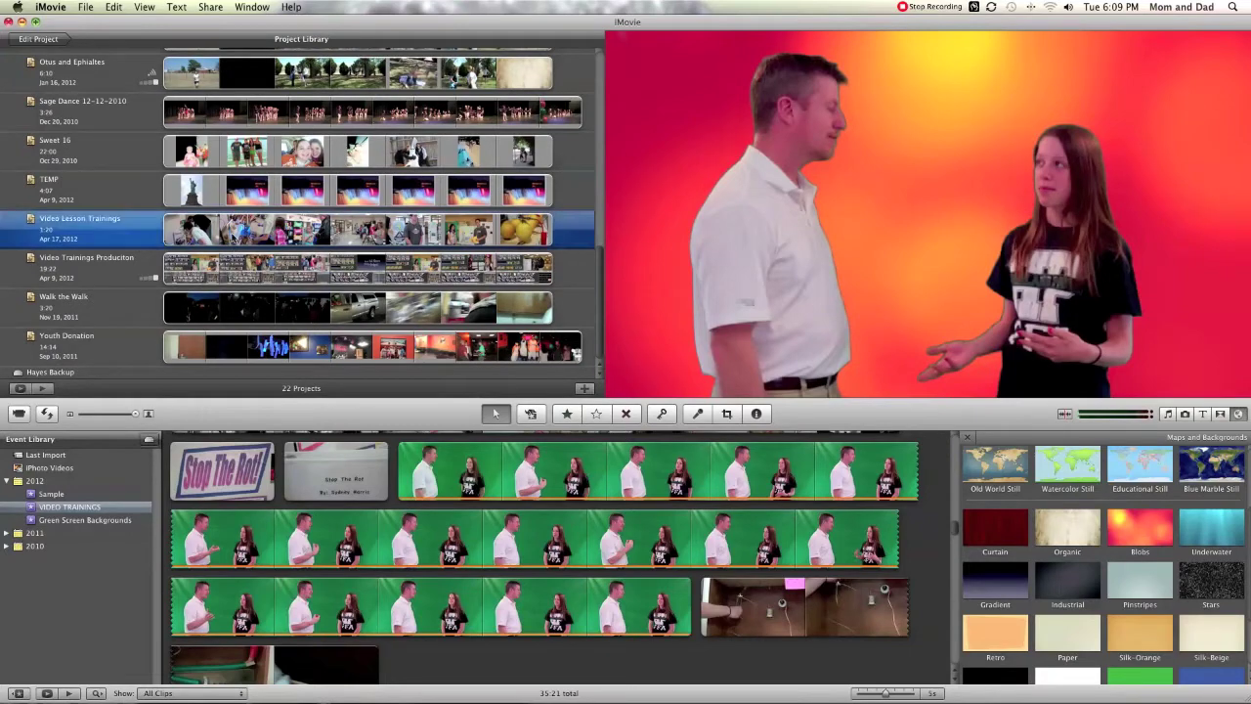
double_click(235, 238)
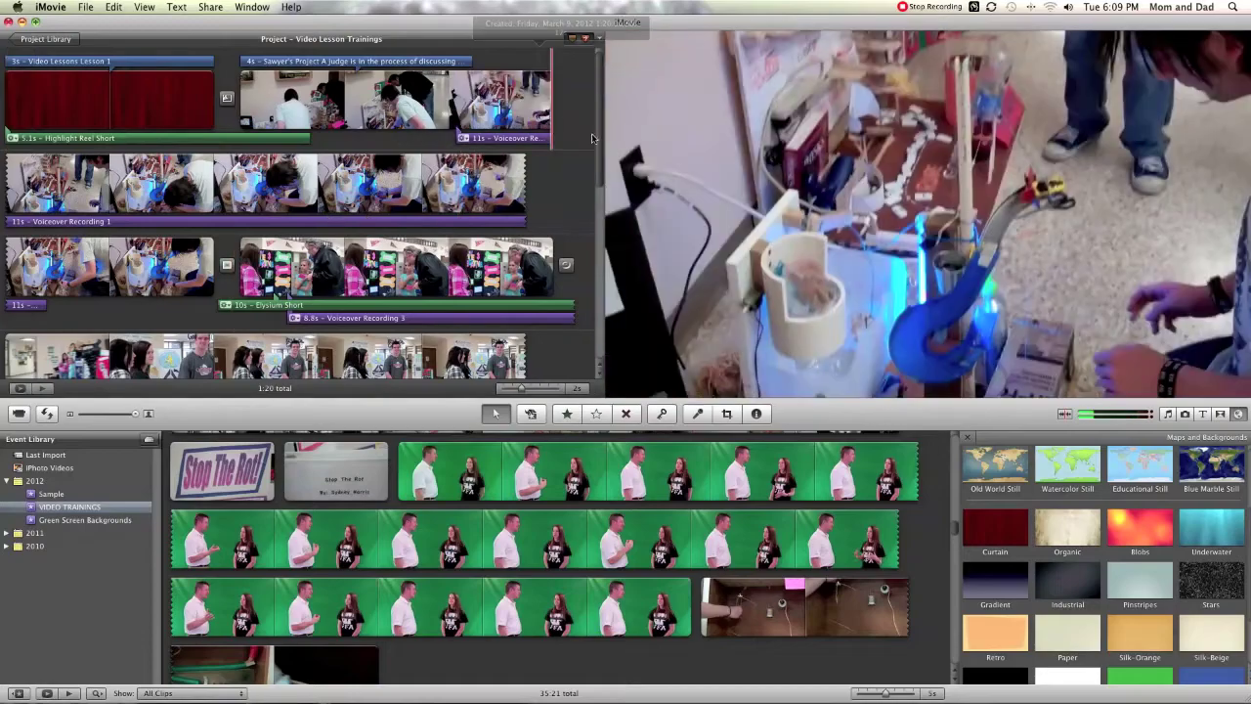
drag(600, 141, 591, 445)
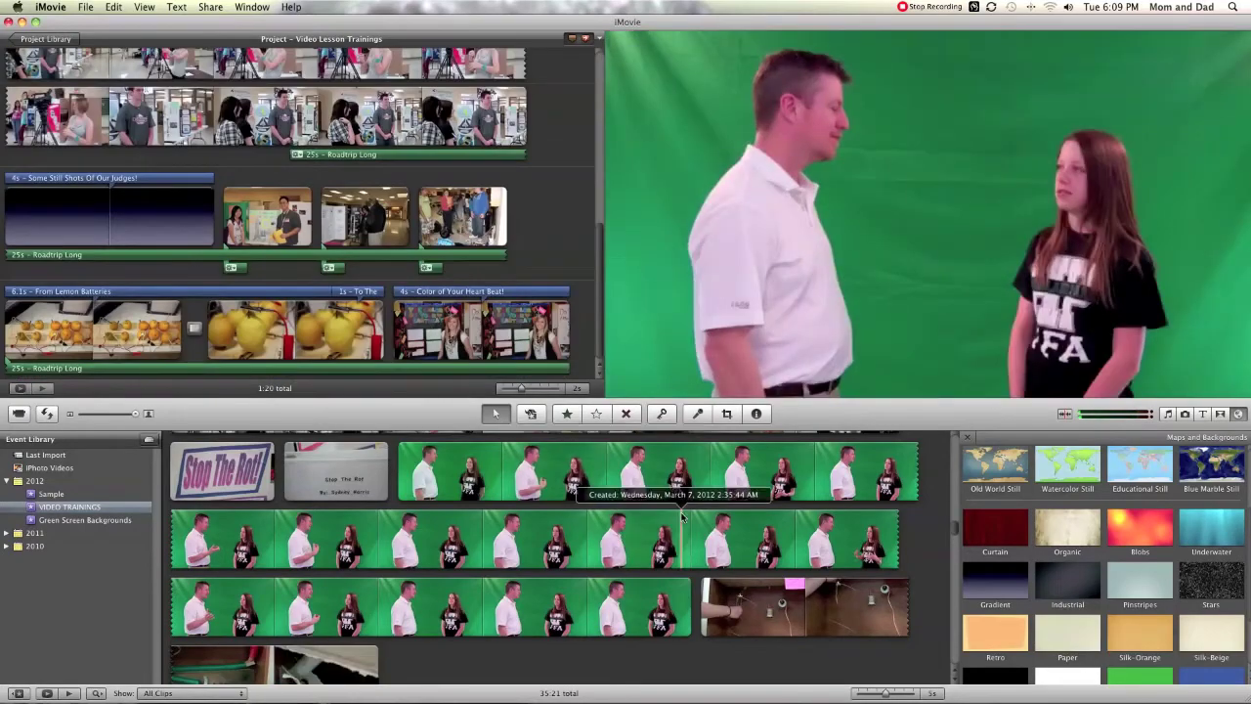
- Import Student interview Flattened.mov from the Desktop into the VIDEO TRAININGS event, copying the file and optimizing video at Full - Original Size
scroll(683, 518, down, 10)
scroll(682, 518, down, 15)
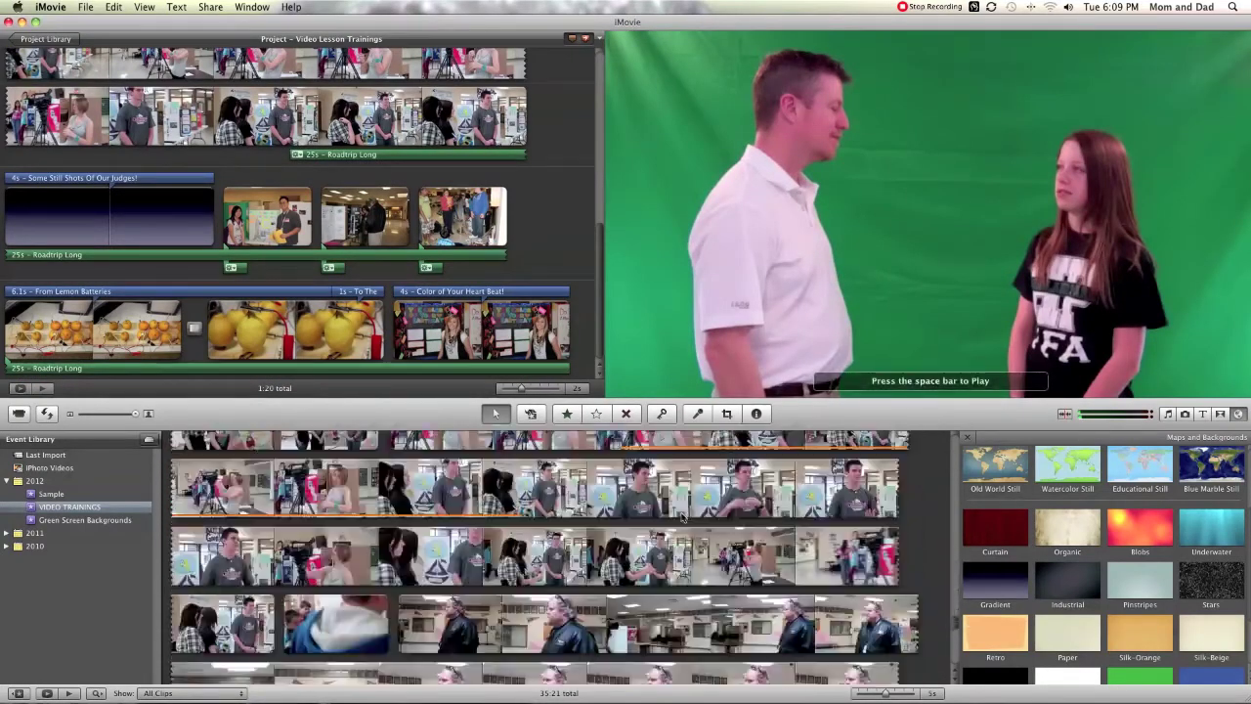
click(86, 7)
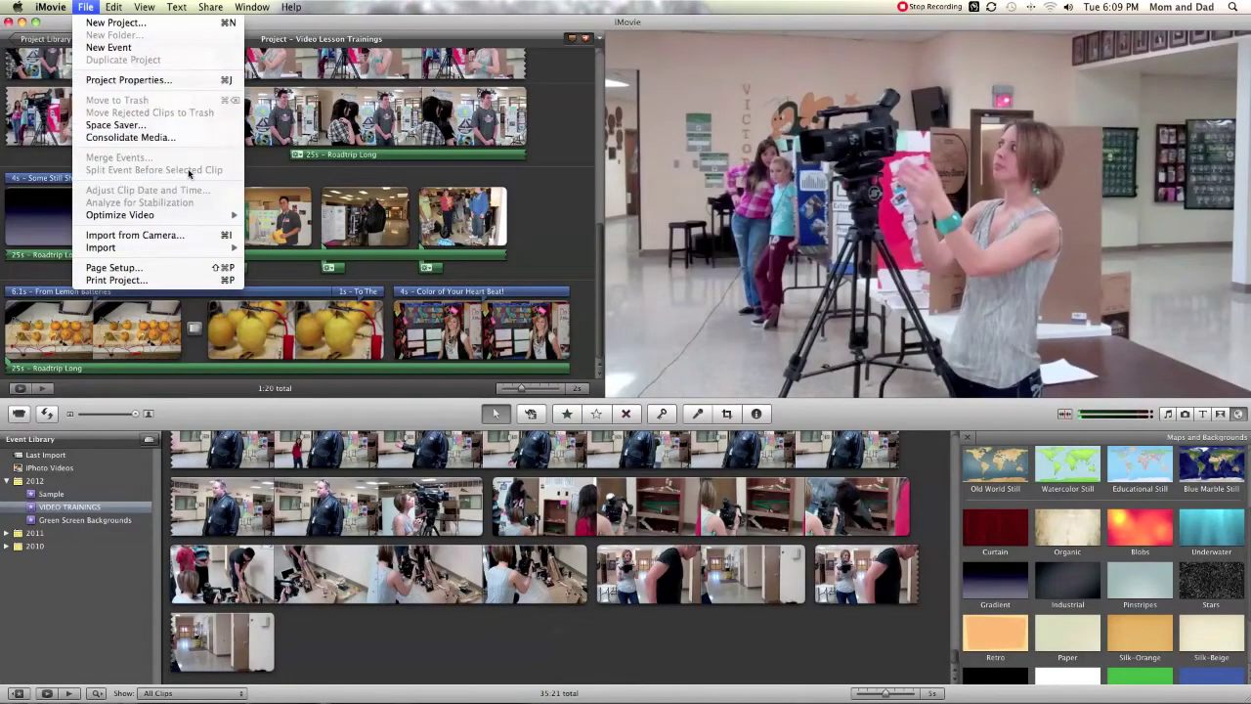
mouse_move(212, 248)
click(273, 252)
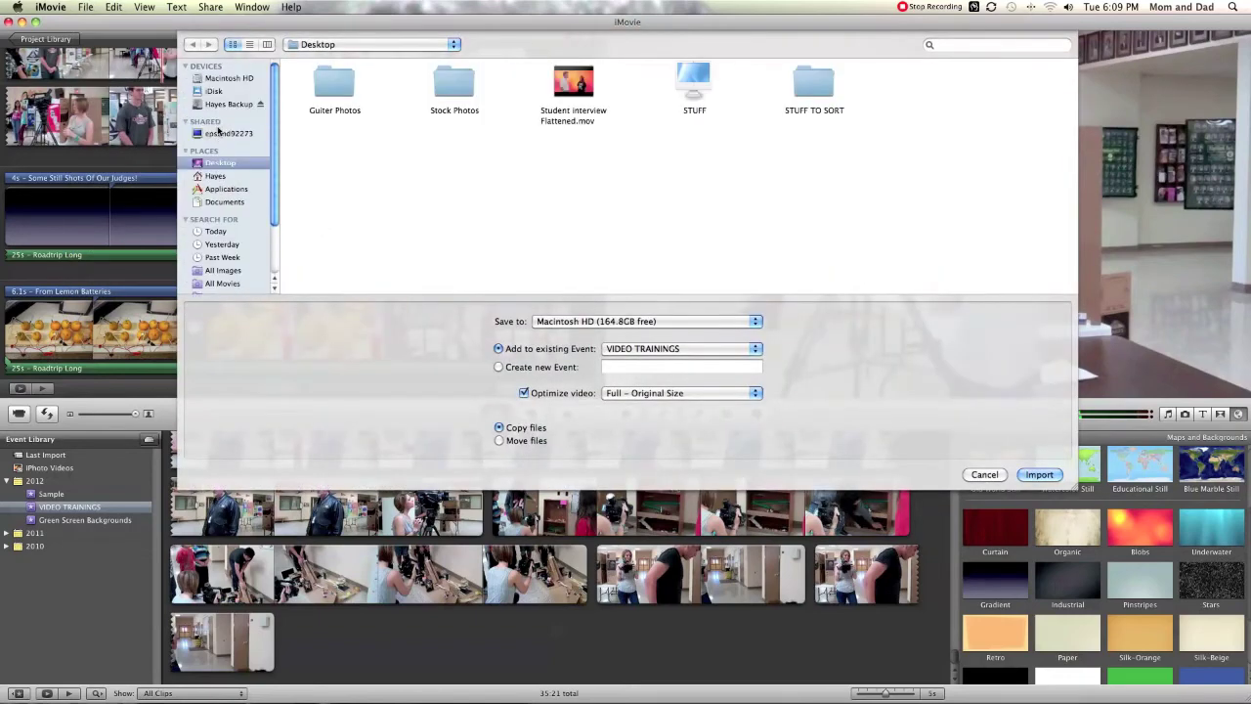
click(577, 84)
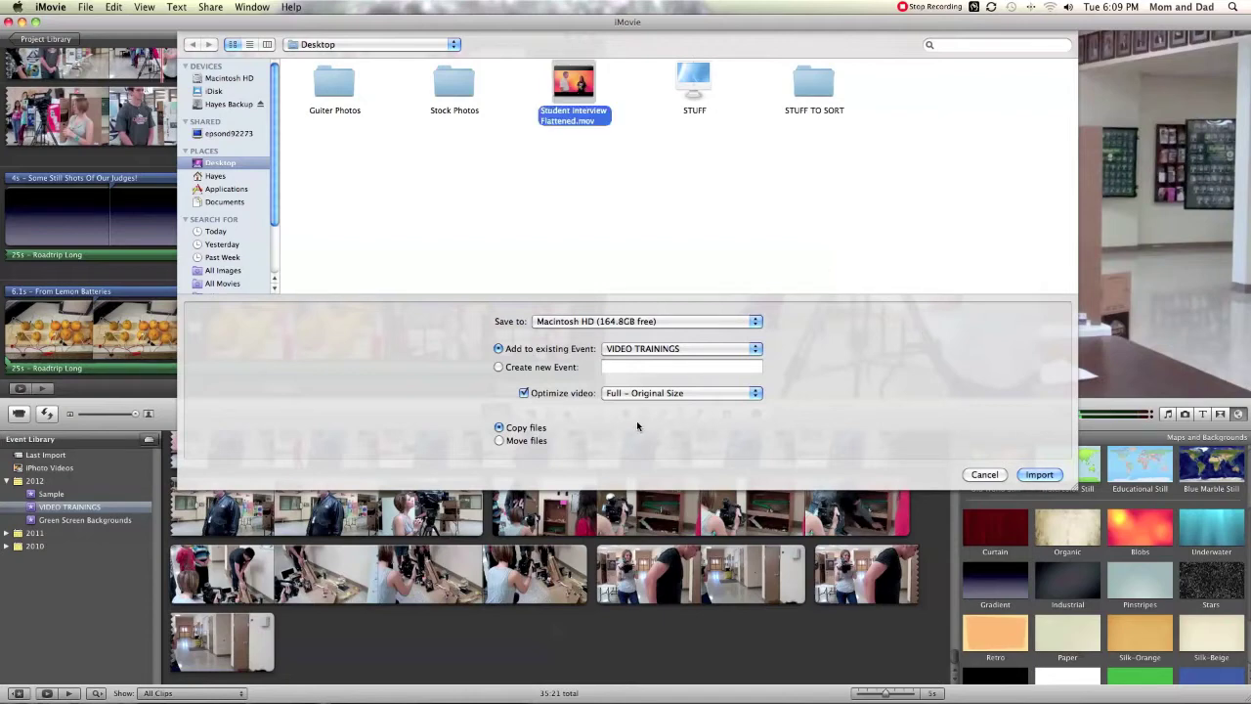
click(653, 394)
click(653, 394)
click(1039, 474)
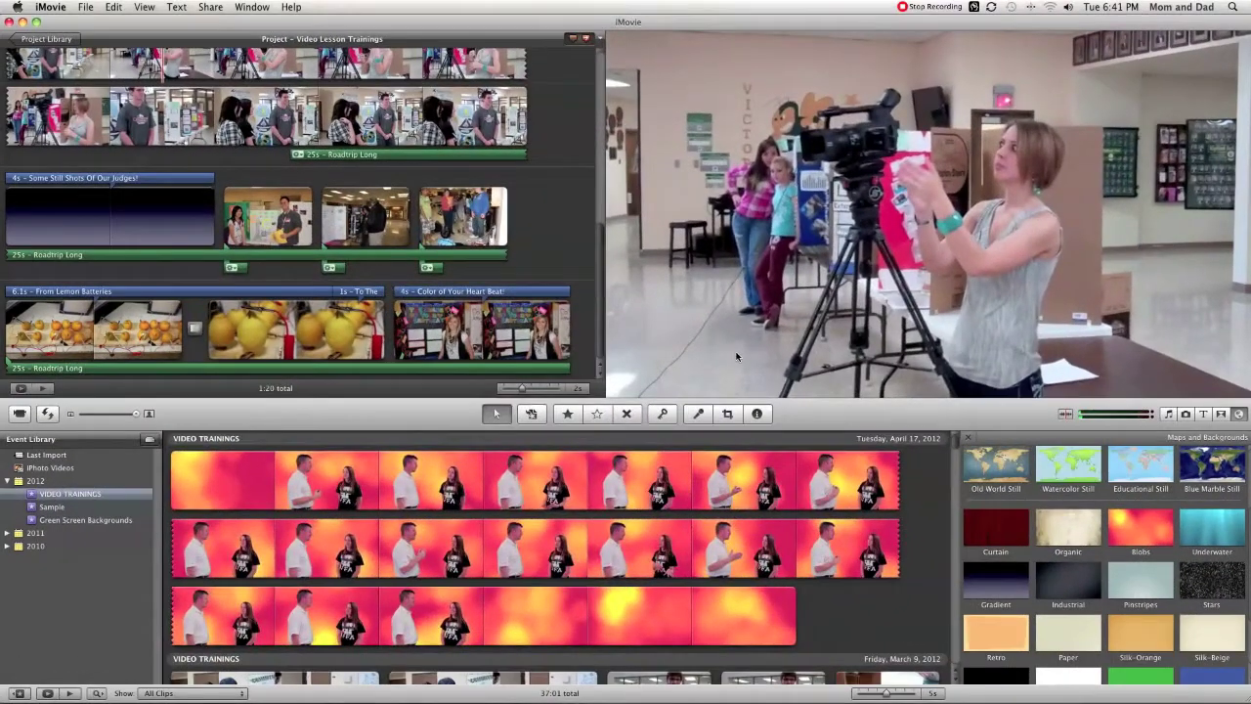
- Look over the imported flattened interview in the event and play it back with the sound volume raised
scroll(794, 481, down, 2)
scroll(795, 481, down, 1)
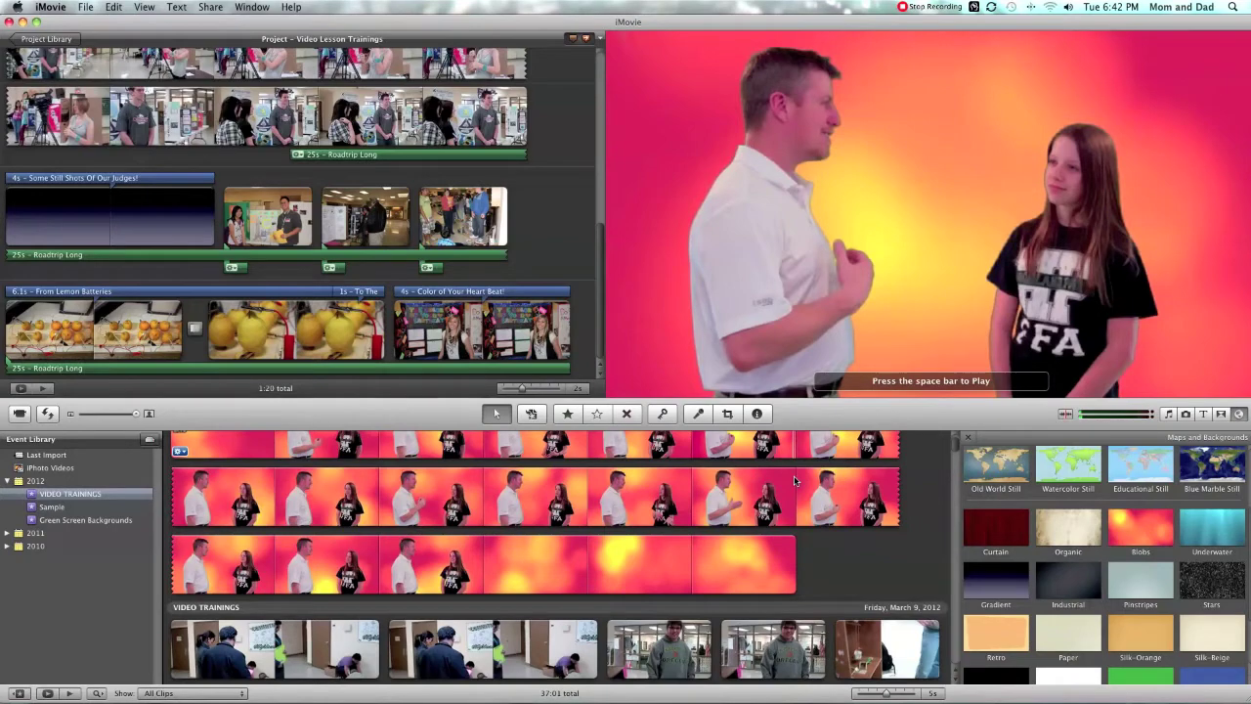
scroll(795, 481, down, 2)
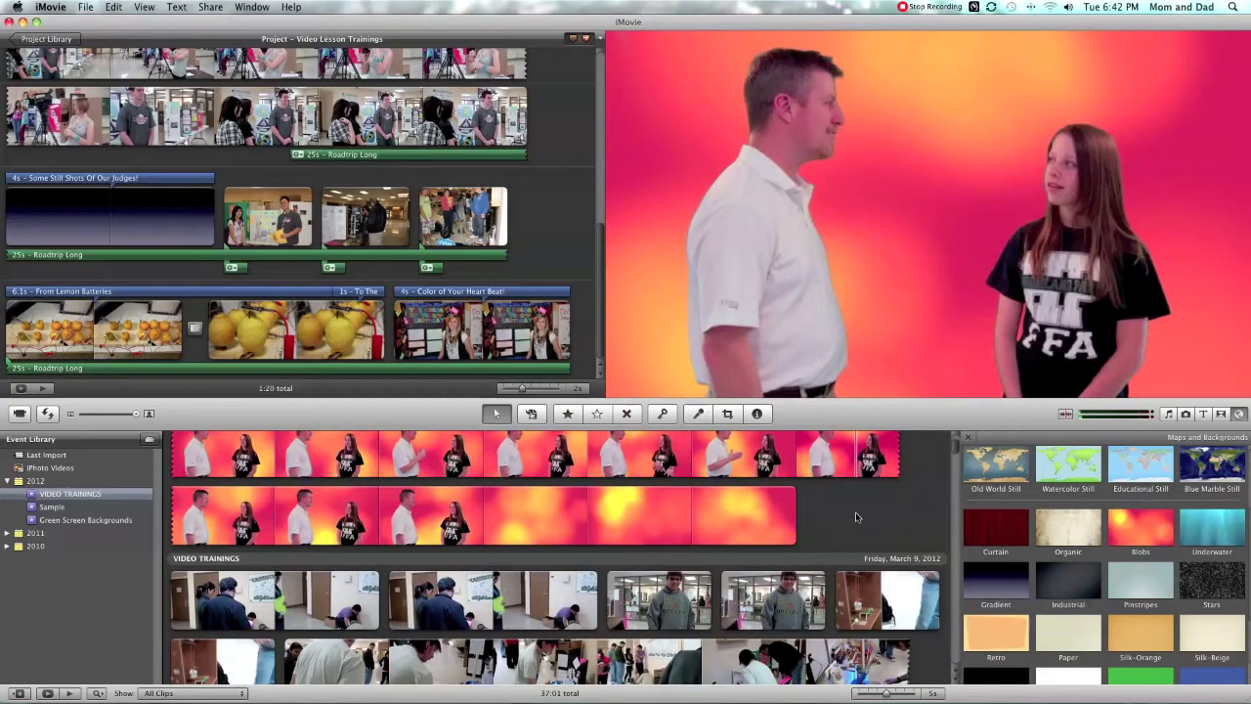
scroll(831, 499, up, 4)
scroll(858, 518, down, 2)
scroll(858, 518, up, 2)
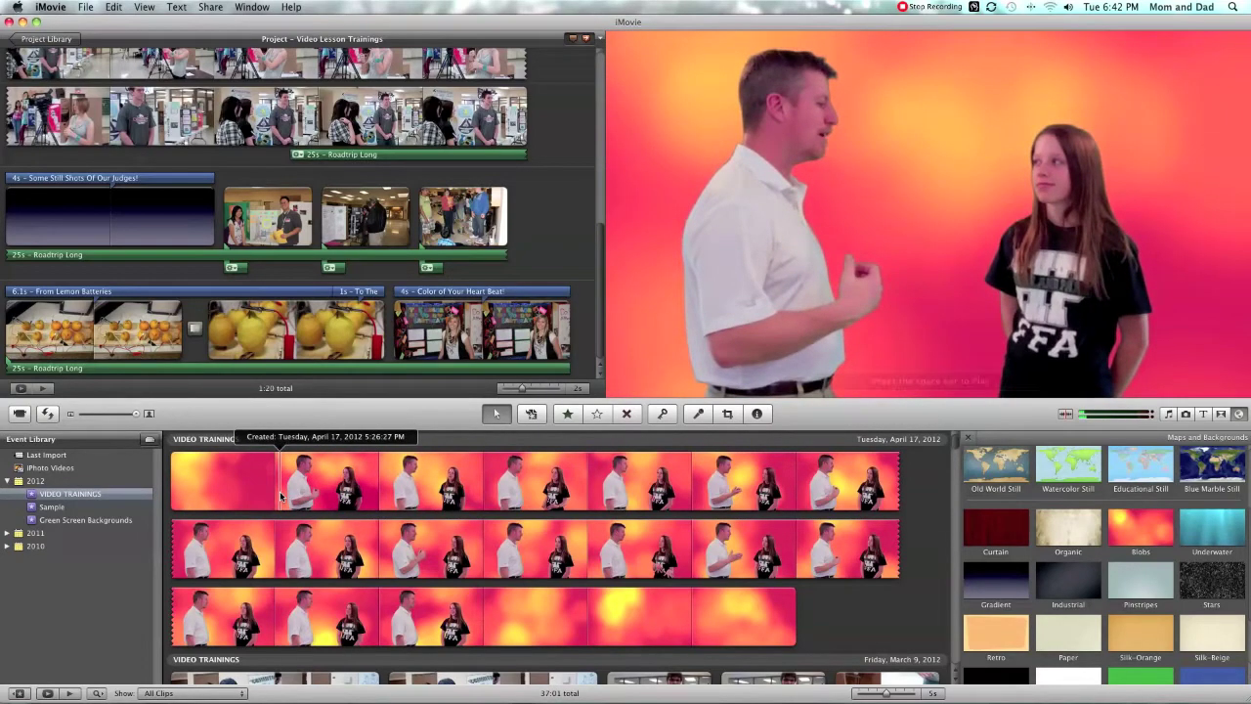
key(space)
key(XF86AudioRaiseVolume)
key(XF86AudioRaiseVolume)
key(XF86AudioRaiseVolume)
key(XF86AudioRaiseVolume)
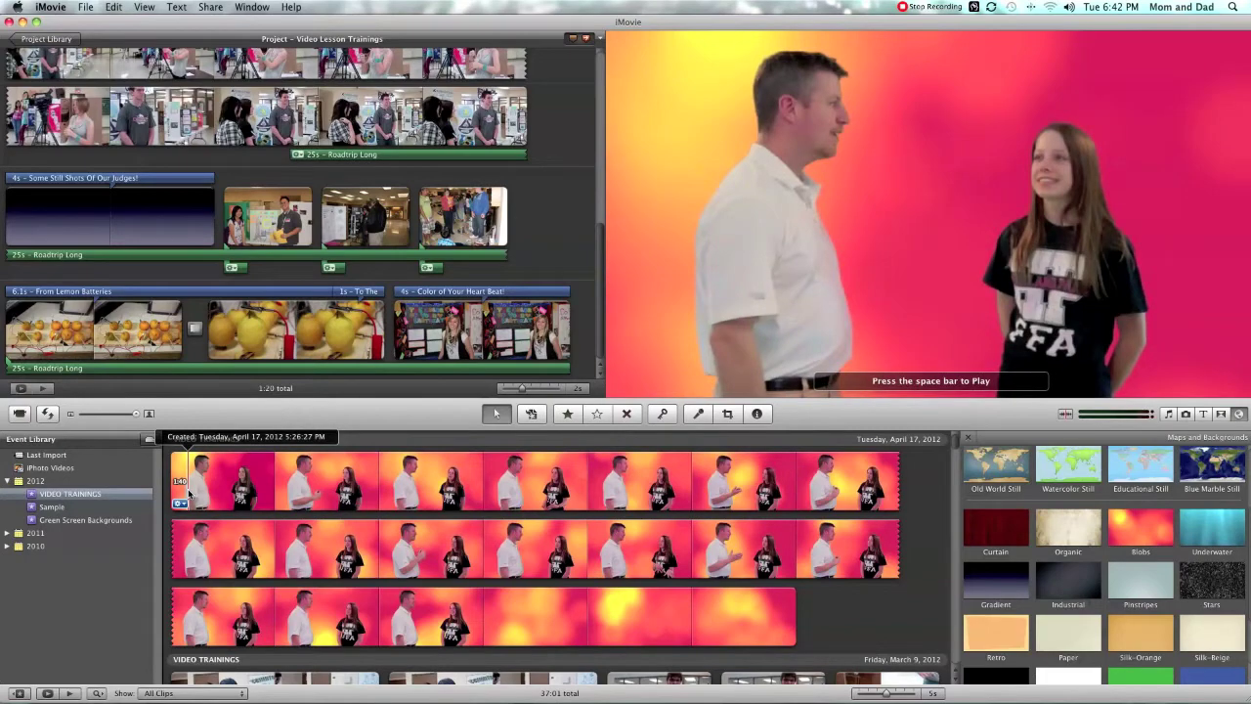
- Select about 1:23 of the flattened interview, leaving out its empty start and end, and append it after the Color of Your Heart Beat clip
drag(190, 493, 462, 630)
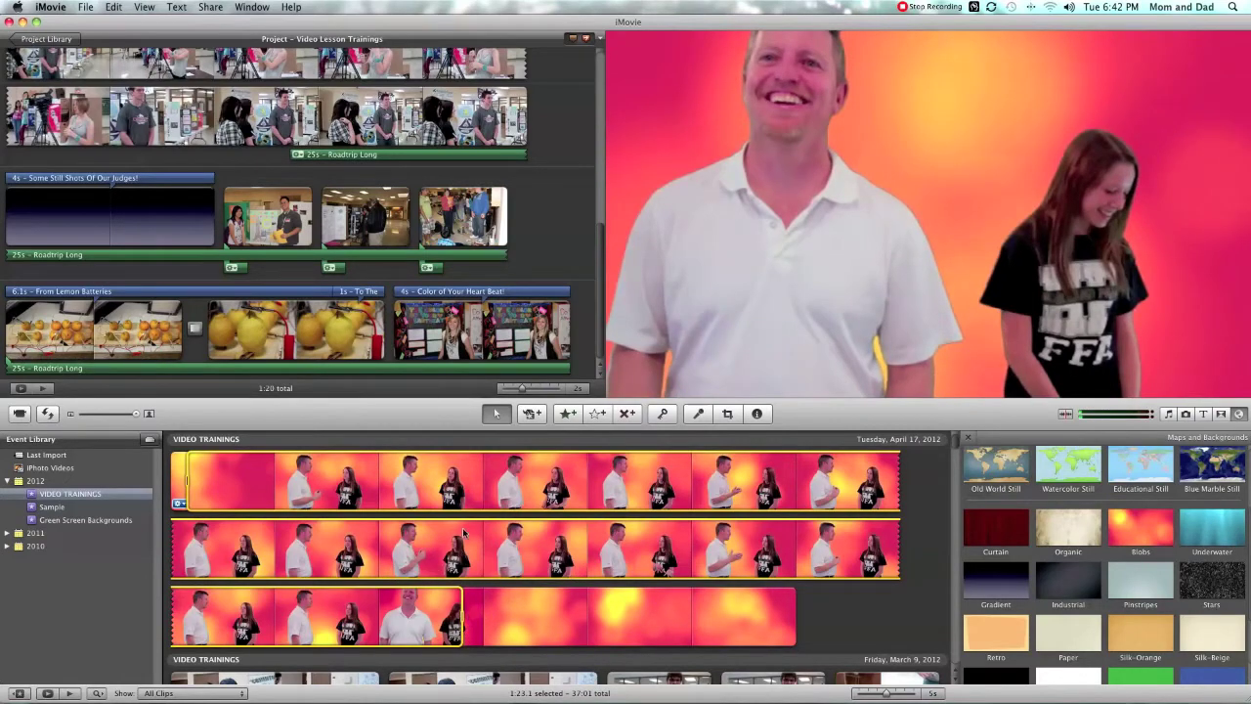
drag(533, 479, 575, 345)
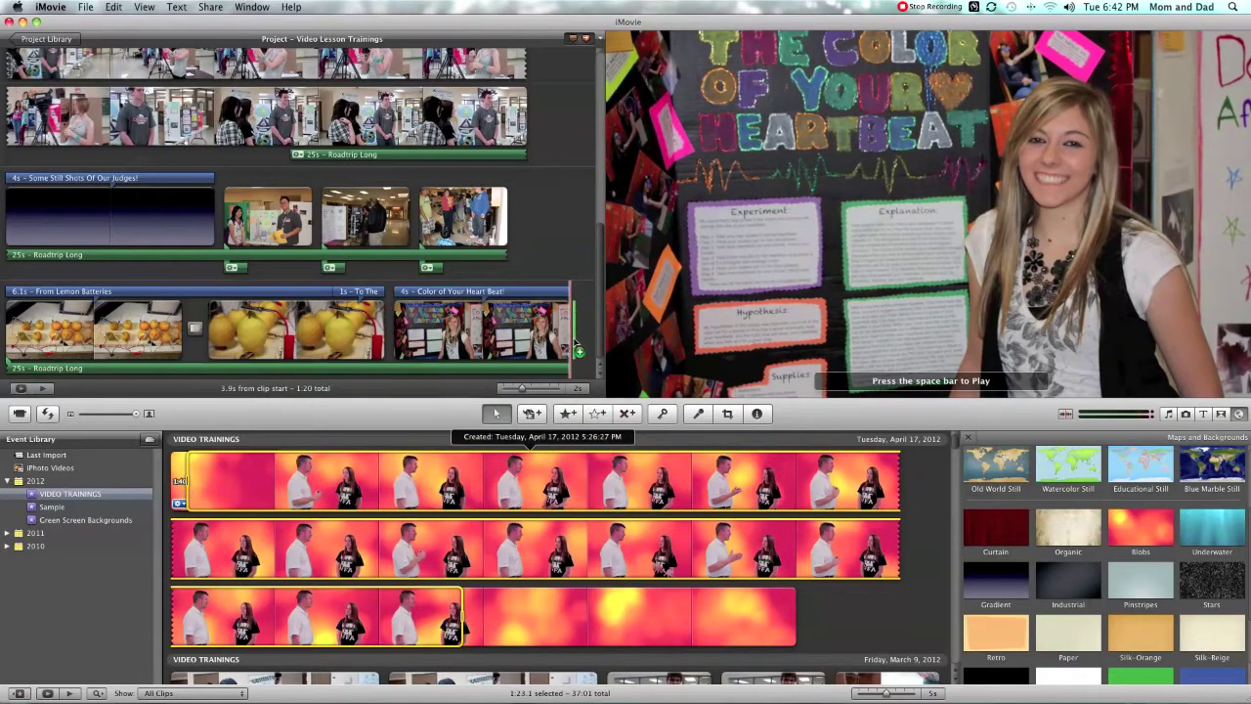
scroll(416, 146, up, 5)
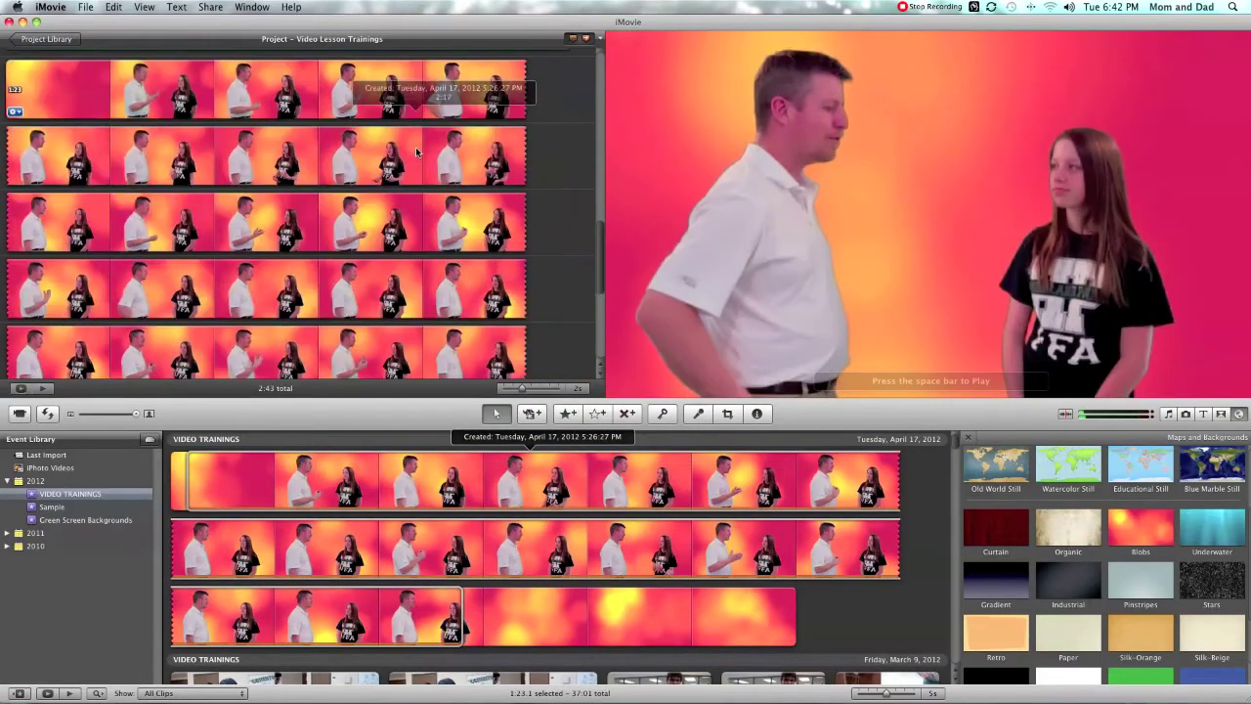
scroll(415, 149, down, 5)
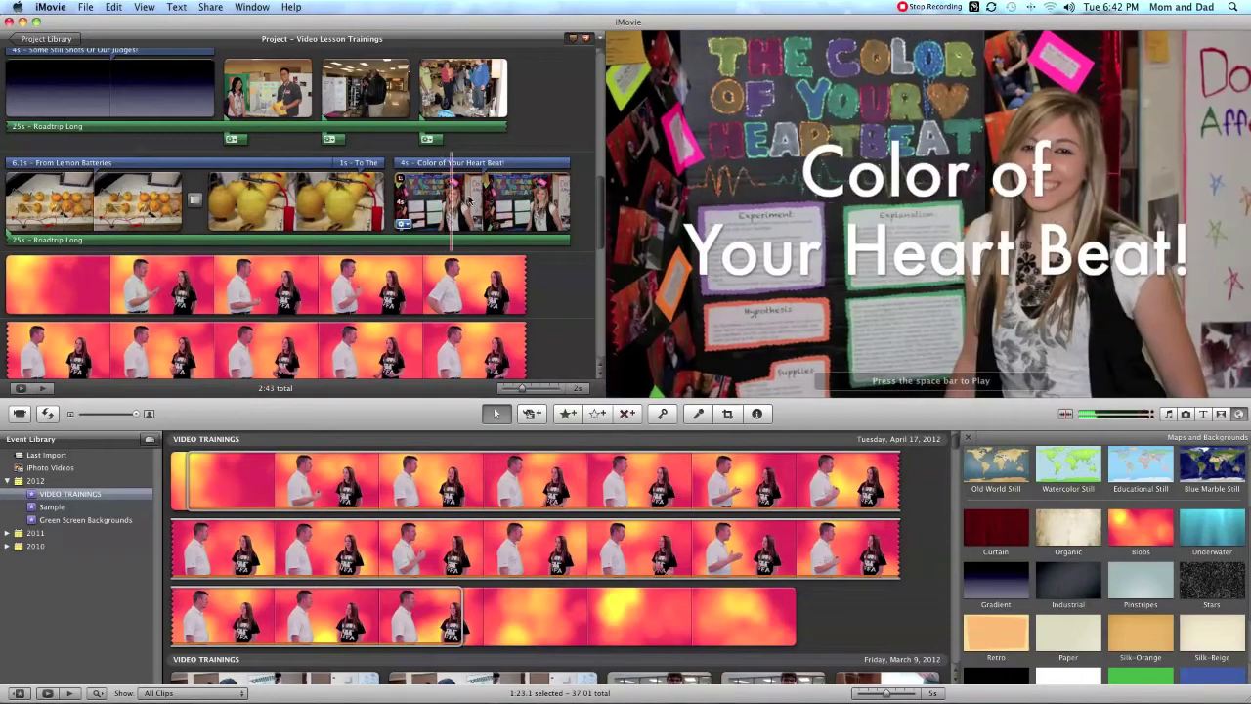
- Play the project from the Color of Your Heart Beat photo into the start of the interview
click(470, 200)
key(space)
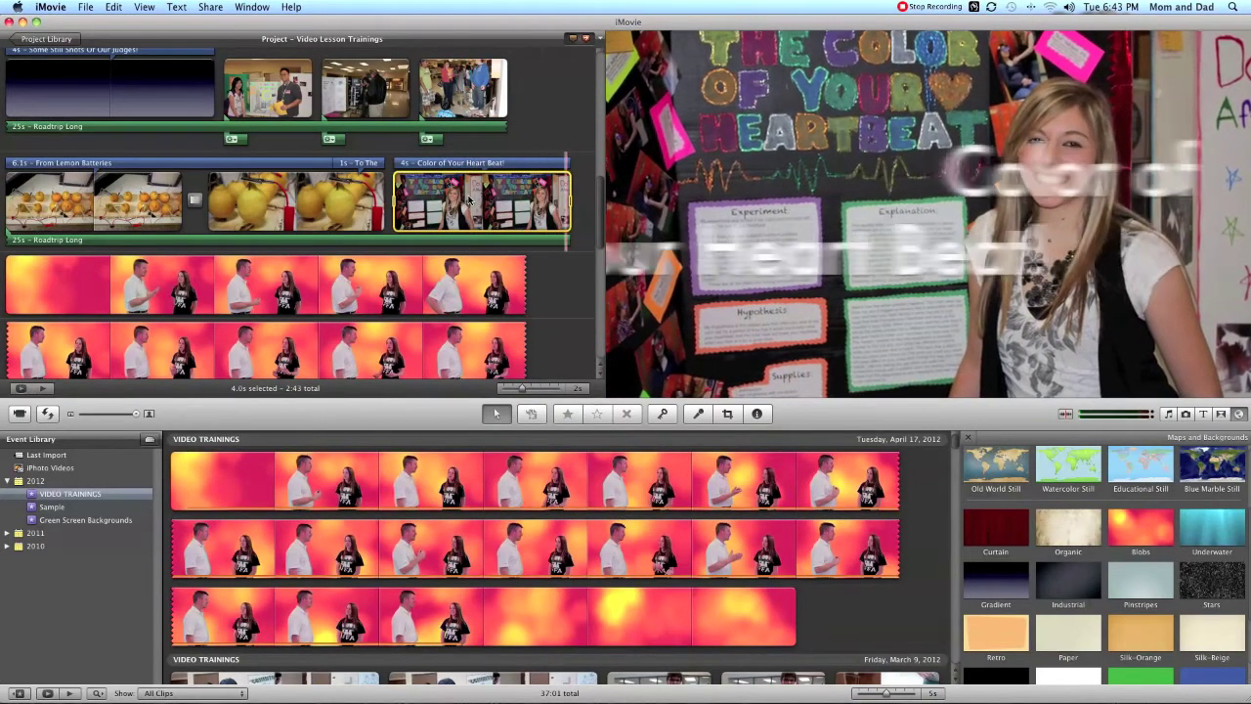
scroll(469, 200, up, 1)
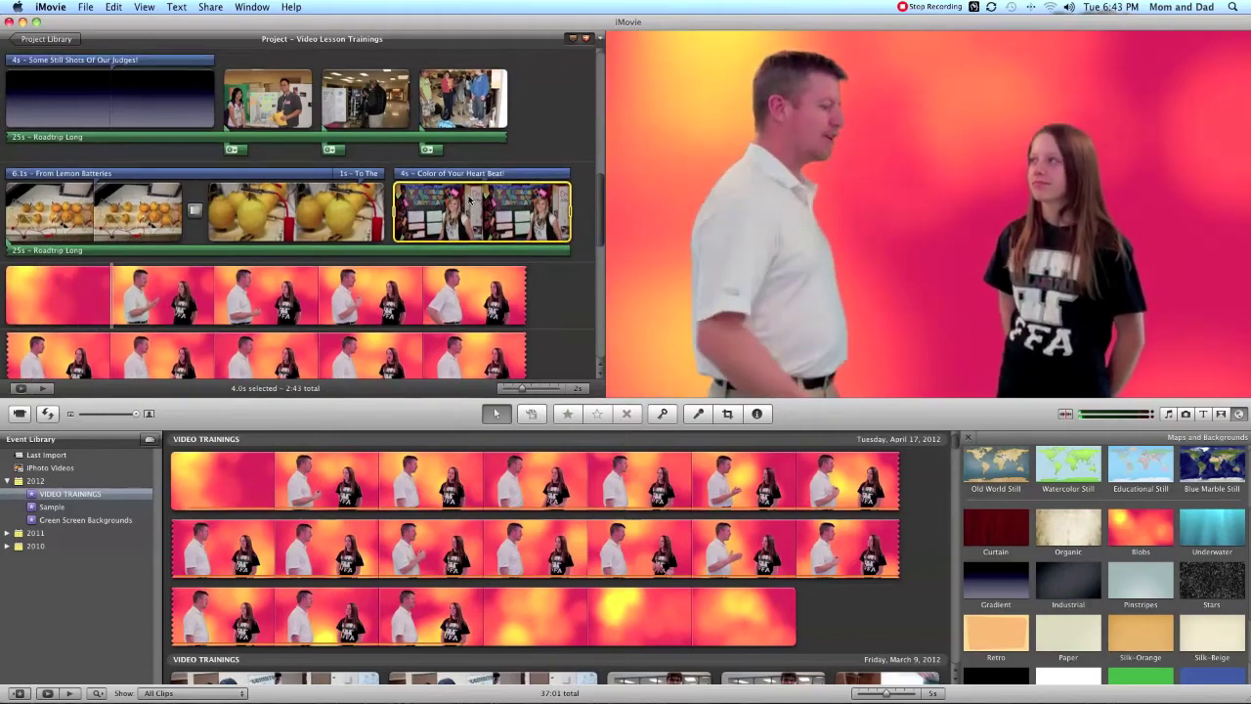
key(space)
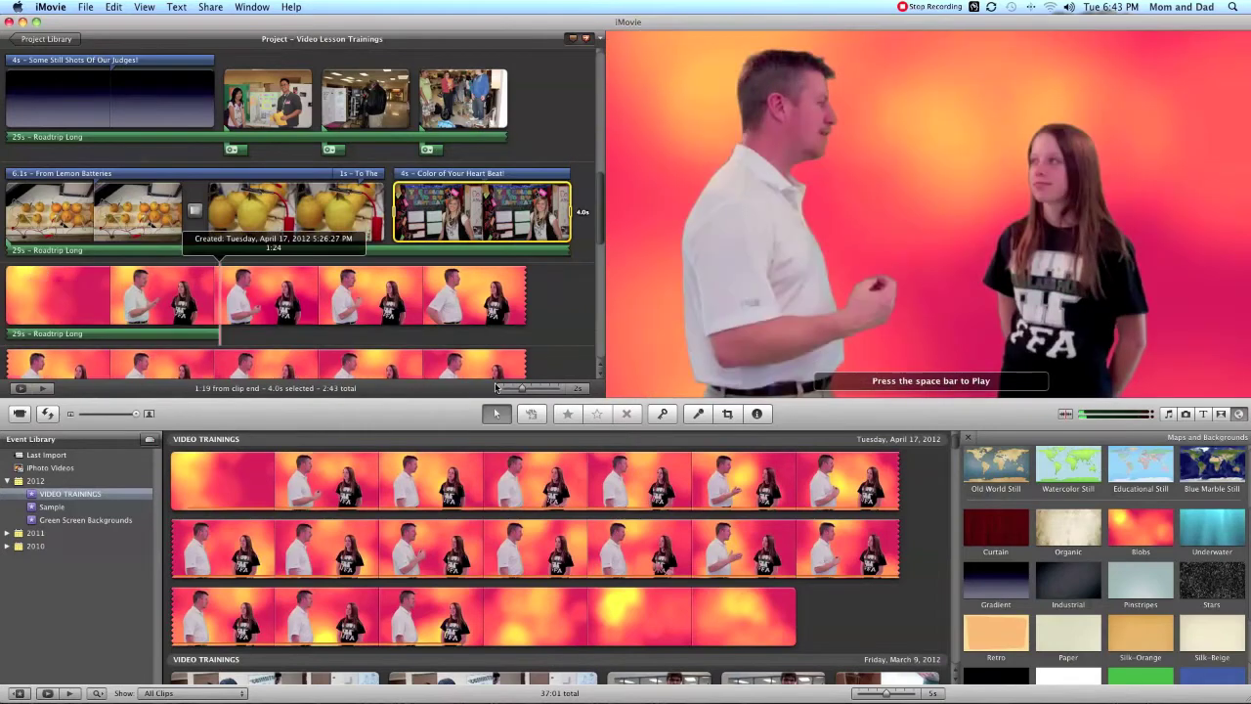
- Set the Roadtrip Long music to end under the start of the interview at 27.3 s and check its audio fade settings
scroll(522, 346, down, 2)
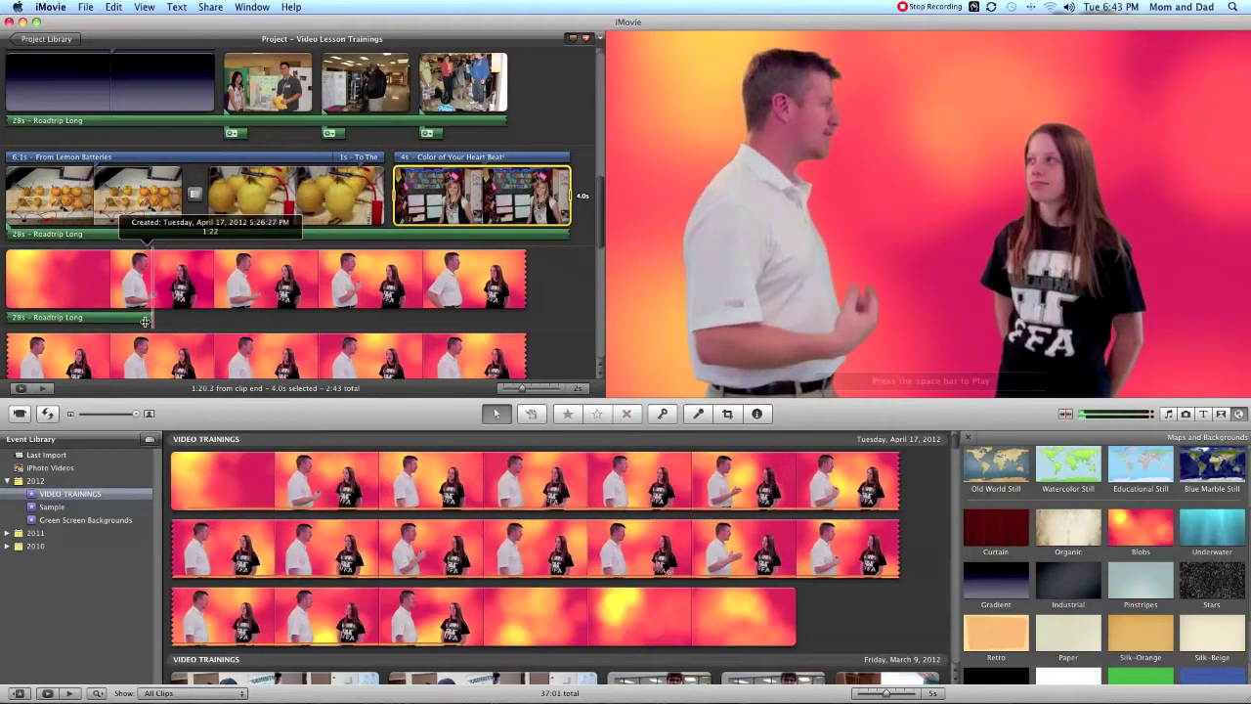
double_click(74, 318)
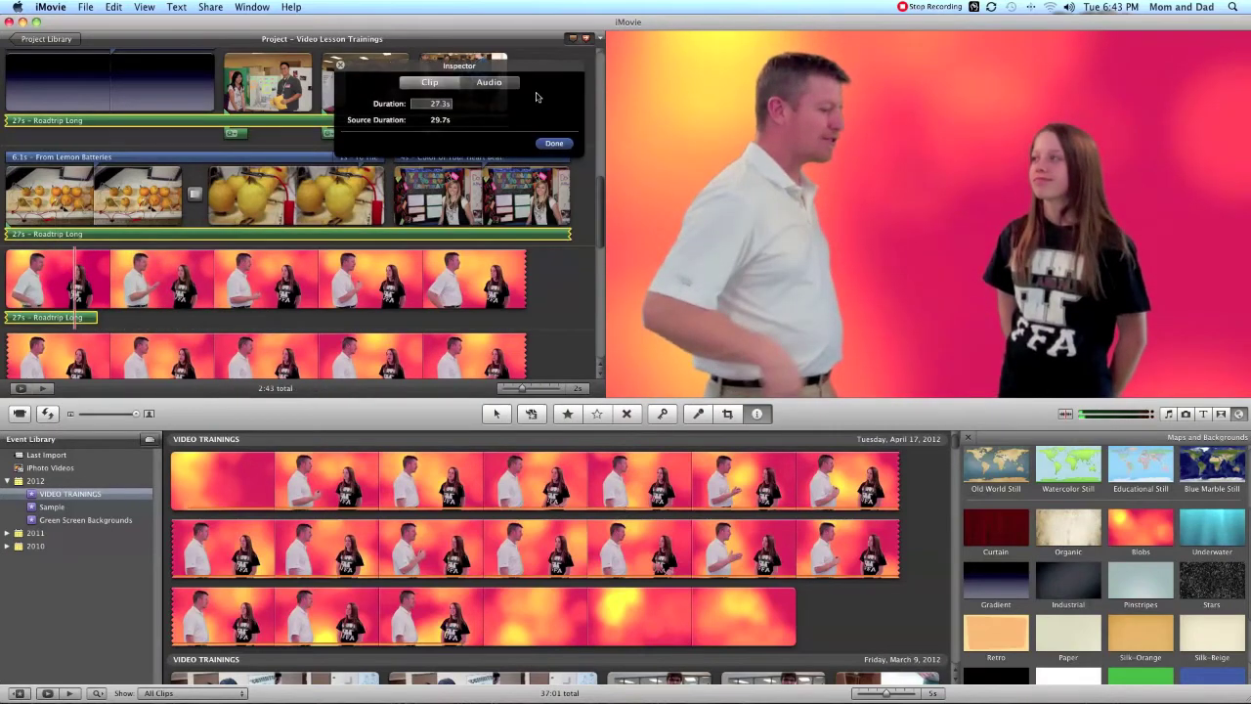
click(496, 86)
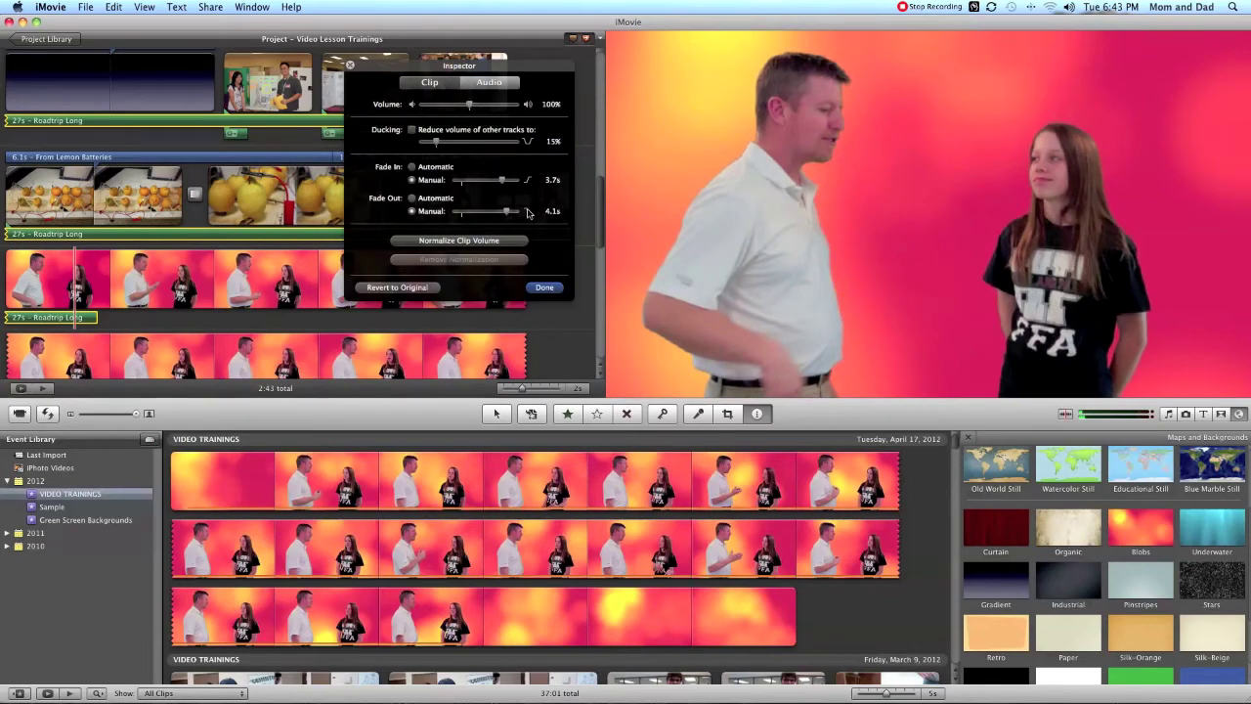
click(545, 289)
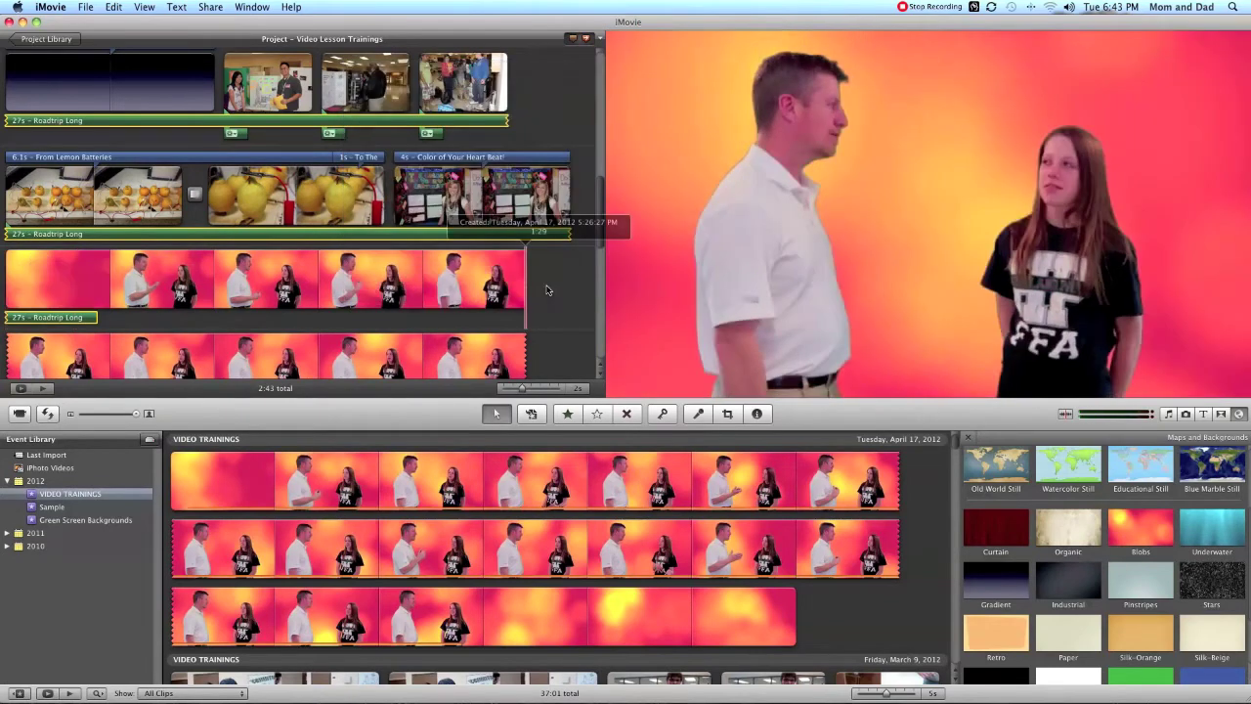
- Insert a Spin In transition between the Color of Your Heart Beat photo and the interview, and play it back
click(1221, 414)
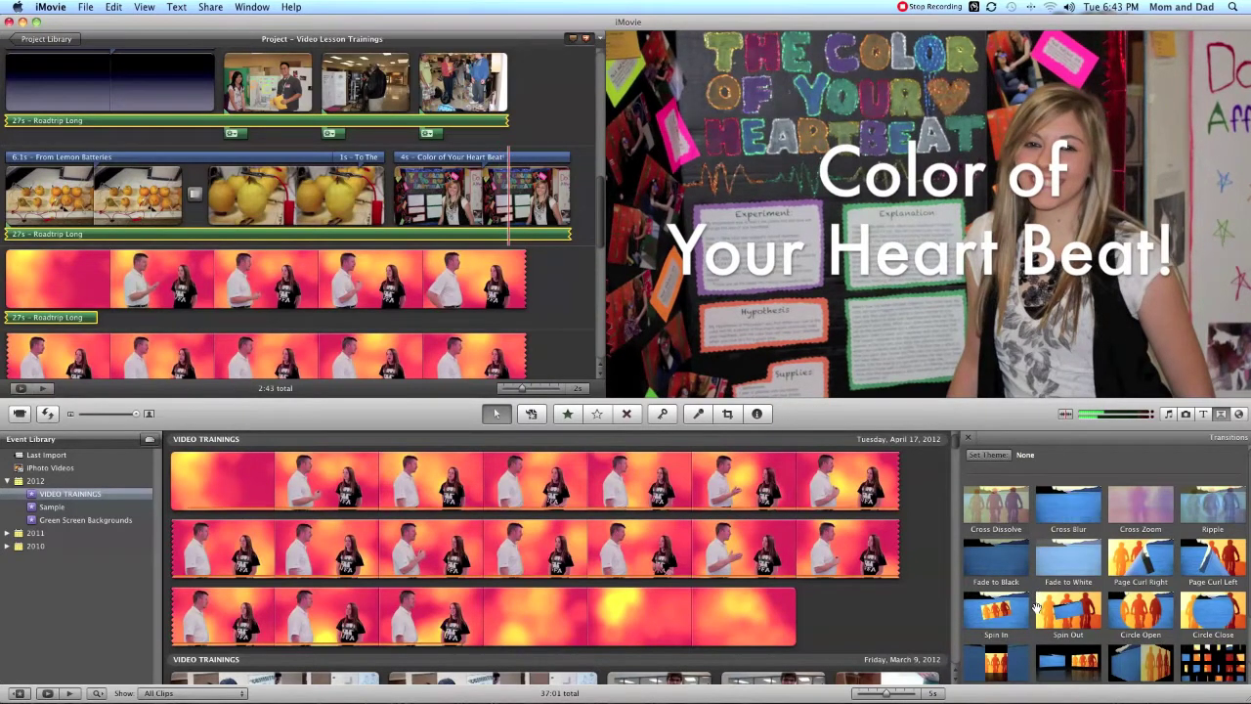
drag(1013, 612, 572, 189)
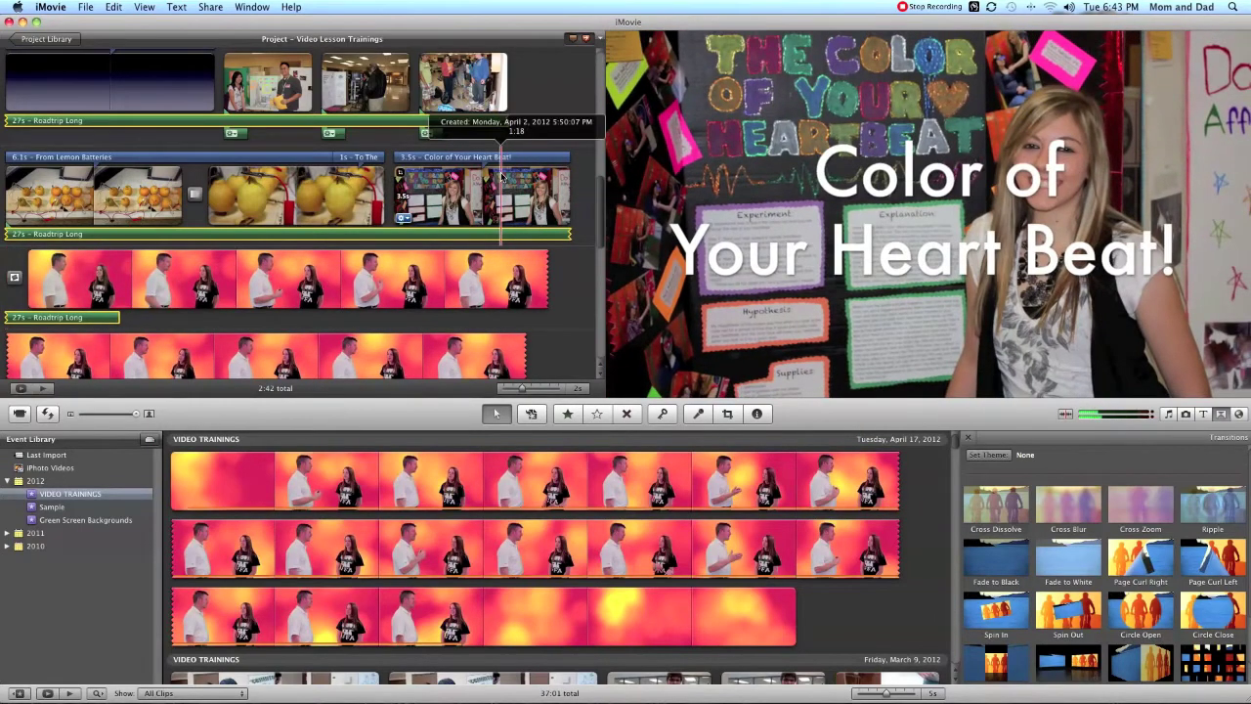
click(501, 177)
key(space)
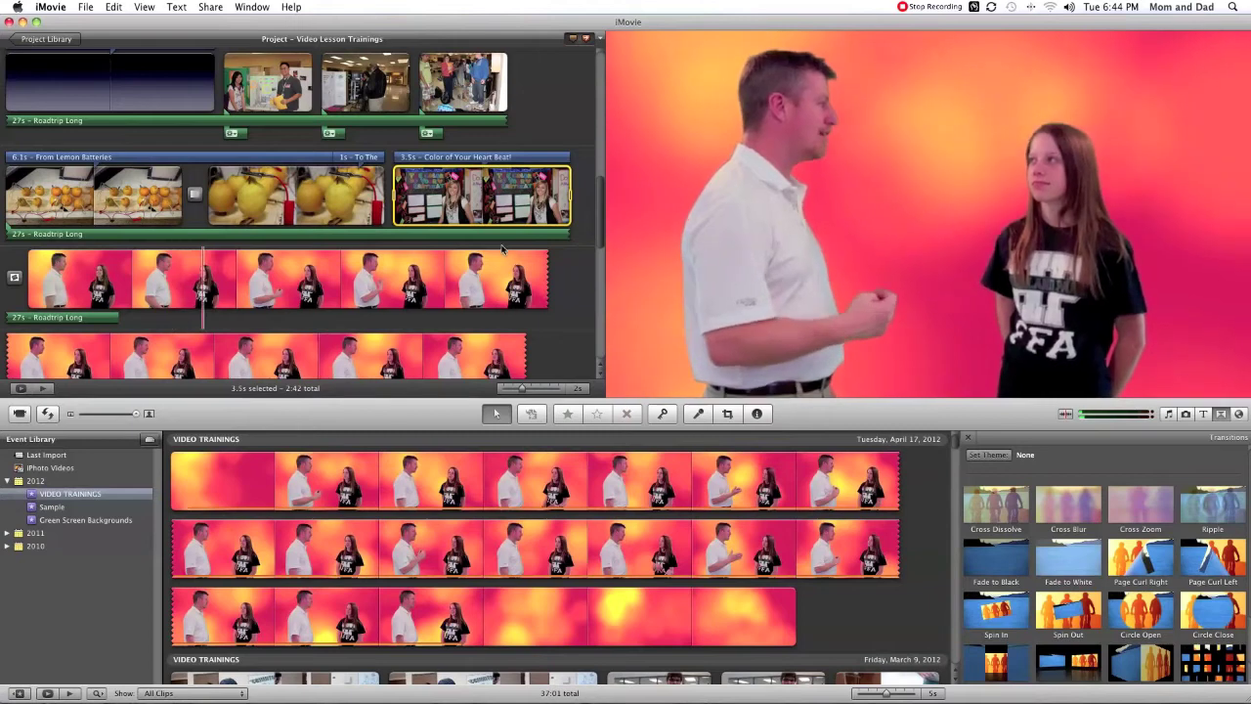
- Close the transitions browser and search the VIDEO TRAININGS event for footage of the interviewed student's project
scroll(502, 225, down, 2)
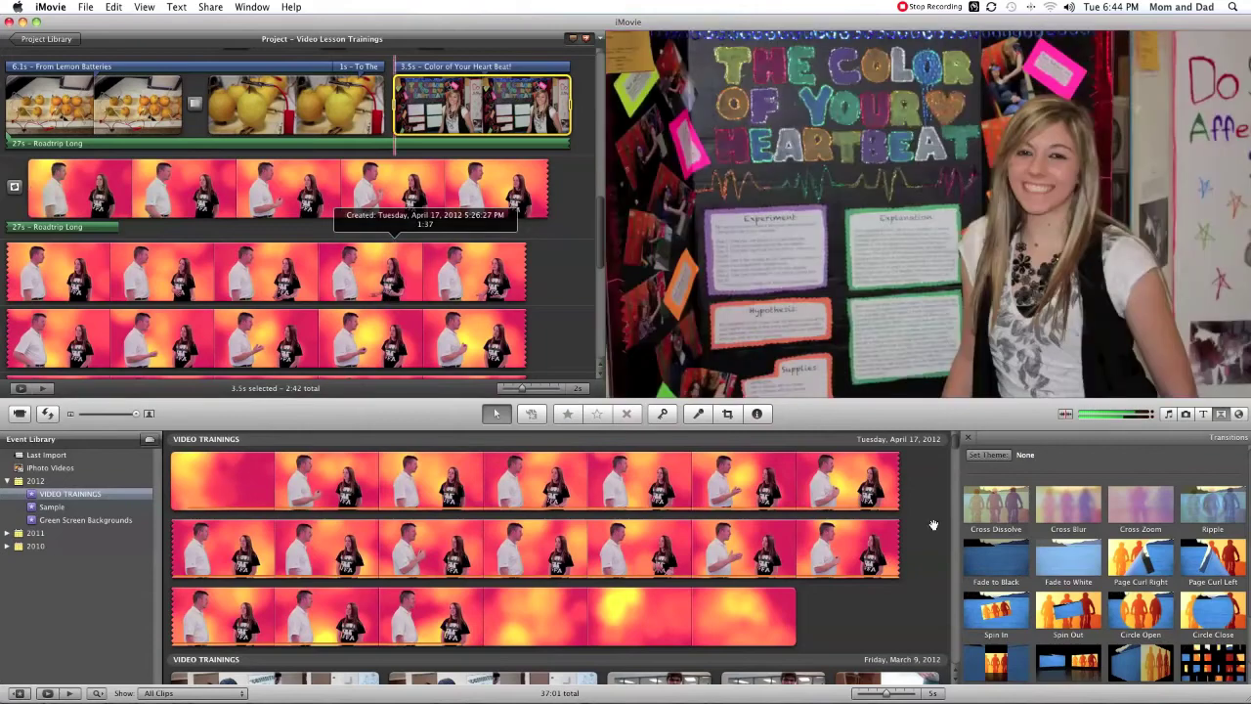
scroll(915, 517, down, 10)
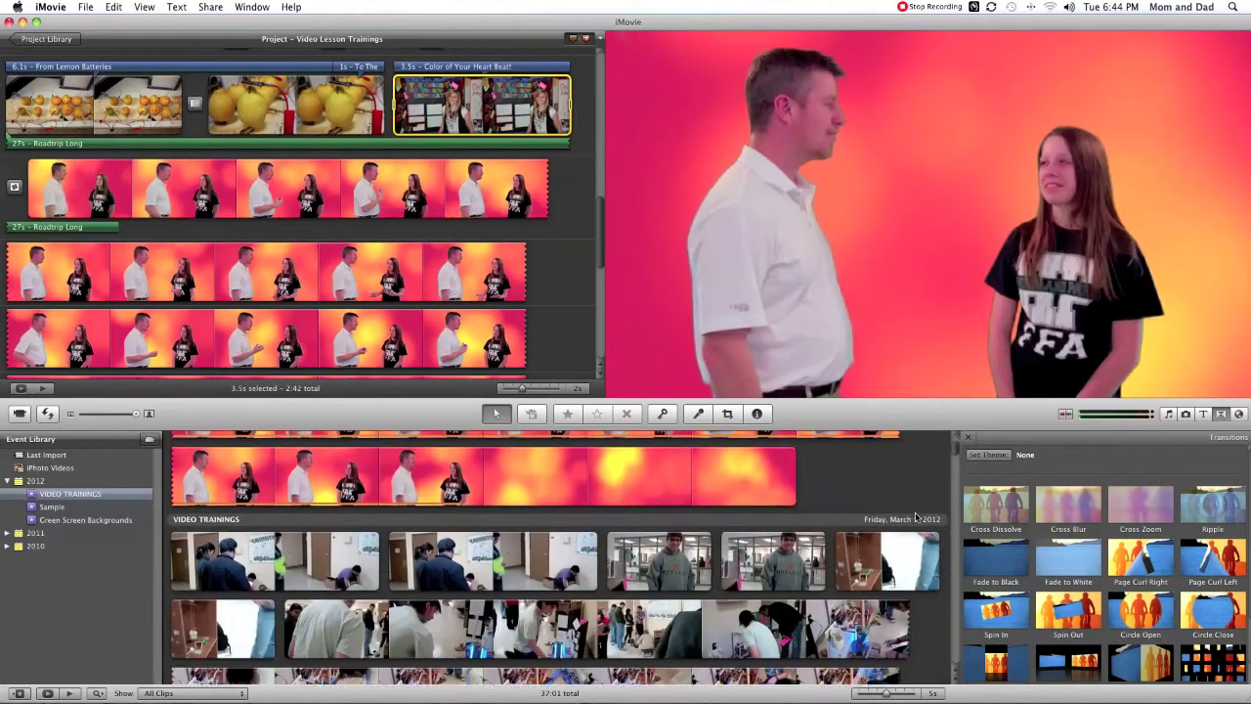
scroll(916, 517, down, 10)
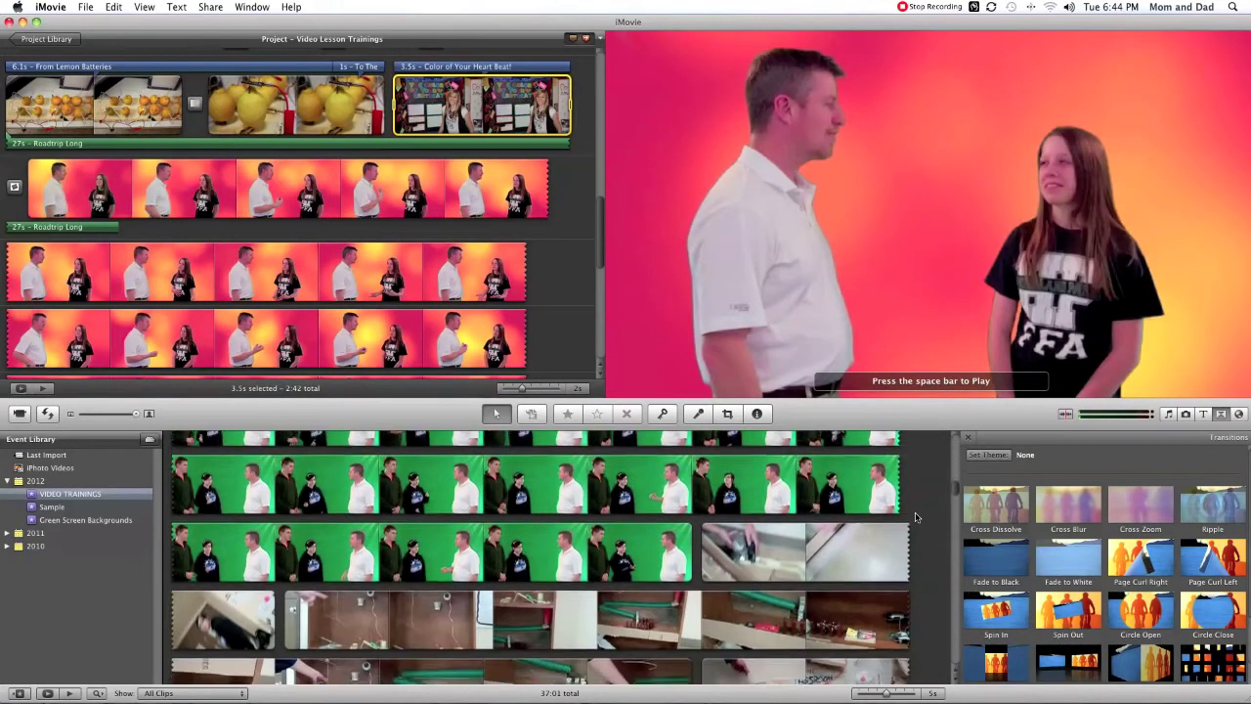
click(1221, 414)
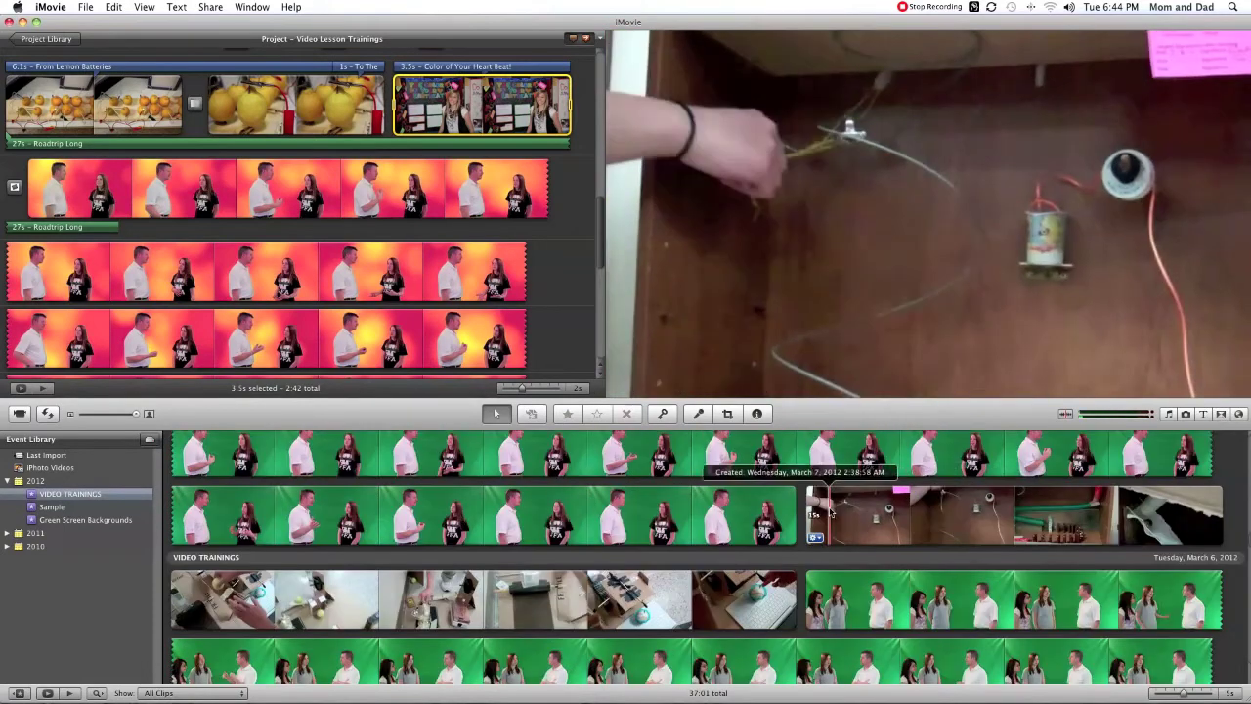
scroll(832, 511, down, 10)
scroll(831, 511, down, 10)
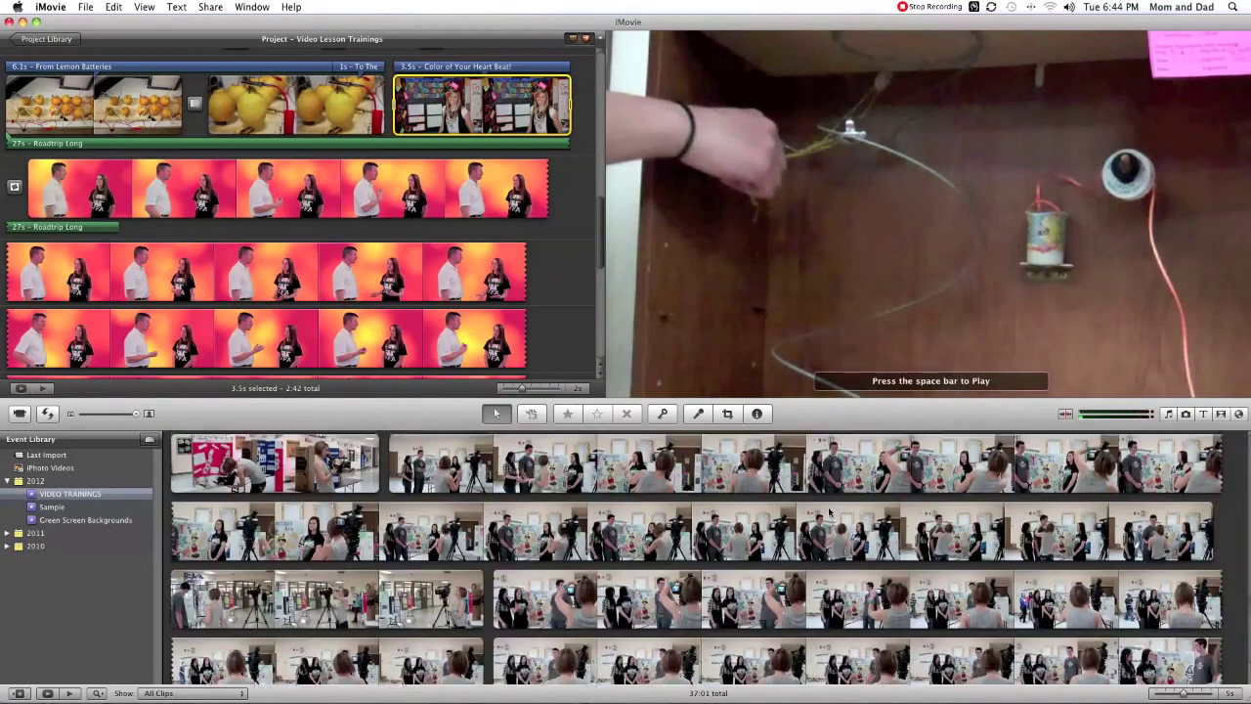
scroll(829, 511, down, 10)
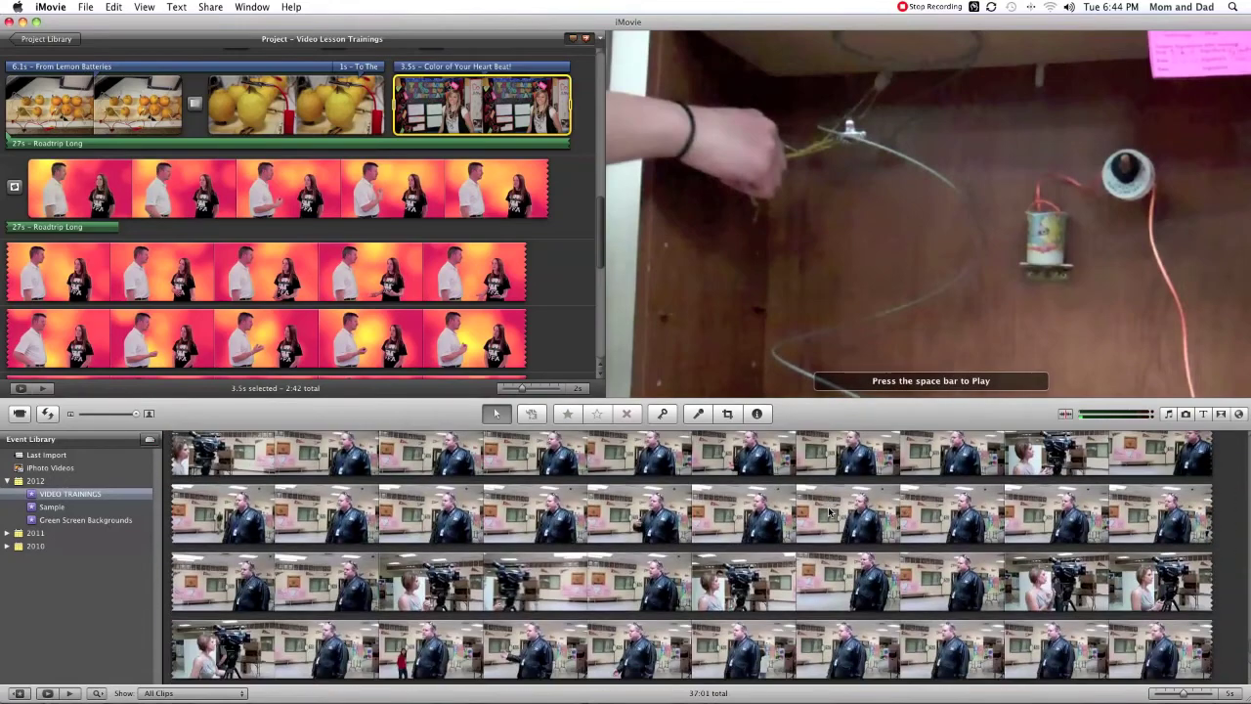
scroll(829, 510, down, 10)
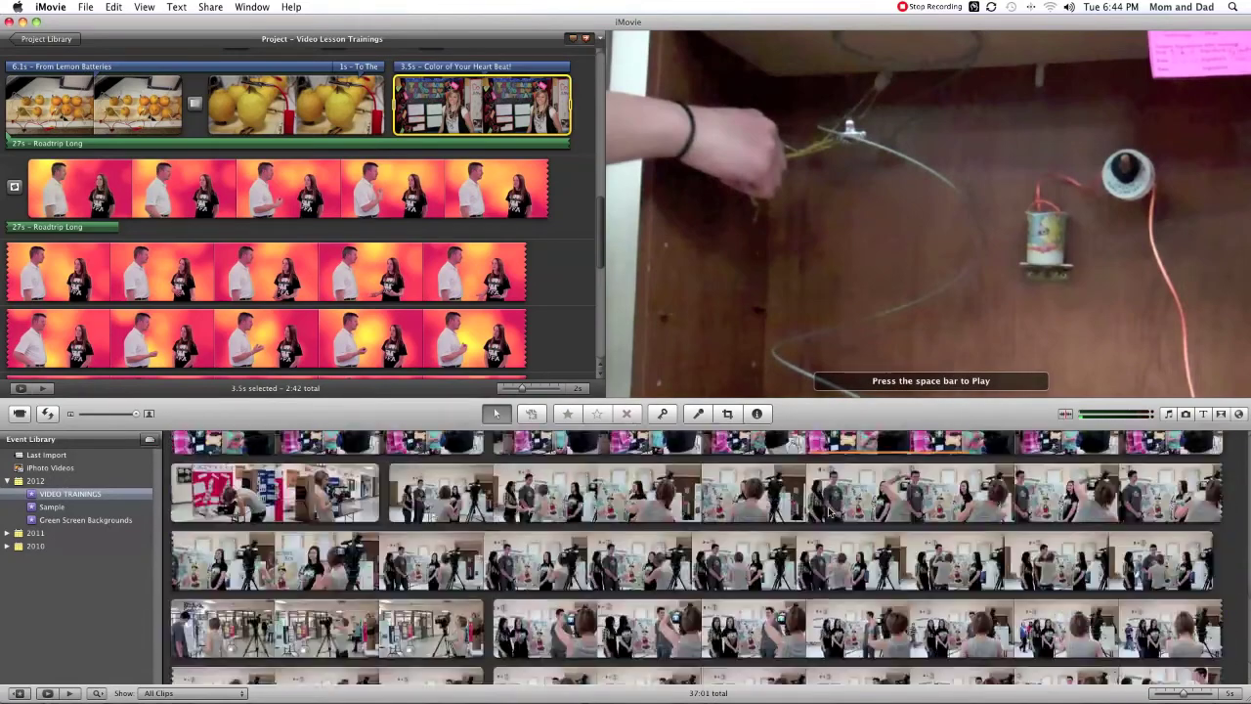
scroll(828, 510, up, 10)
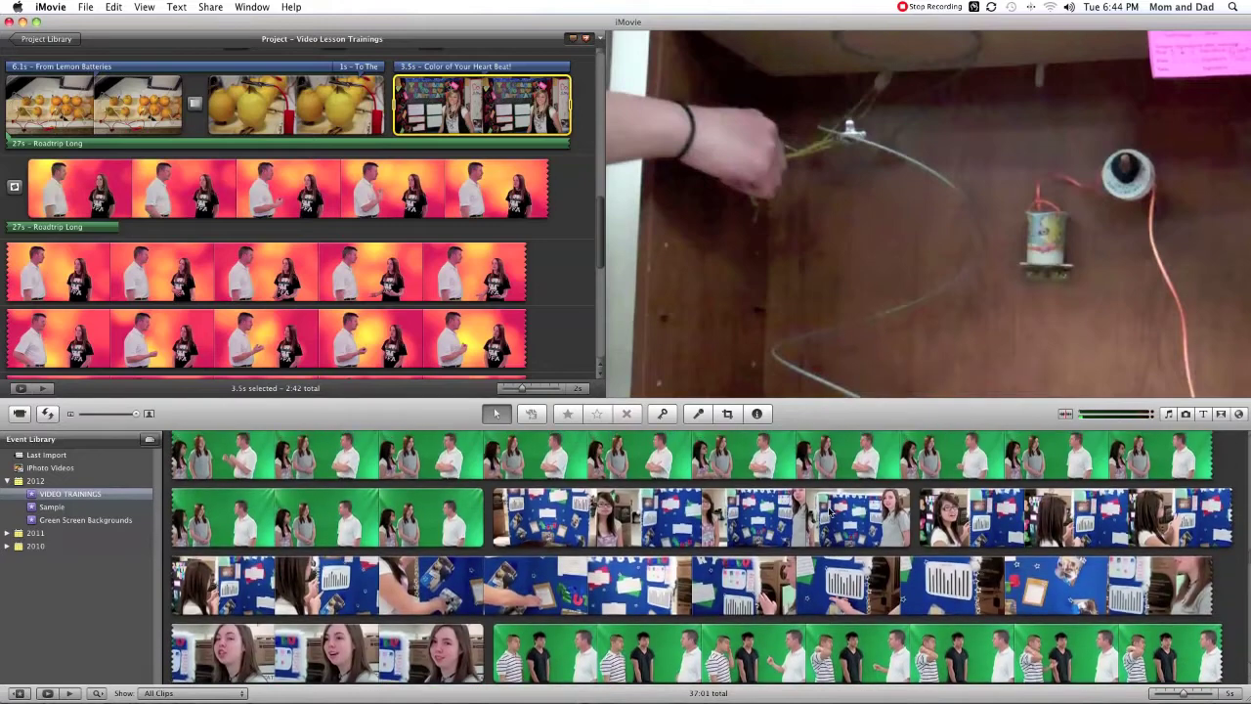
scroll(829, 510, up, 10)
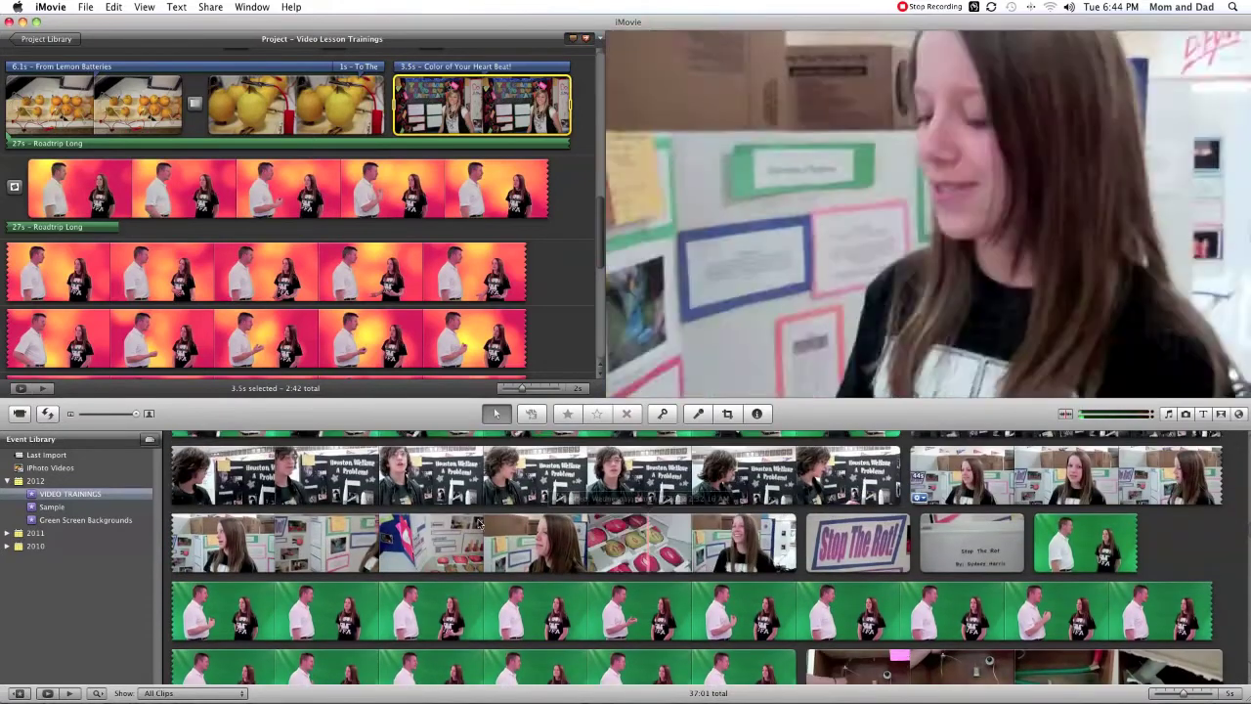
- Play the student's Stop The Rot display footage from near its start and clear the clip selection
click(955, 472)
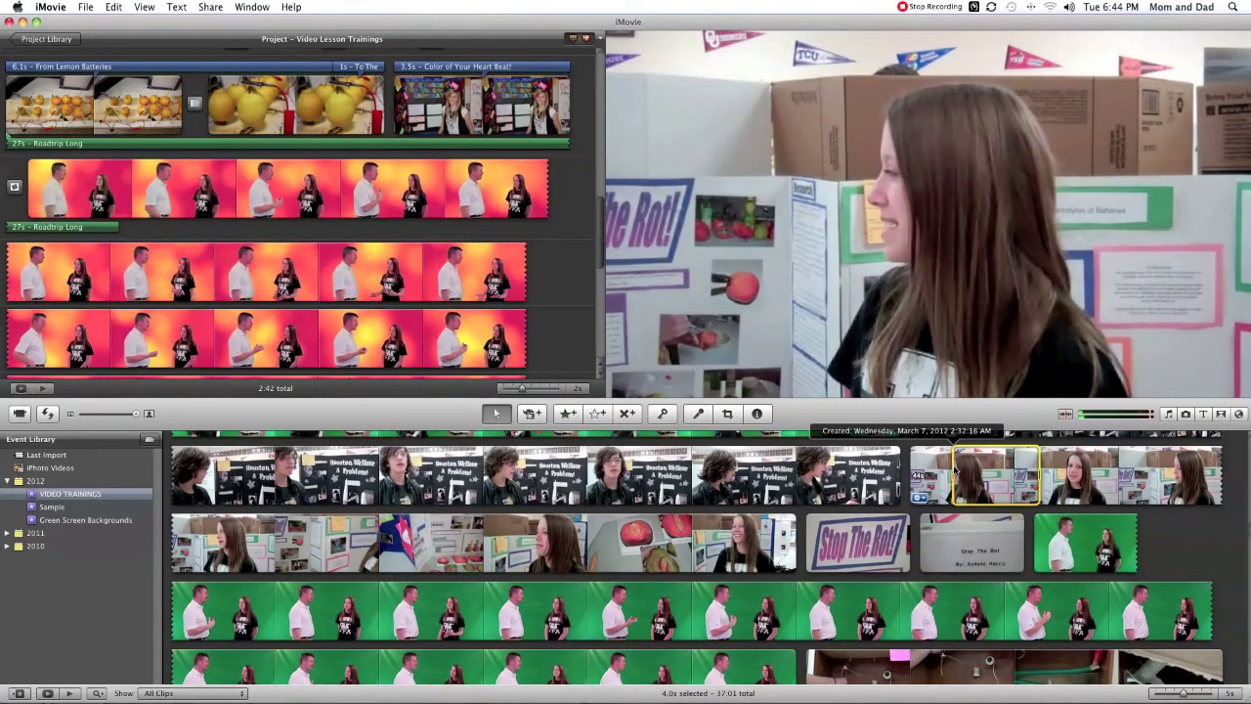
key(space)
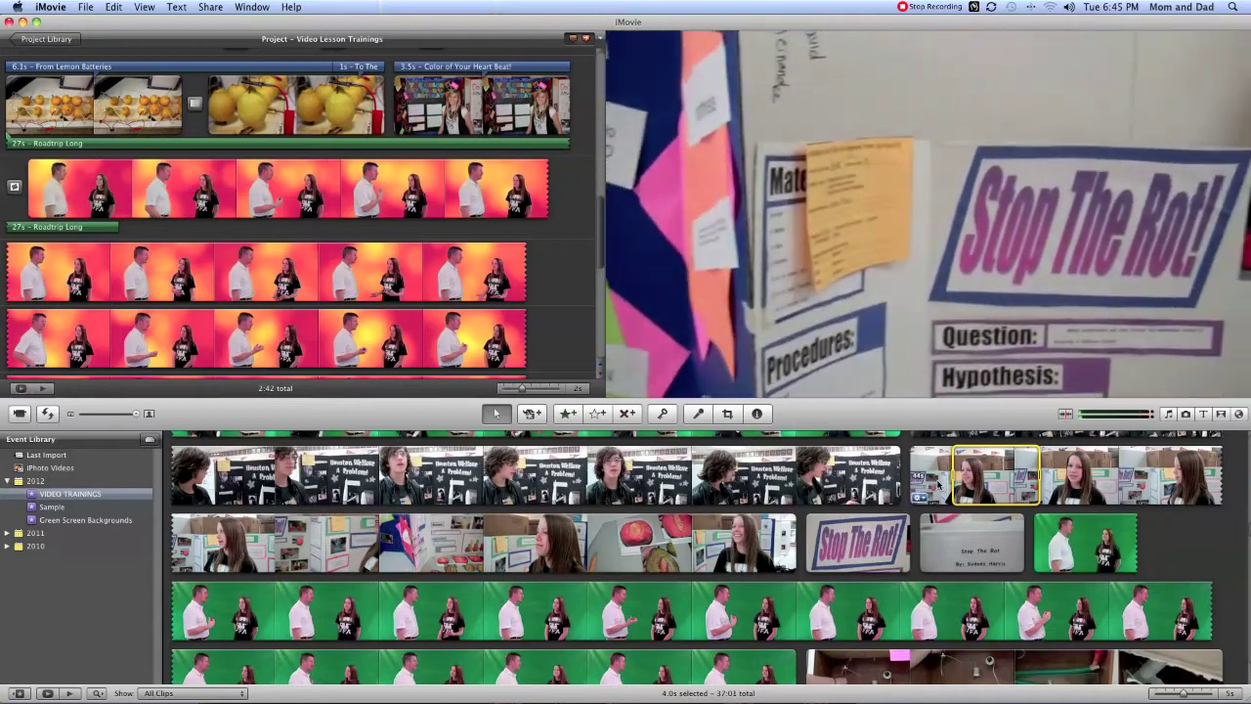
click(941, 483)
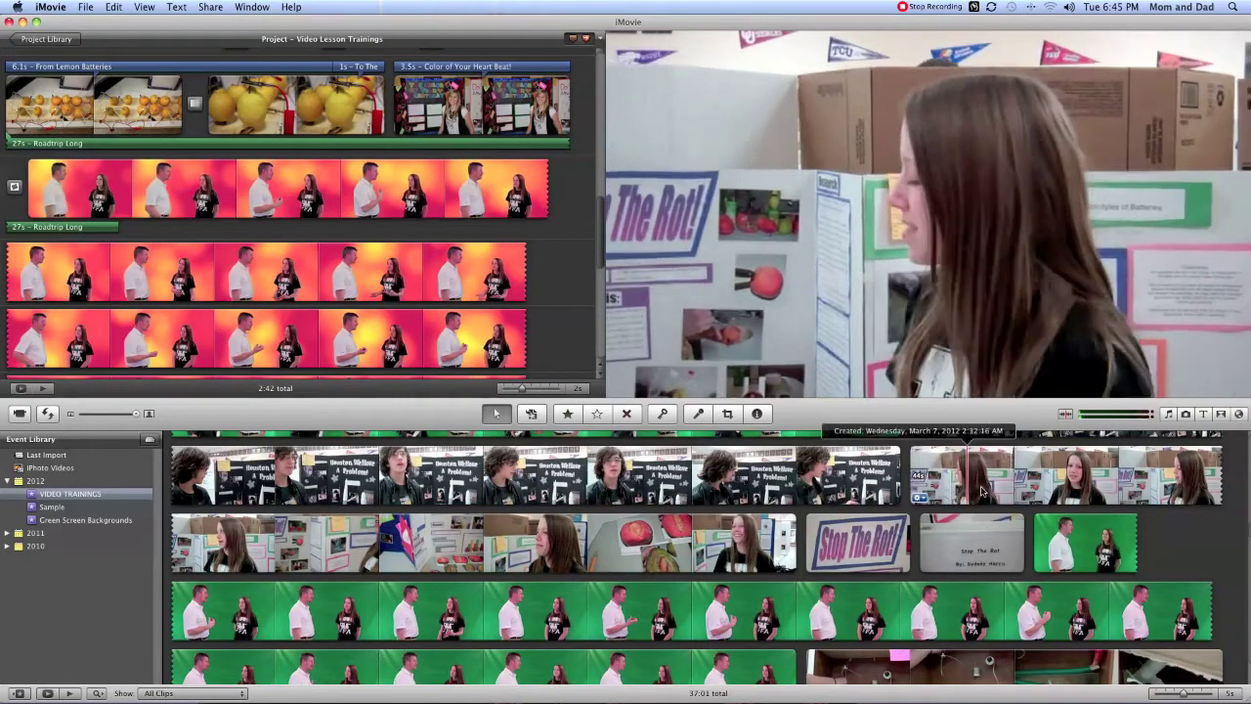
- Preview the student's display footage and add its first 8.6 s selection over the interview as a cutaway
key(space)
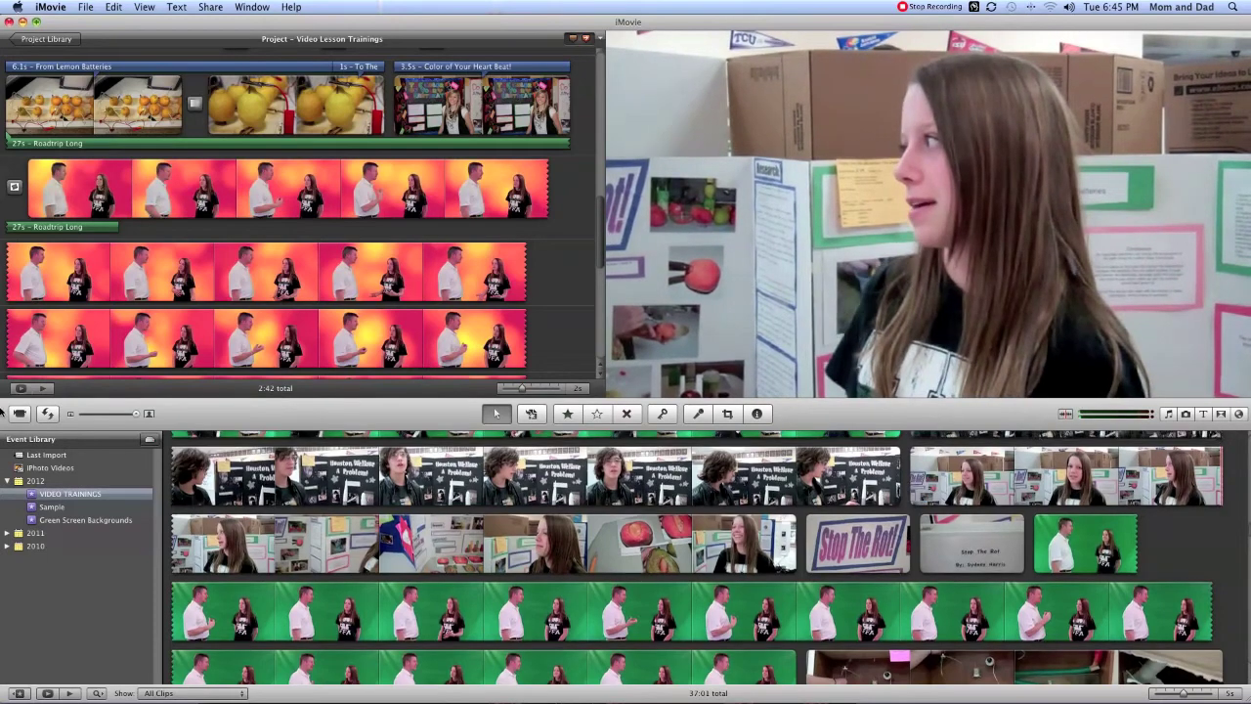
drag(193, 560, 376, 563)
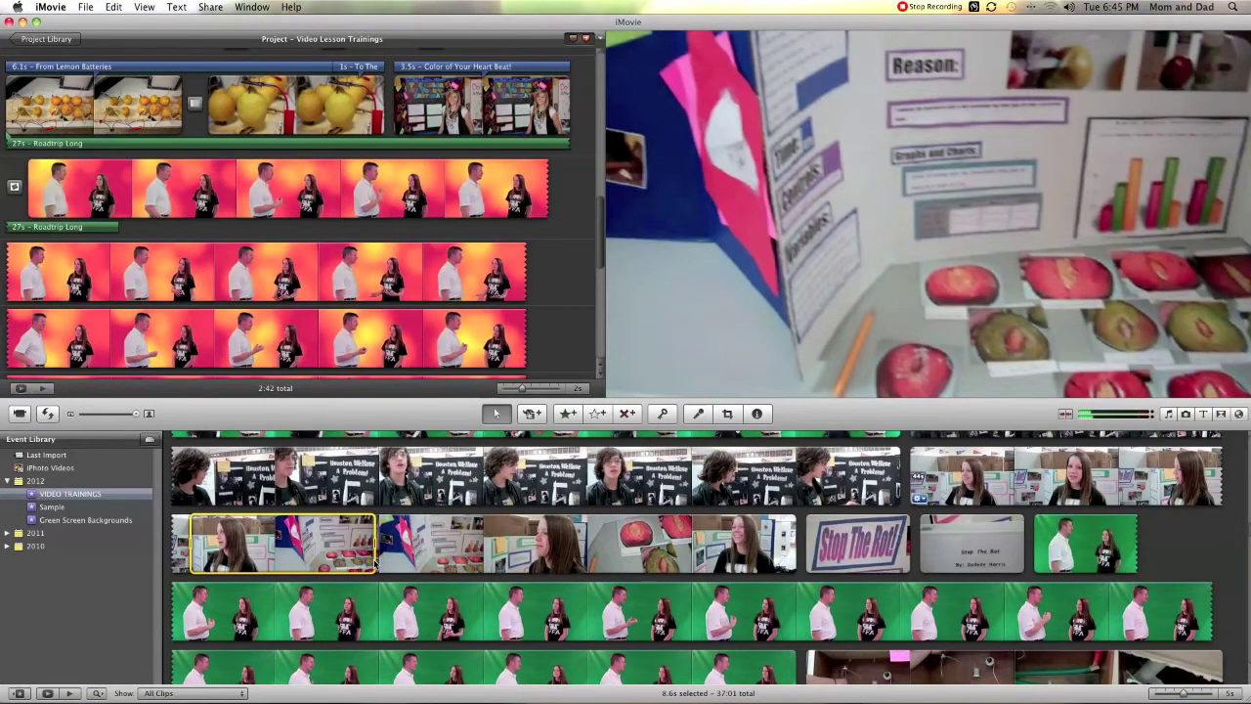
drag(369, 408, 505, 198)
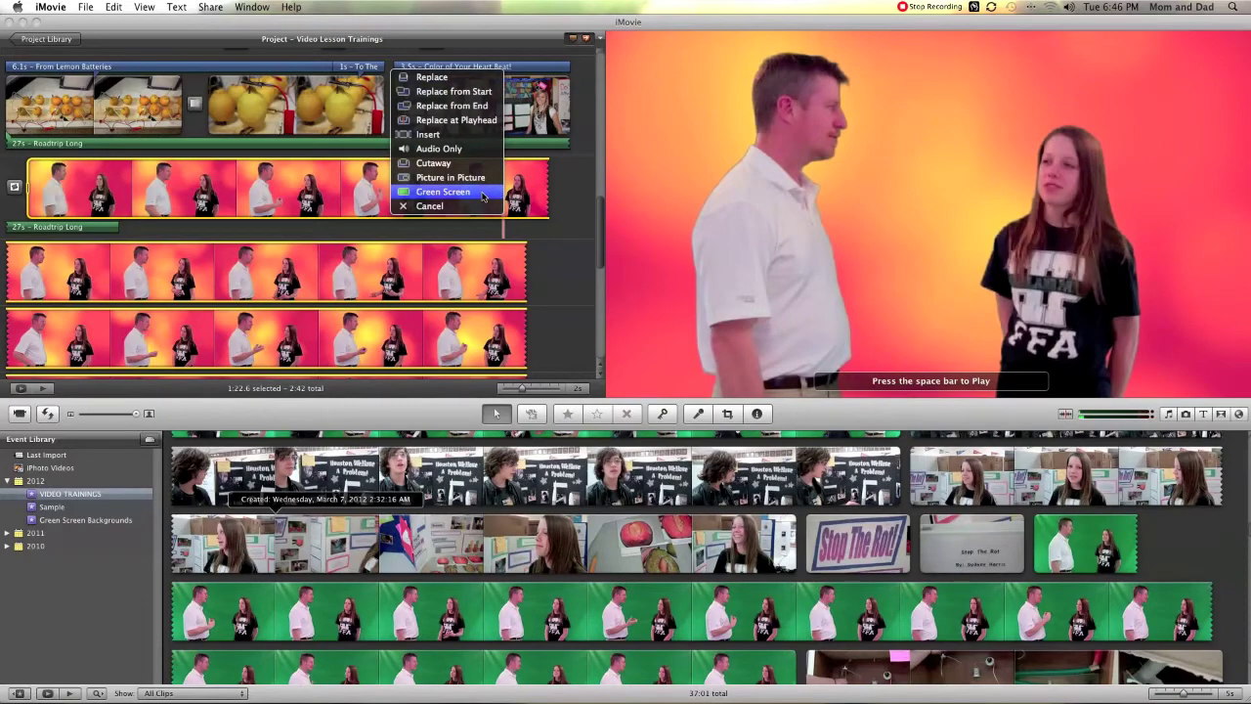
click(465, 162)
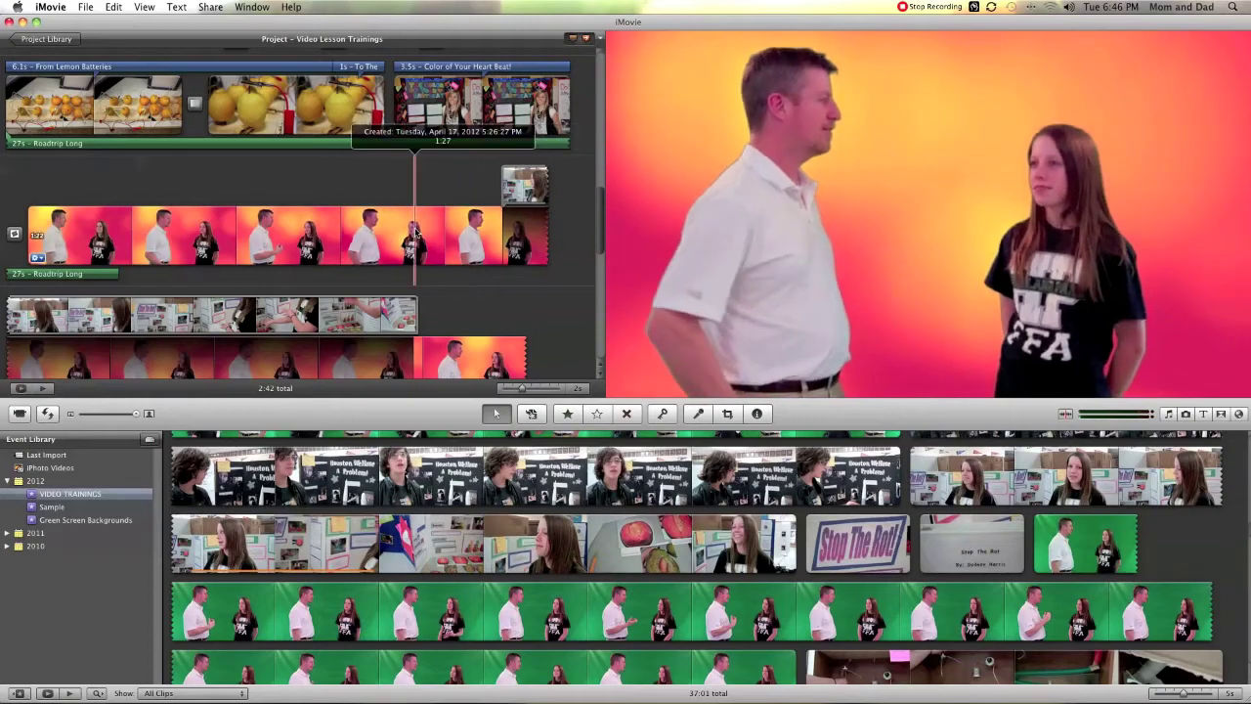
- Check the cutaway's clip and audio settings, and play back the interview through the cutaway
double_click(515, 185)
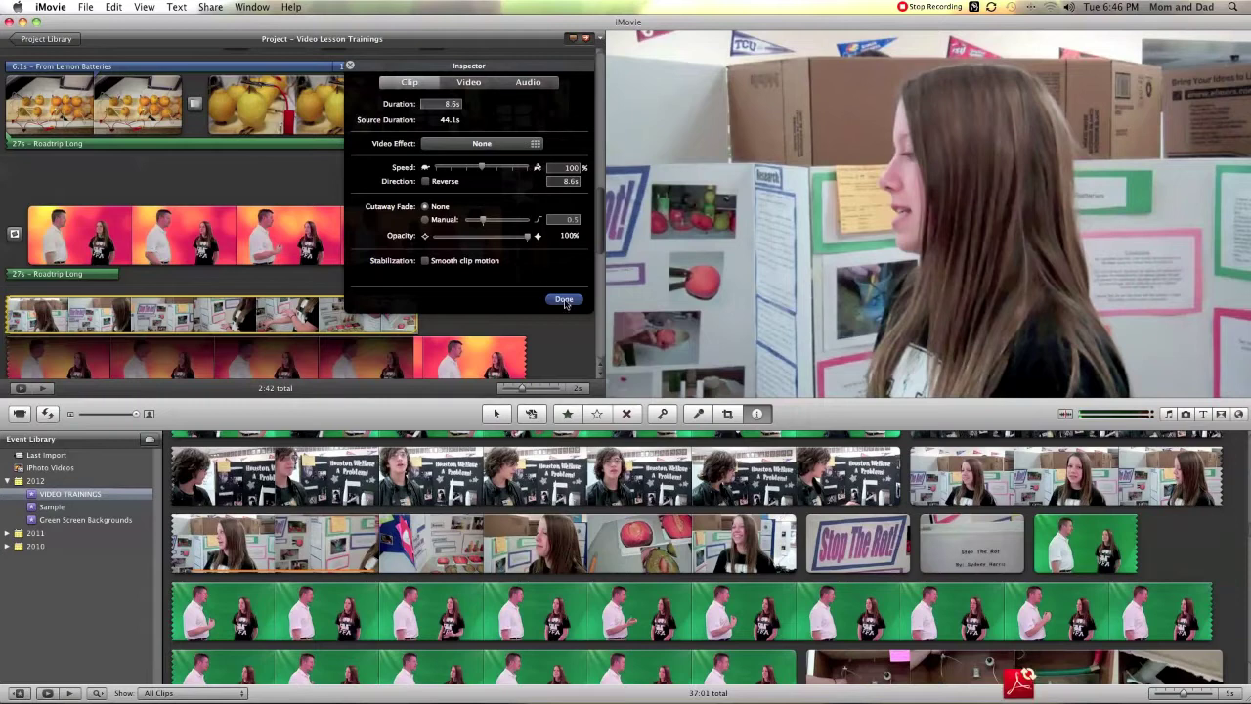
click(529, 84)
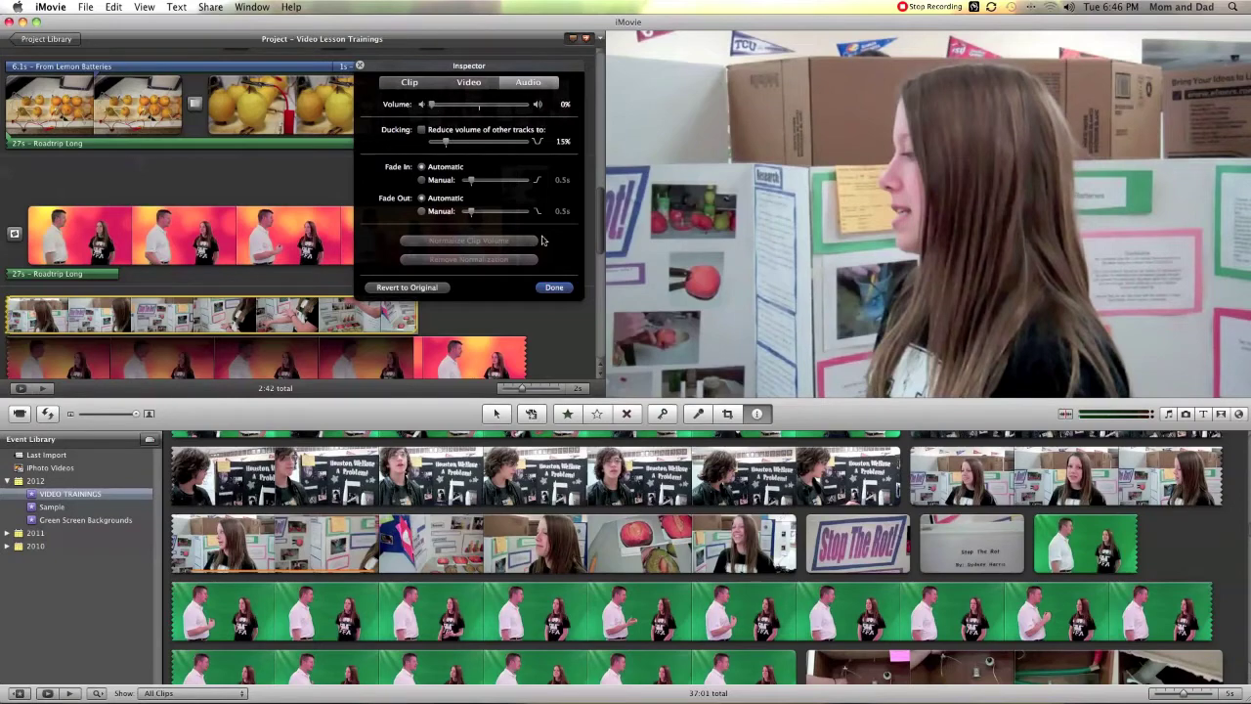
click(561, 291)
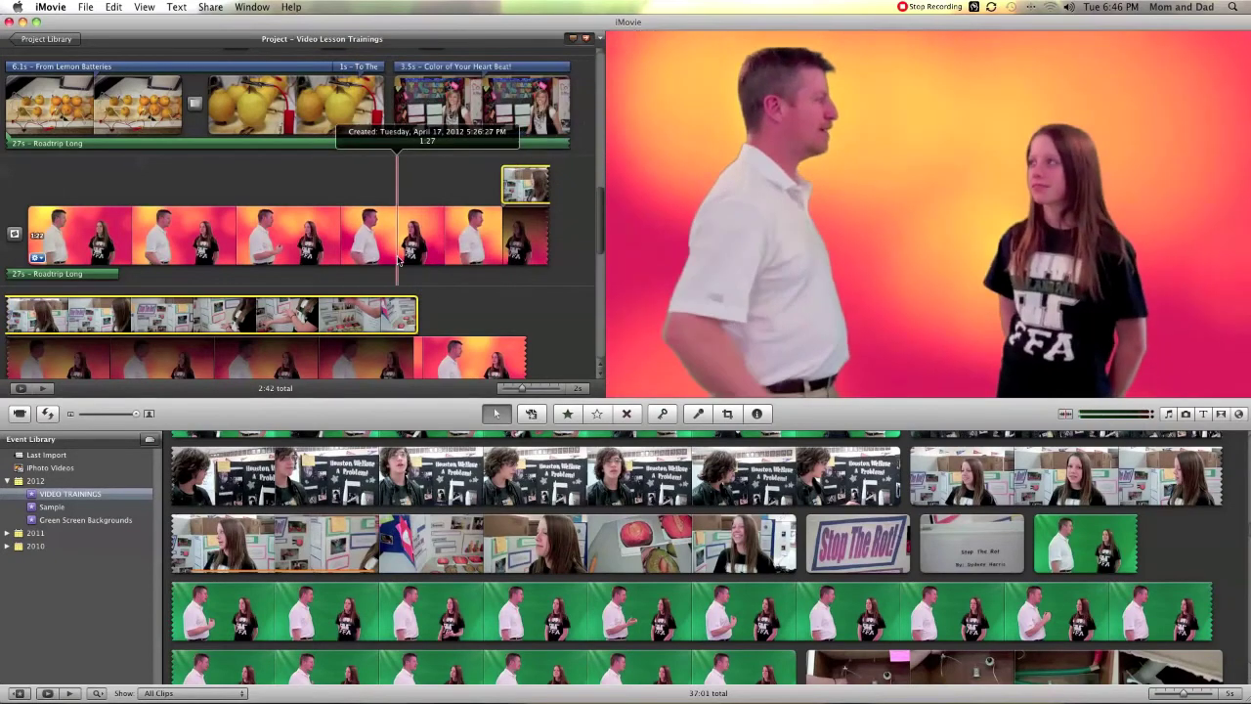
click(399, 259)
key(space)
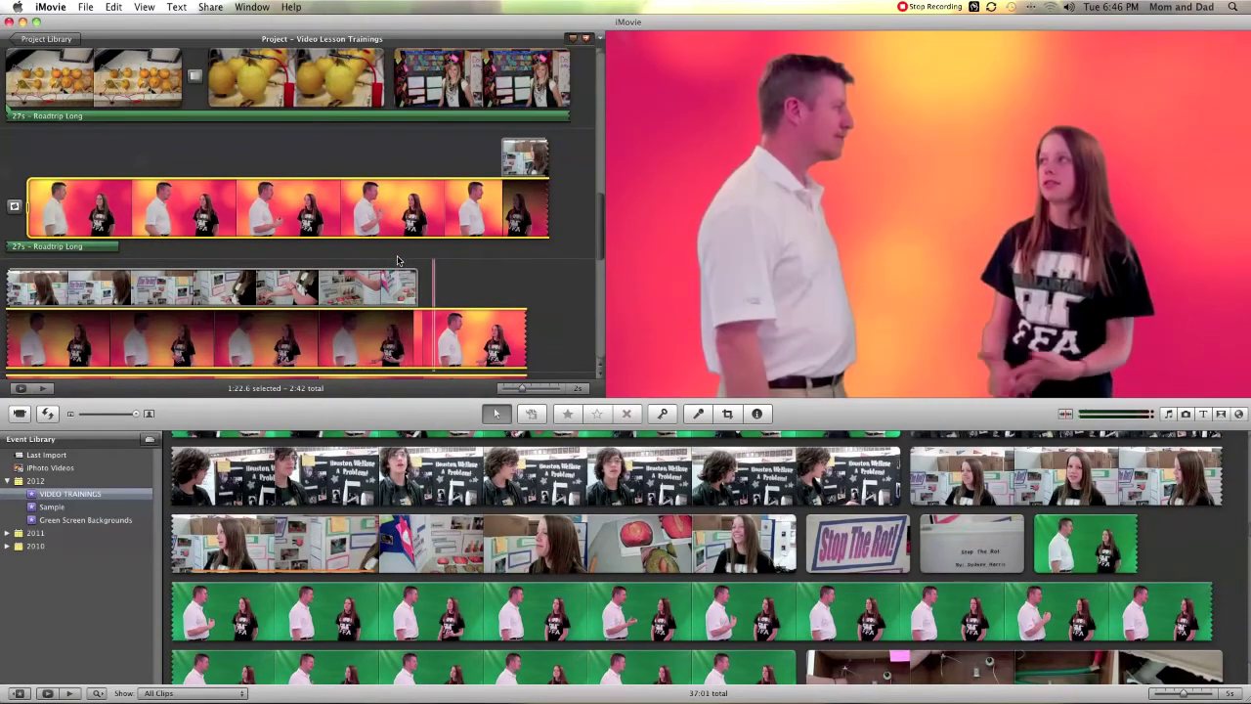
click(391, 287)
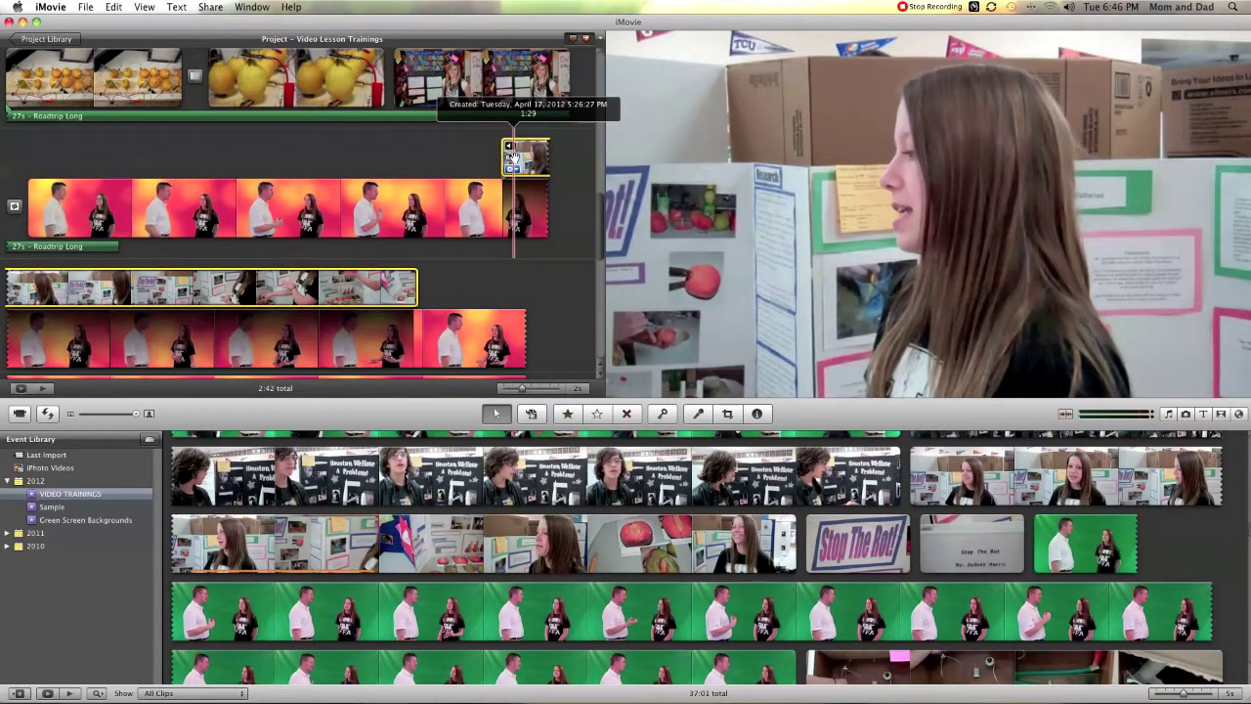
- Move the display footage cutaway later over the interview, starting near the second thumbnail of the interview's second row
mouse_move(550, 161)
mouse_down()
mouse_move(565, 164)
mouse_move(552, 166)
mouse_up()
drag(283, 285, 288, 284)
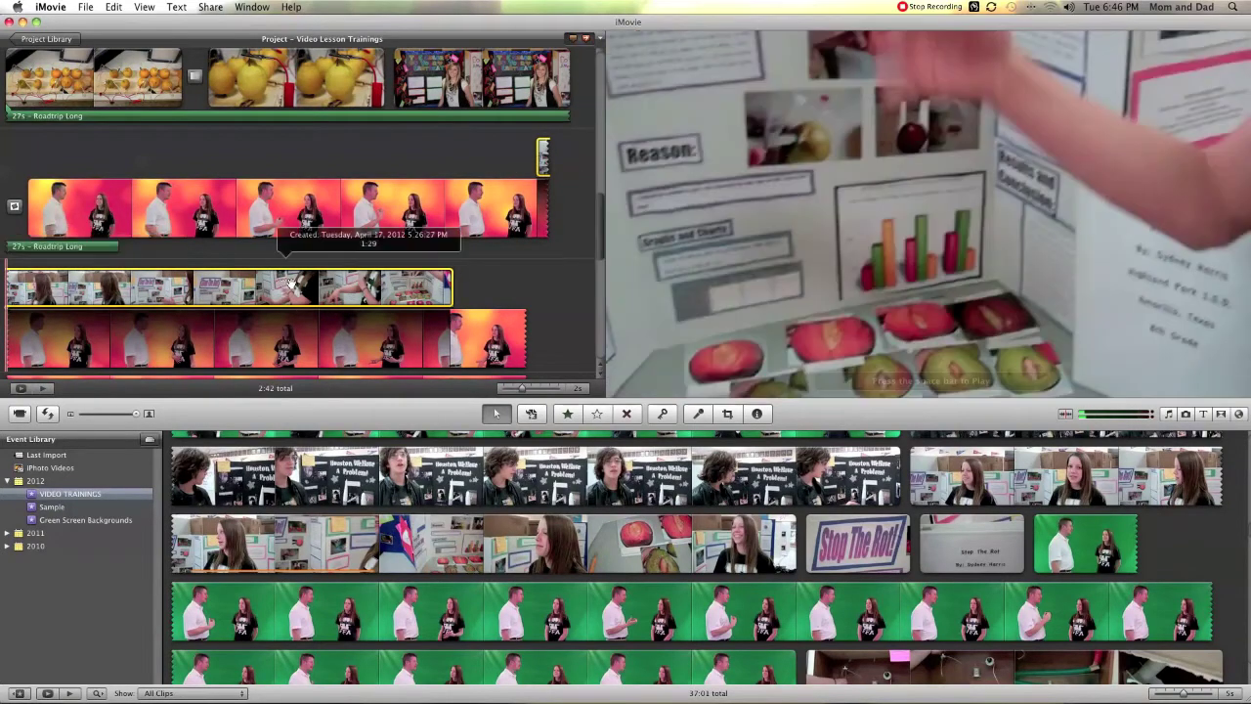
drag(359, 277, 386, 241)
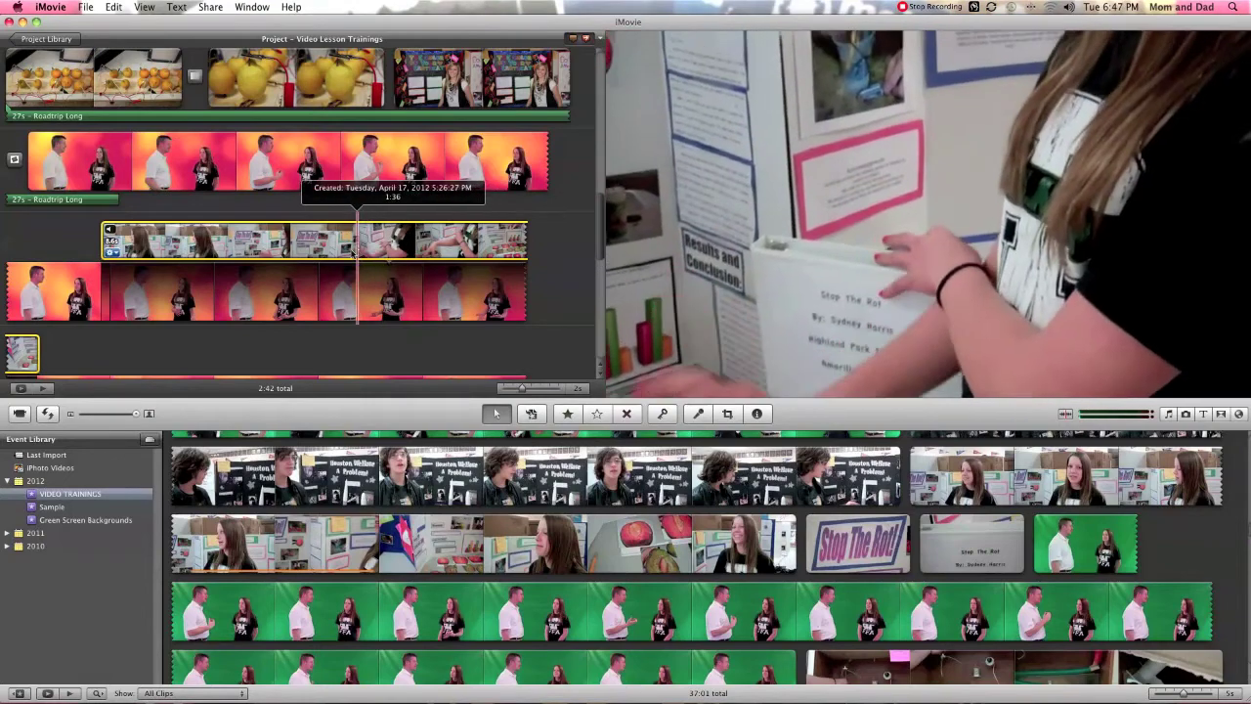
- Set a manual cutaway fade of 1.7 s on the display footage cutaway and play the result from just before it
double_click(172, 247)
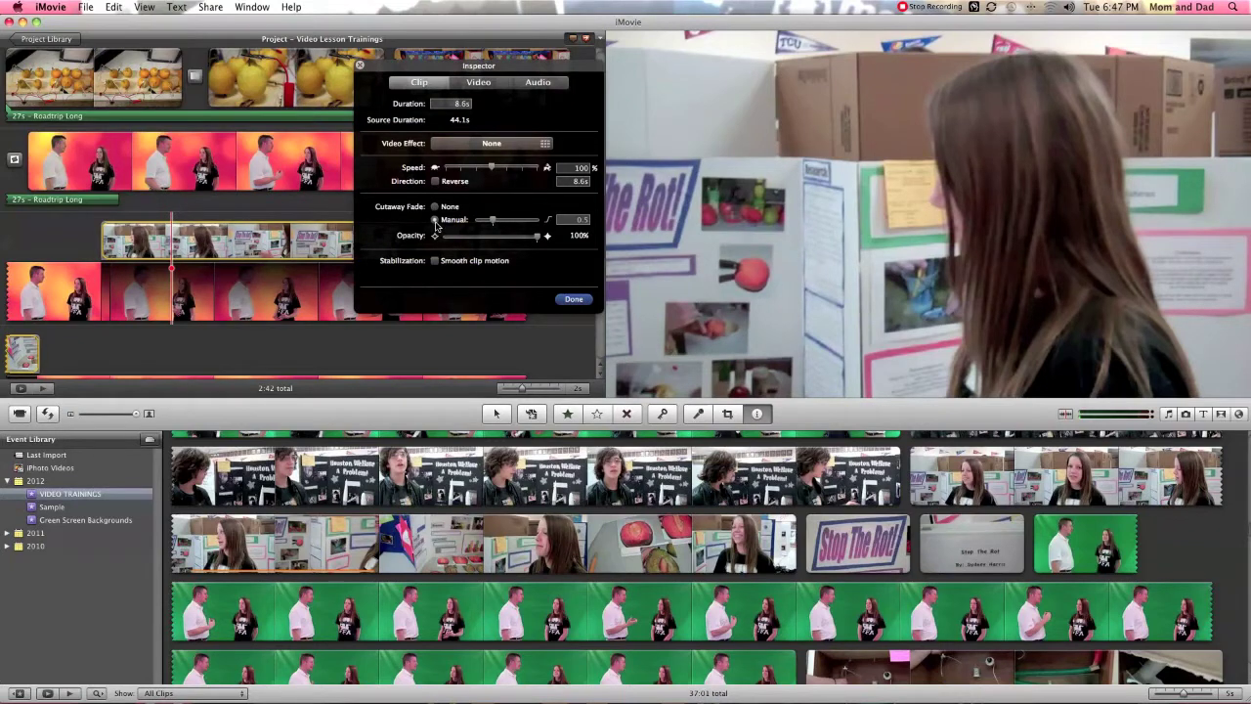
click(527, 224)
drag(531, 224, 532, 224)
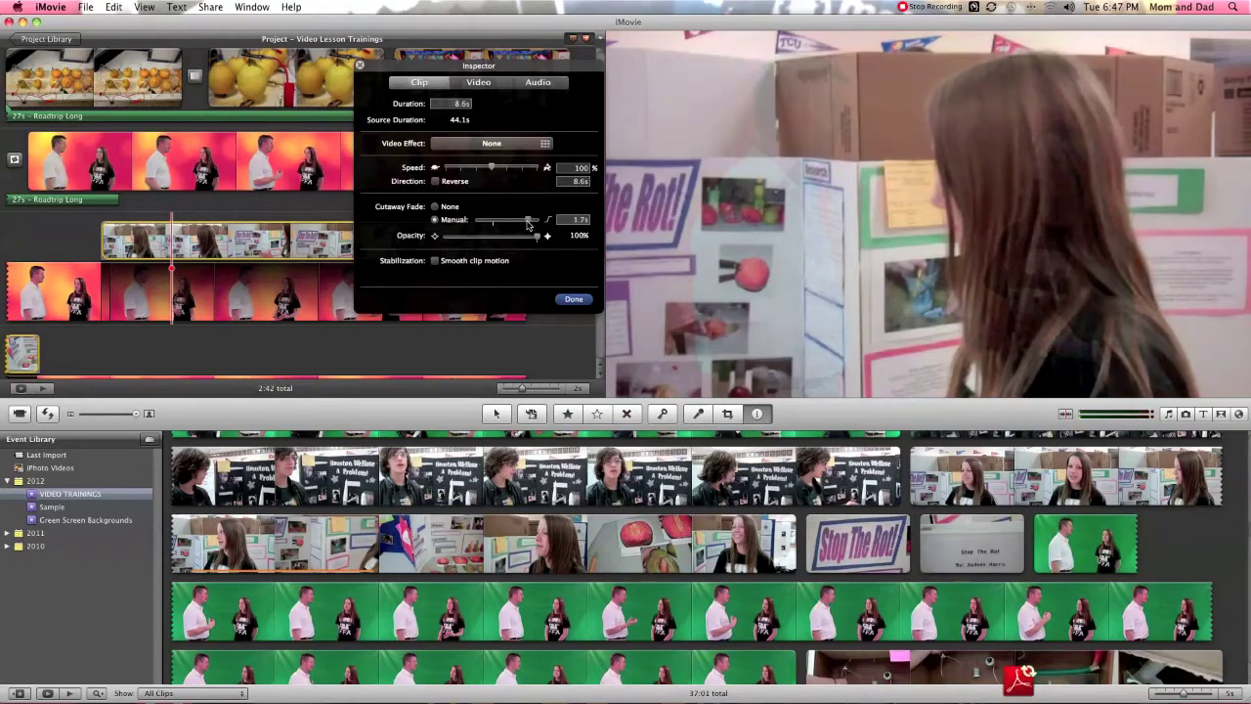
click(573, 300)
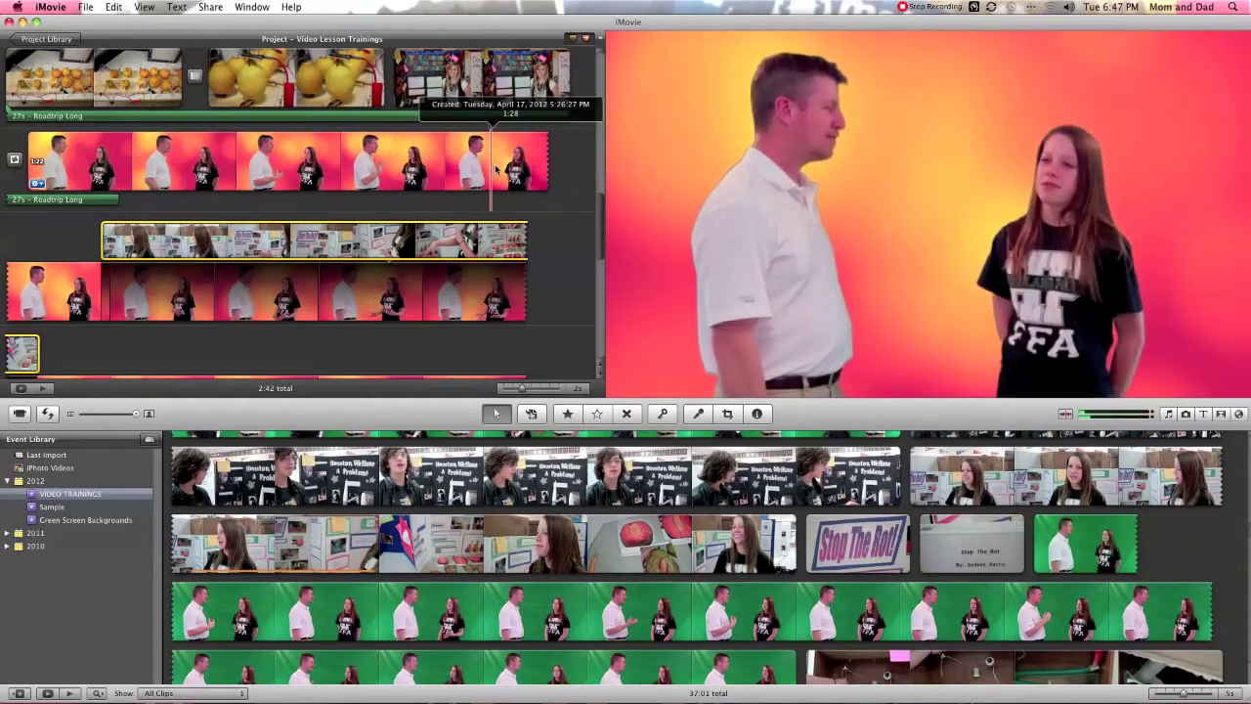
click(495, 171)
key(space)
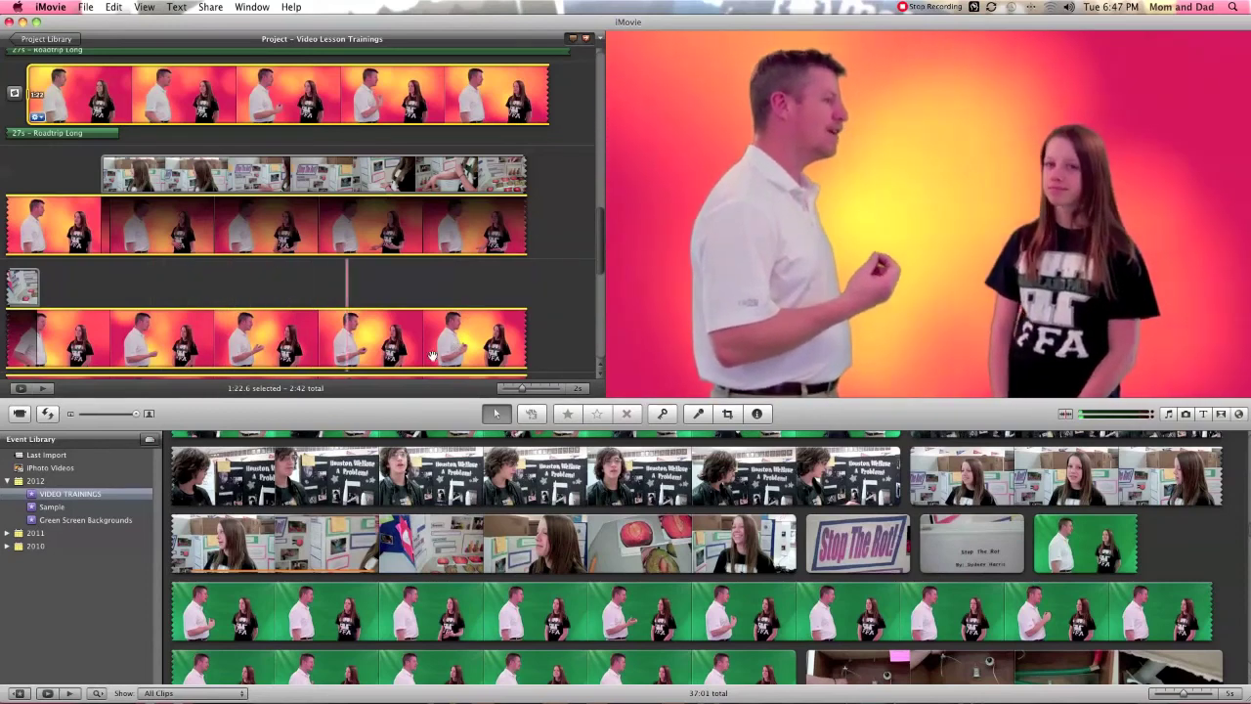
- Review the rest of the interview, split it at about 1:59, and delete the part after the split
click(332, 344)
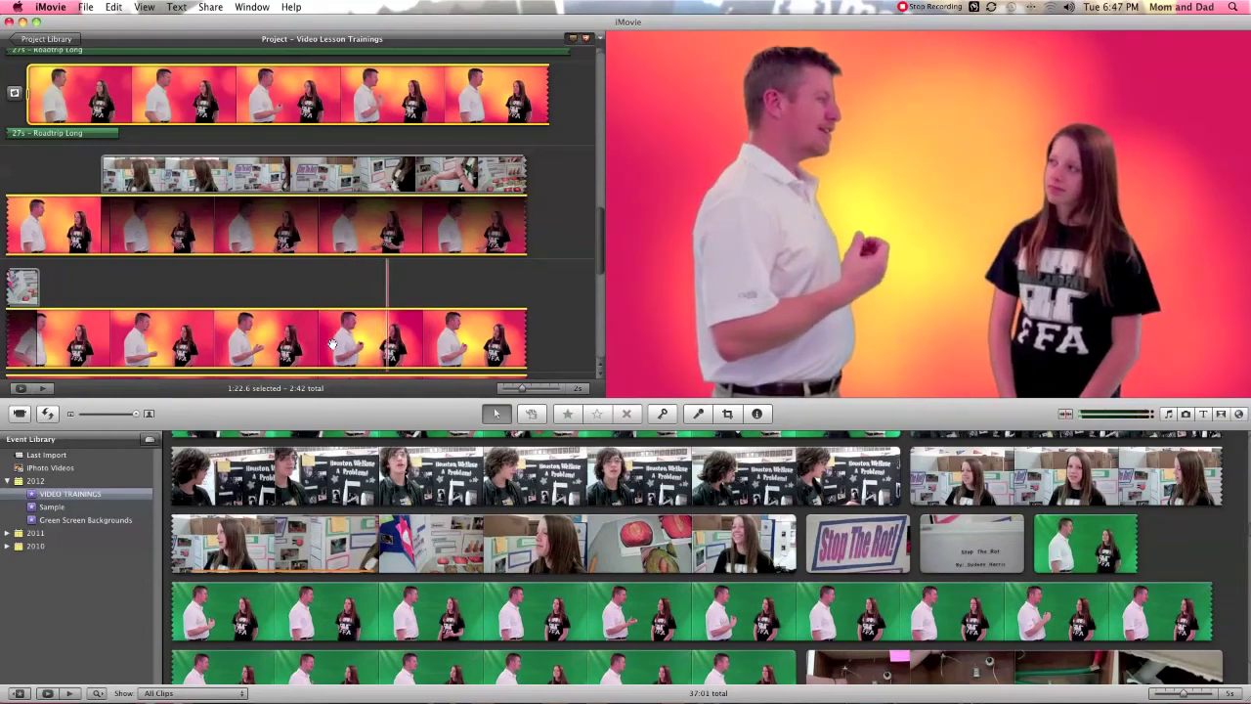
scroll(333, 344, down, 5)
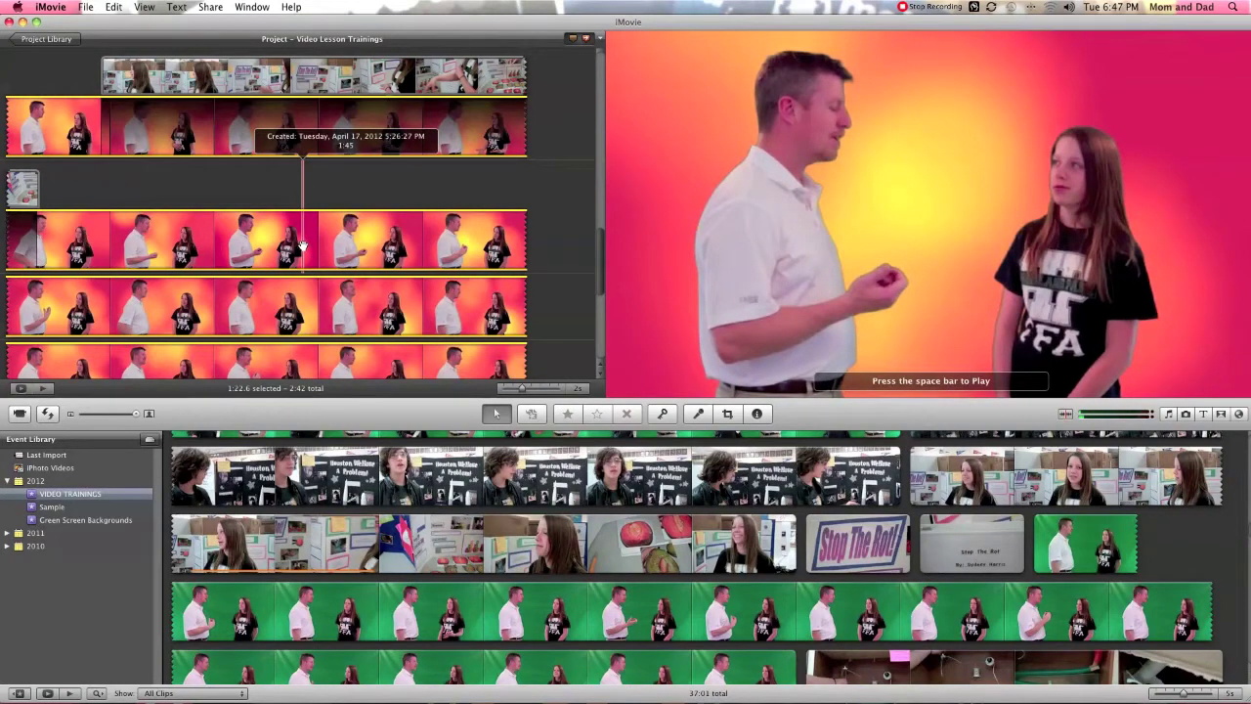
key(space)
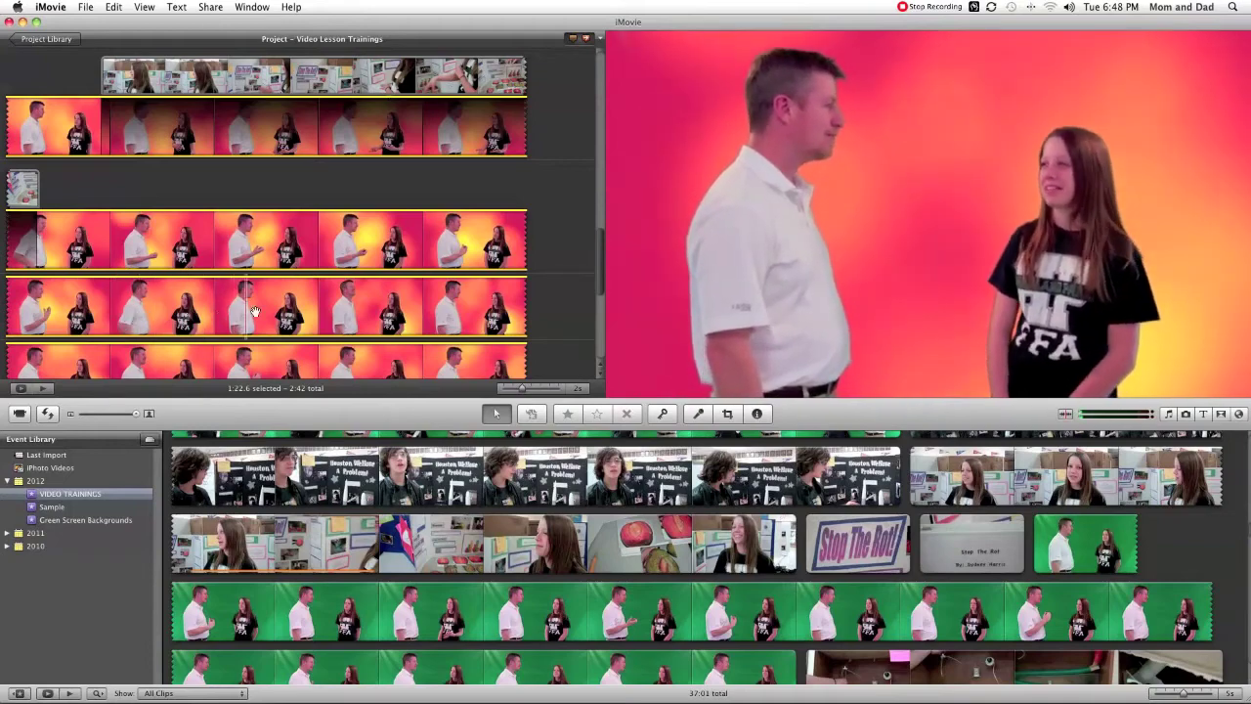
scroll(241, 311, down, 3)
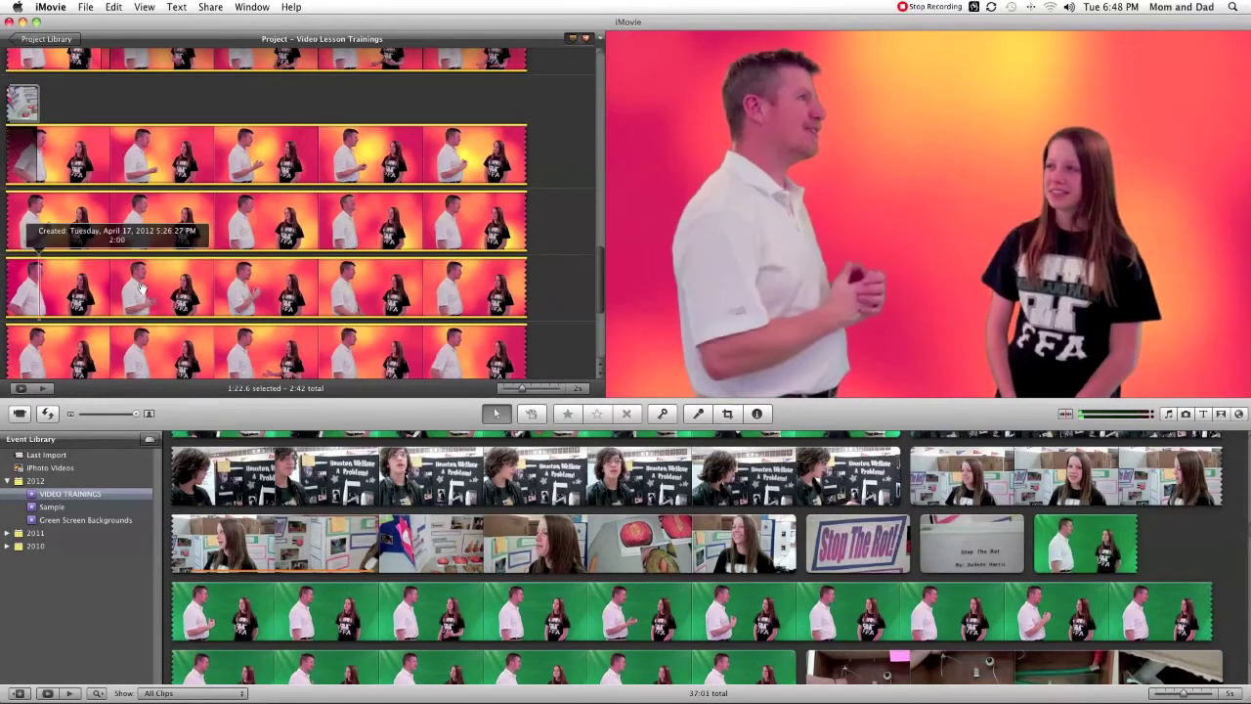
key(space)
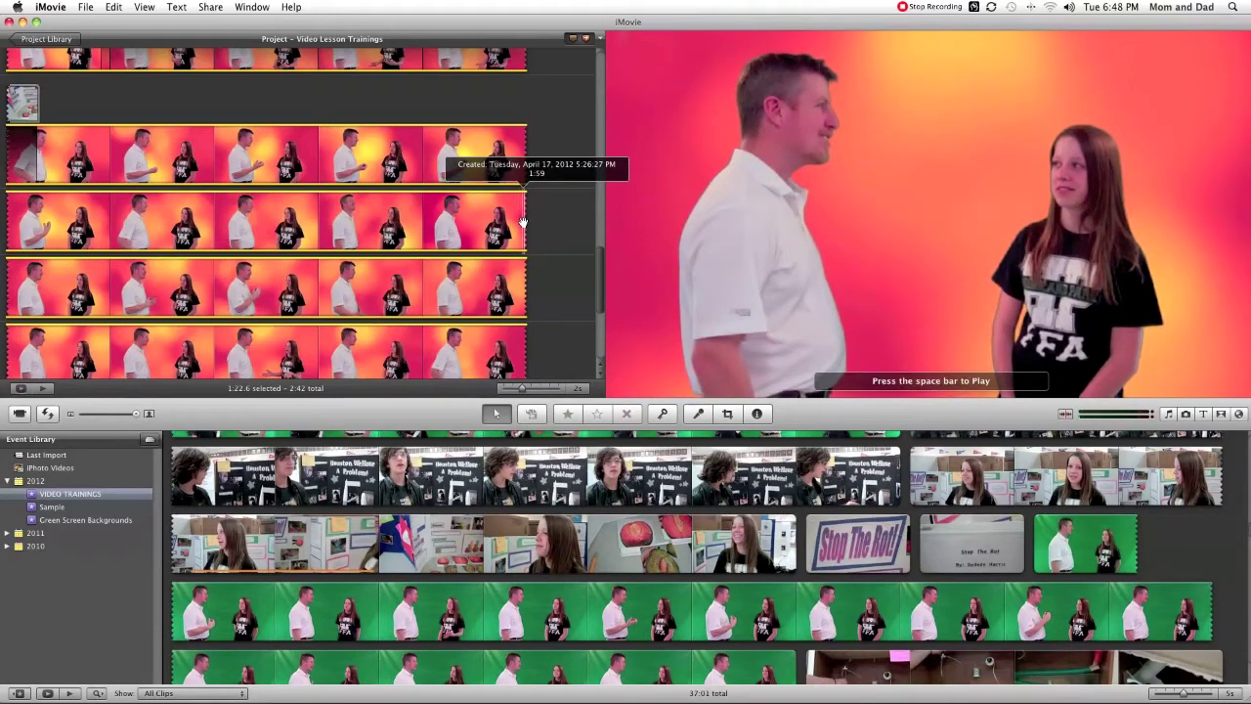
right_click(523, 223)
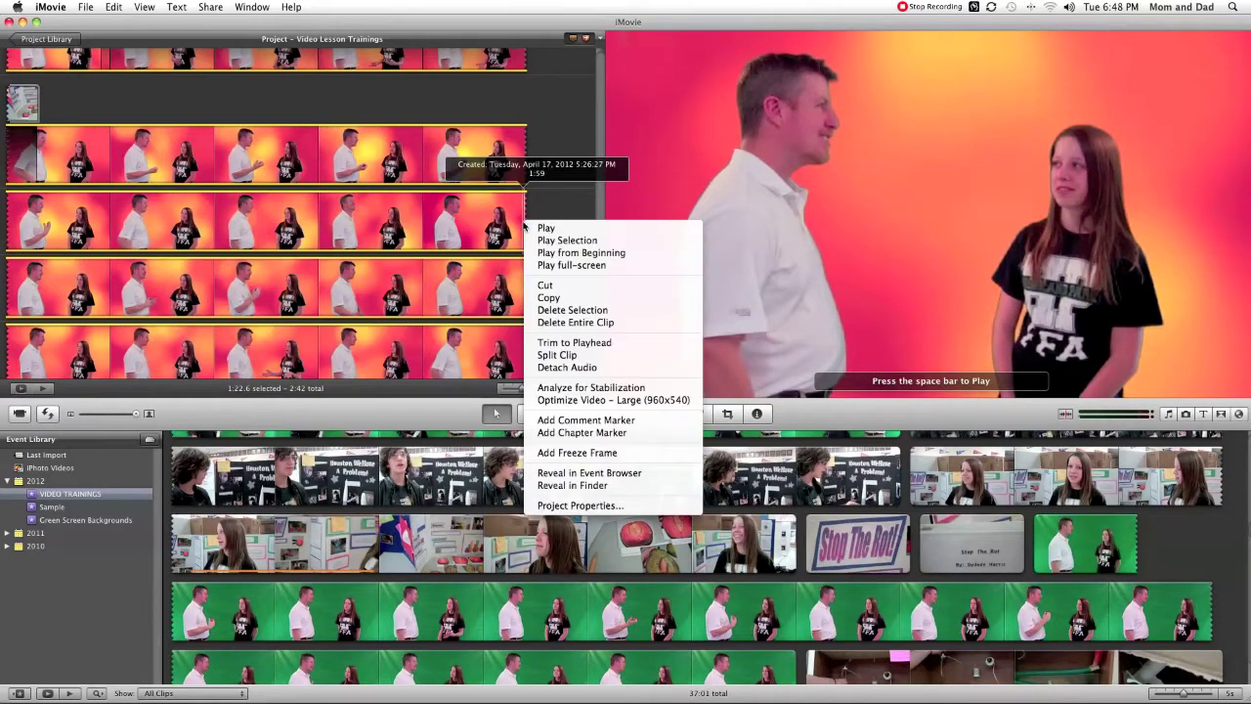
click(559, 360)
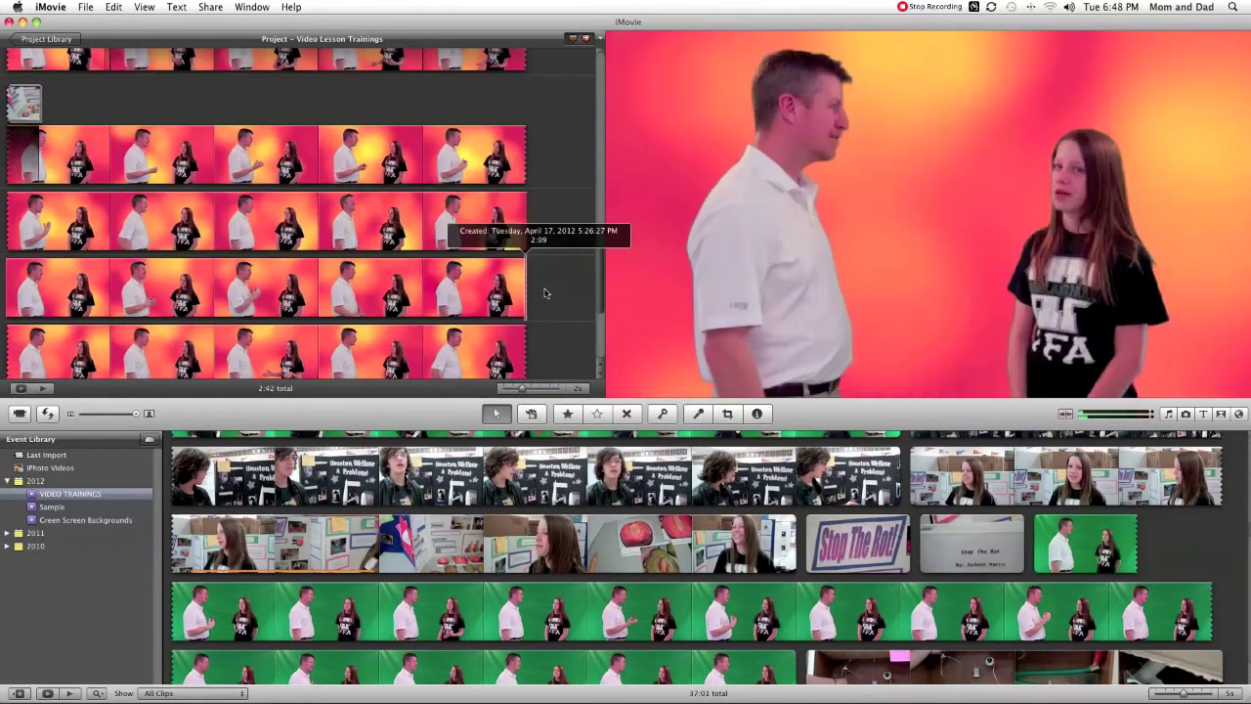
click(453, 232)
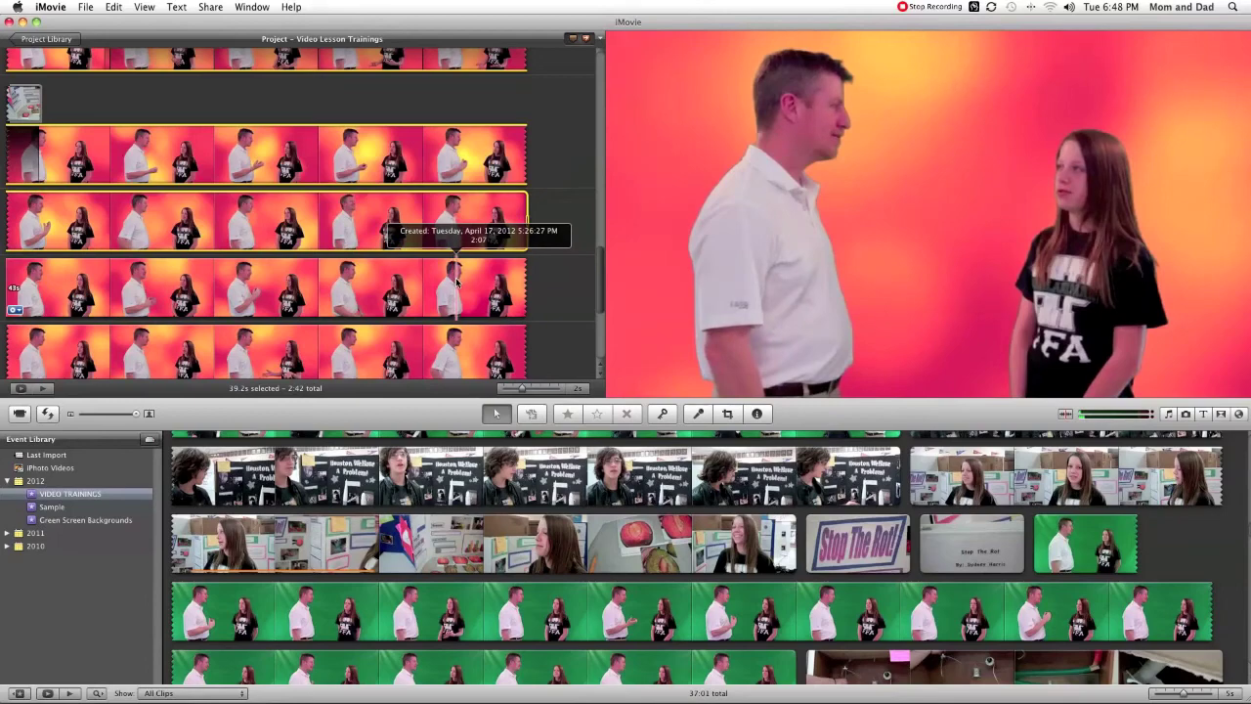
click(454, 284)
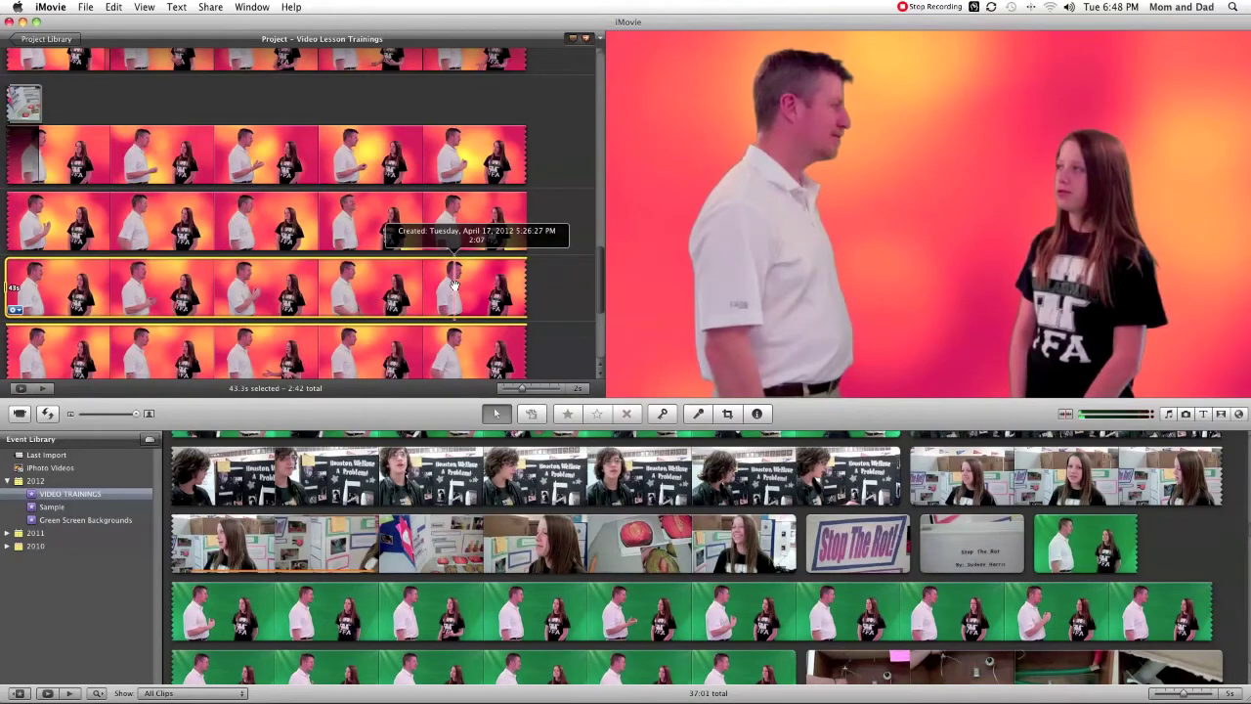
key(Delete)
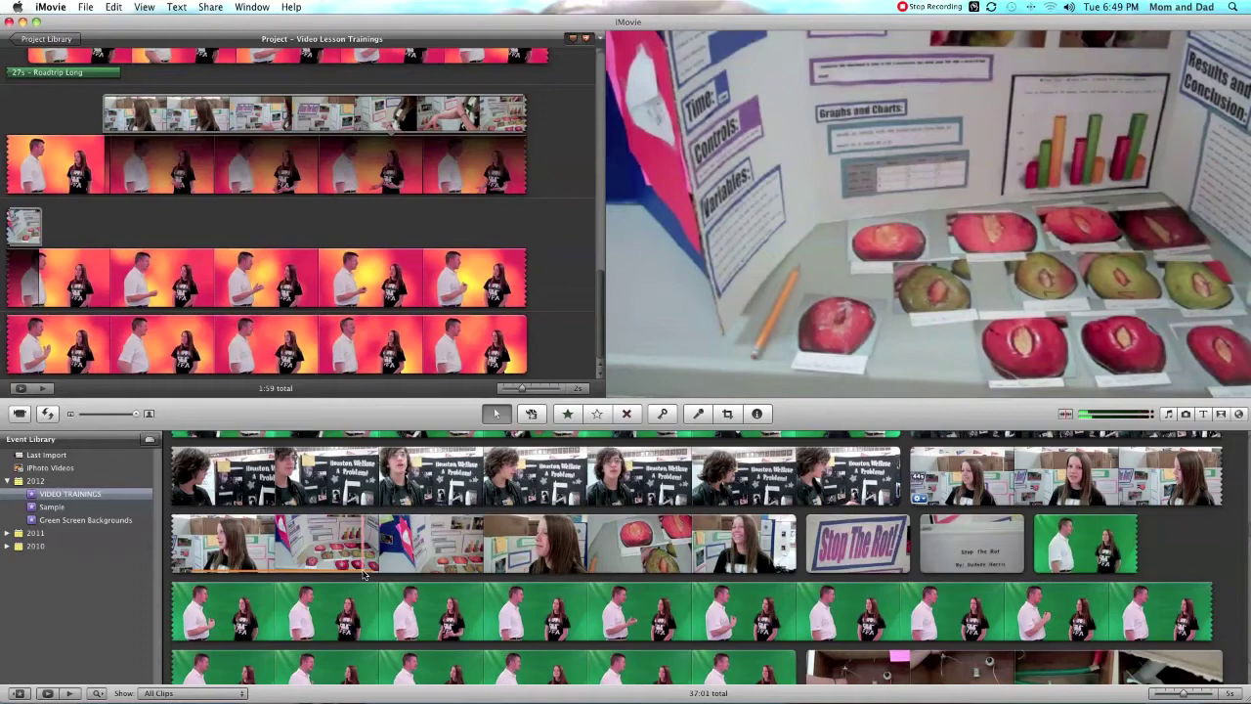
- Preview the unused part of the student's display footage and append an 18.7 s selection to the end of the project
key(space)
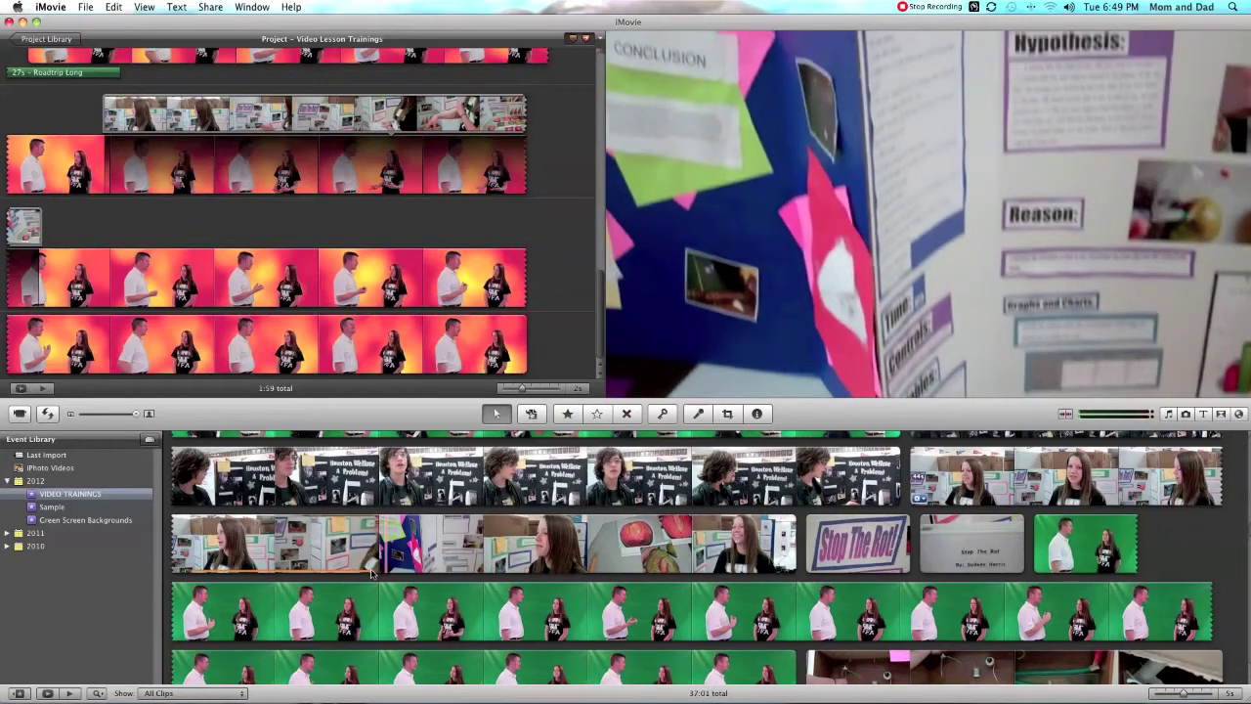
drag(382, 562, 785, 560)
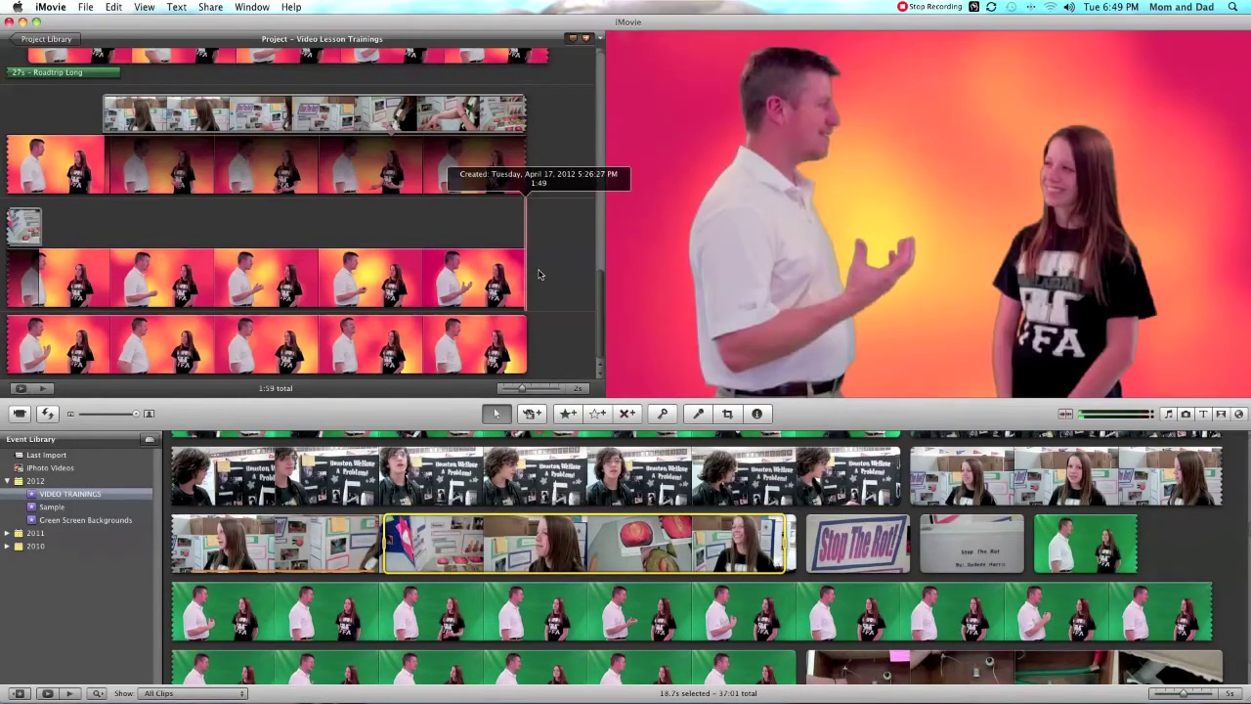
scroll(523, 509, down, 1)
drag(518, 538, 548, 308)
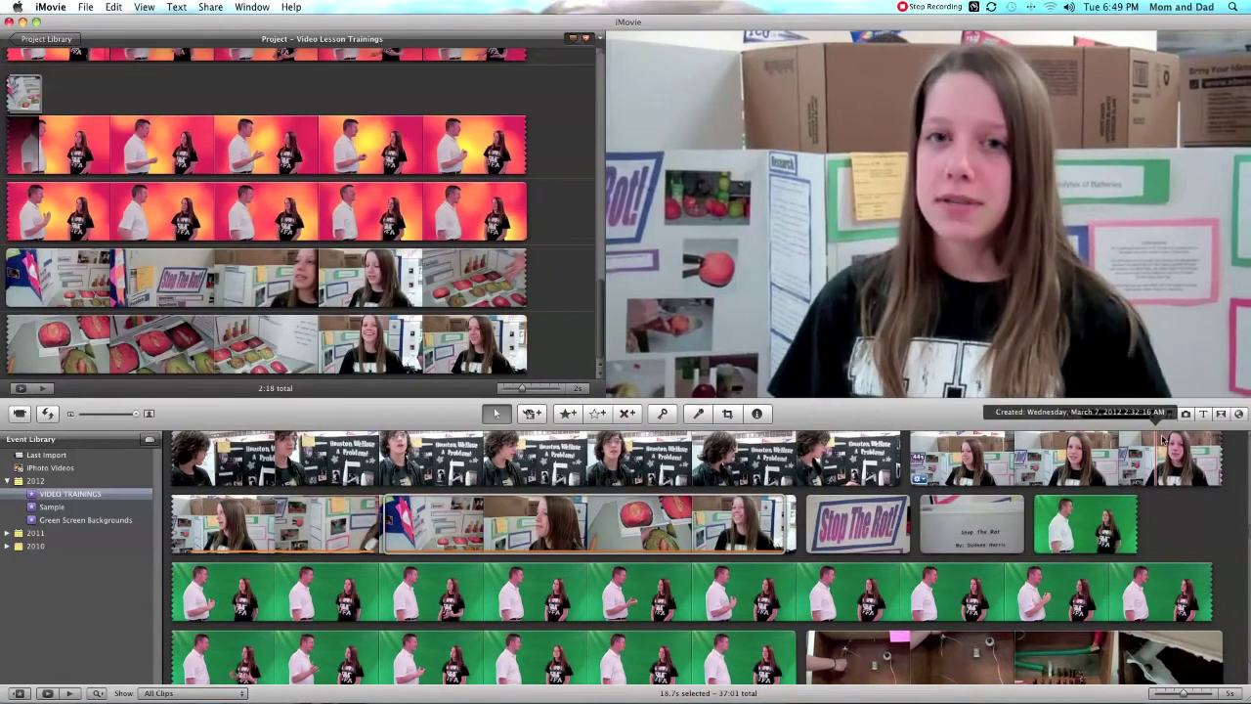
- Insert a Cross Zoom transition between the interview and the appended display footage, and set its duration to 1.0 s
click(1221, 413)
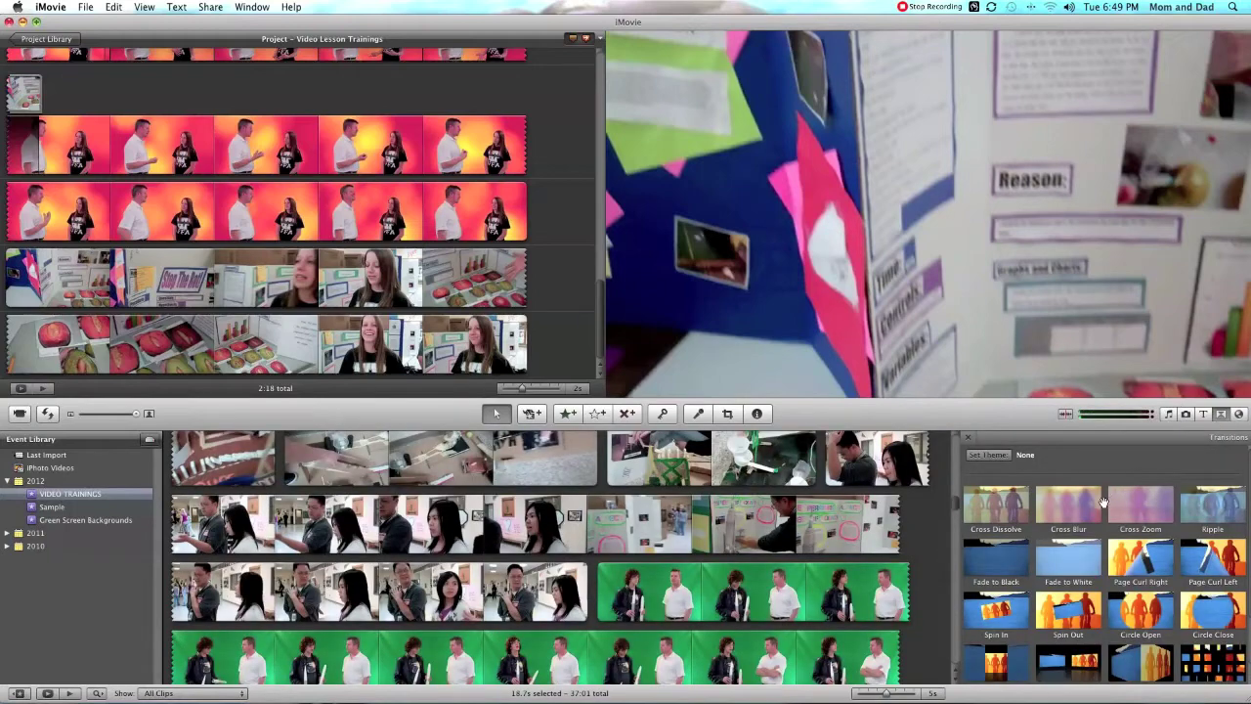
drag(1124, 504, 534, 208)
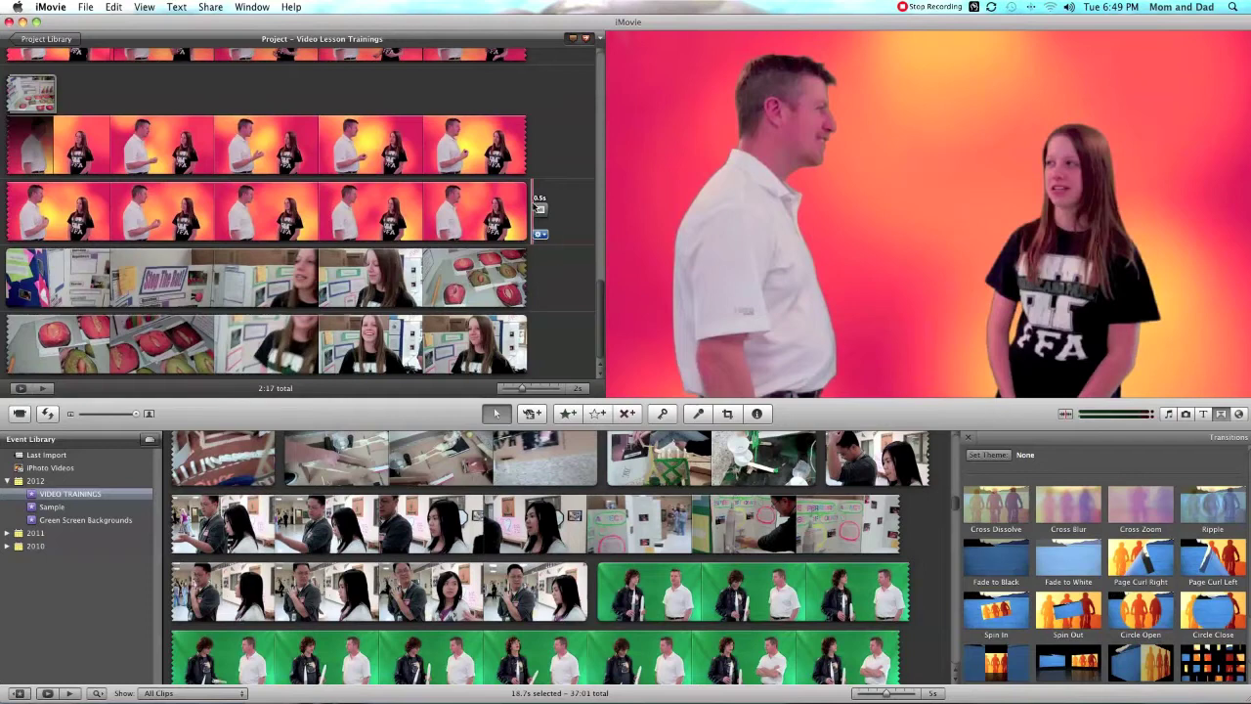
double_click(540, 209)
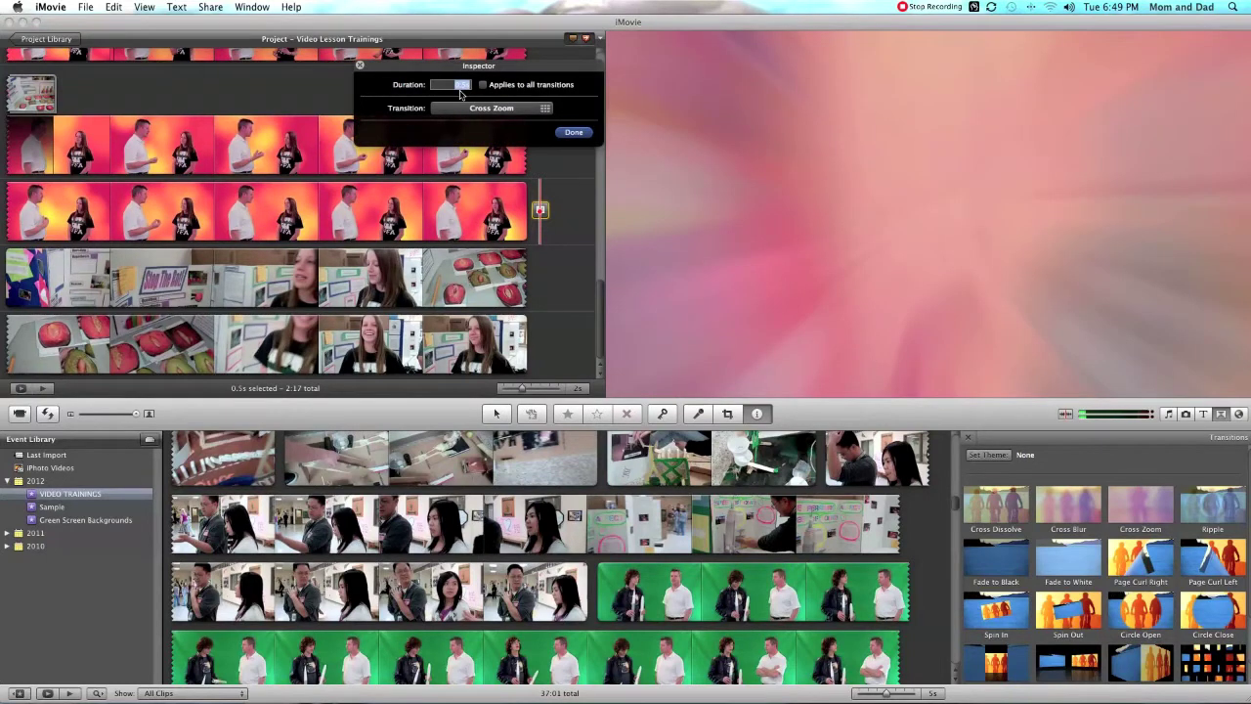
click(574, 133)
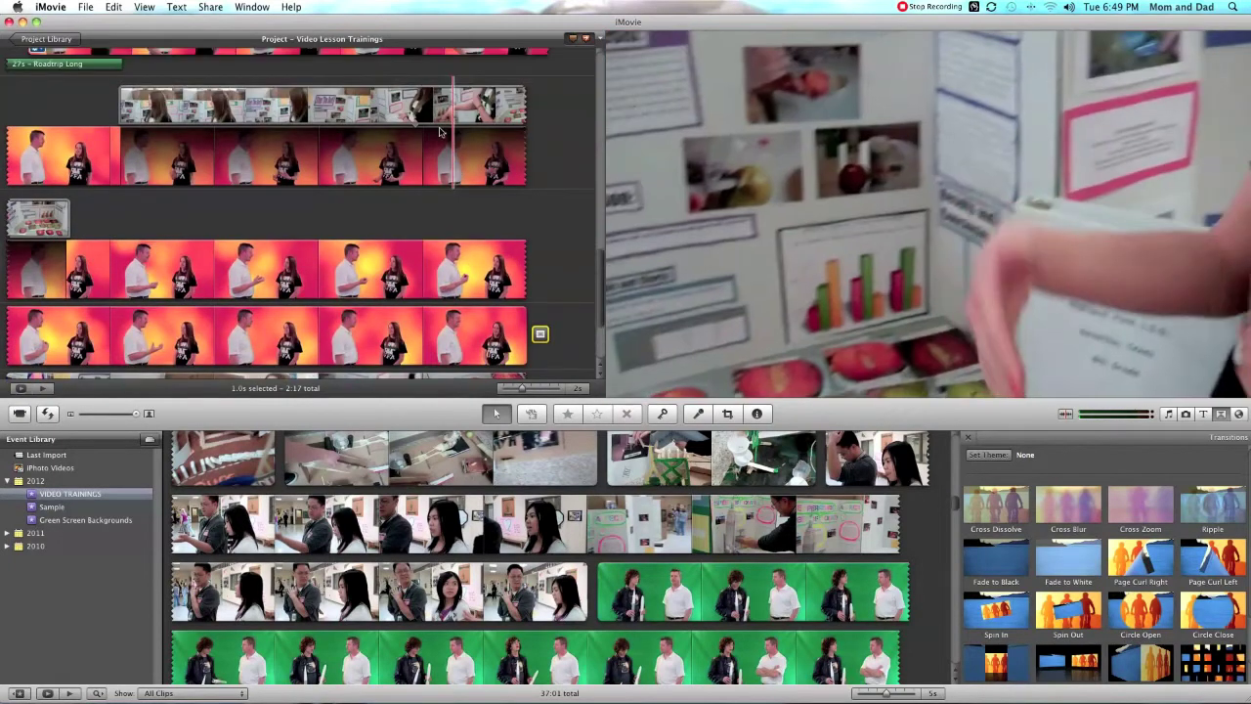
- Play back the edited interview from near its start, through the cutaway and towards the new transition
scroll(450, 129, up, 3)
click(190, 105)
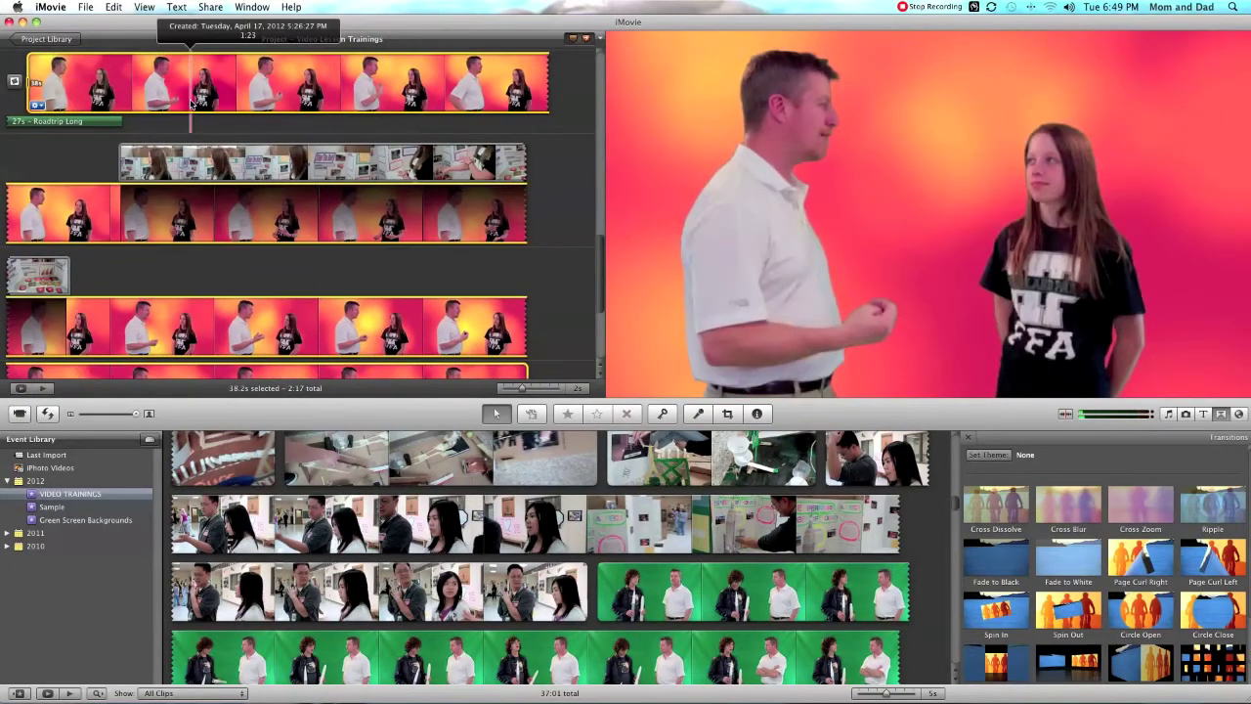
key(space)
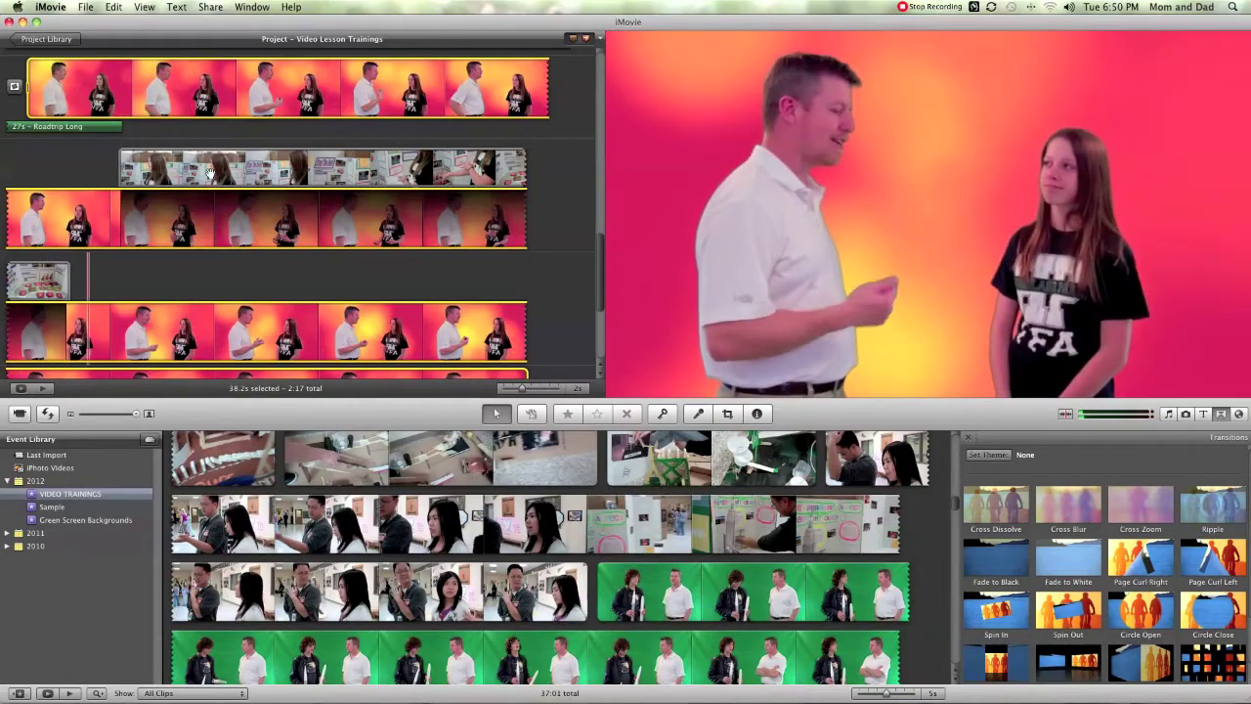
scroll(276, 241, down, 2)
scroll(276, 241, down, 3)
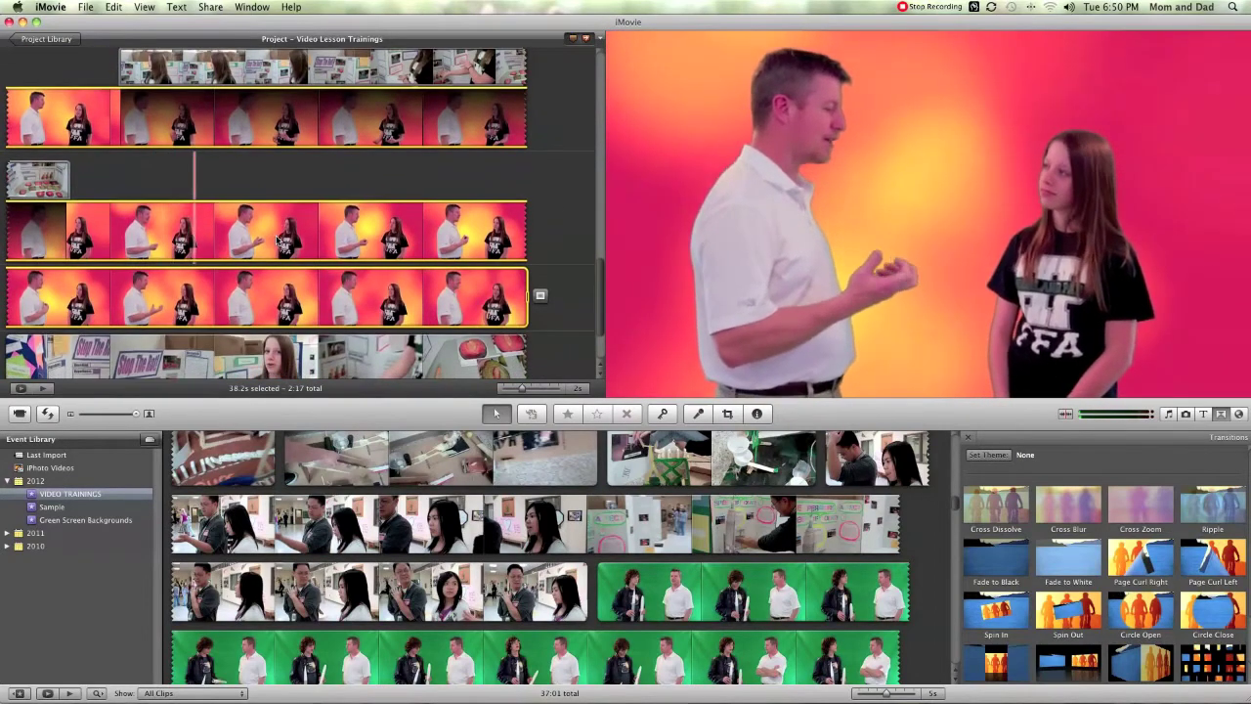
- Play through the end of the interview, across the transition, and replay the opening of the appended display footage
scroll(278, 240, down, 1)
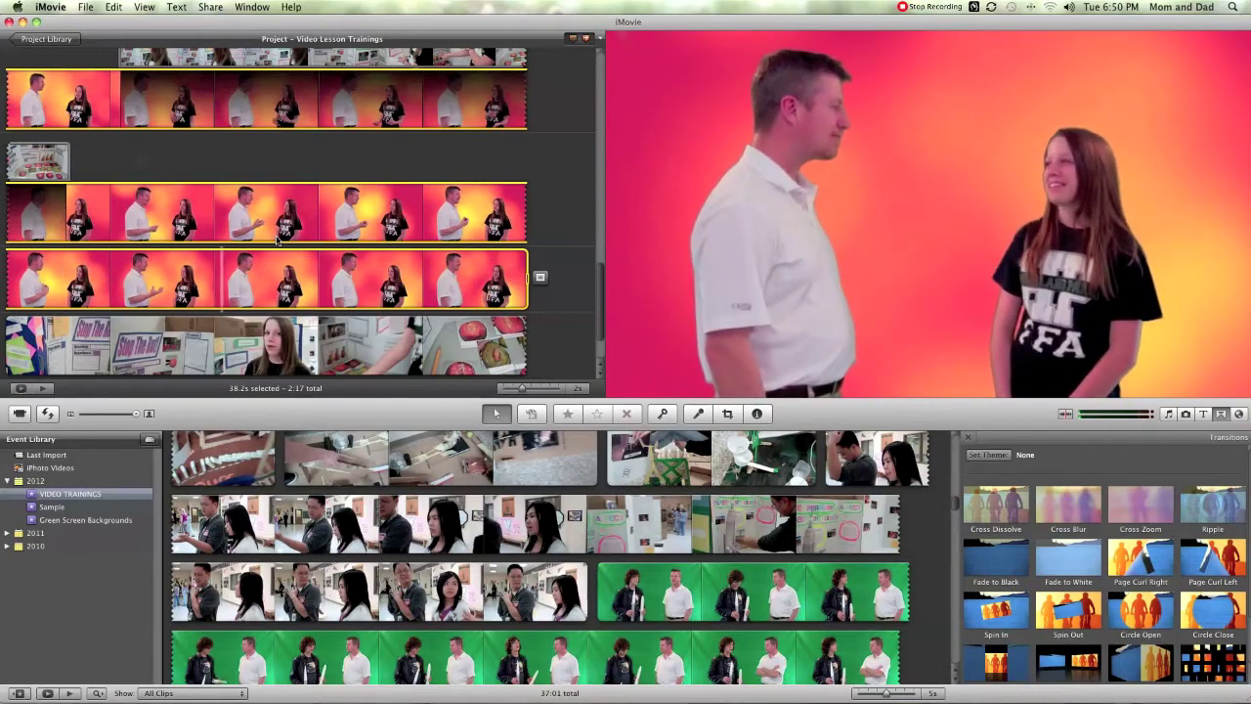
scroll(276, 239, down, 2)
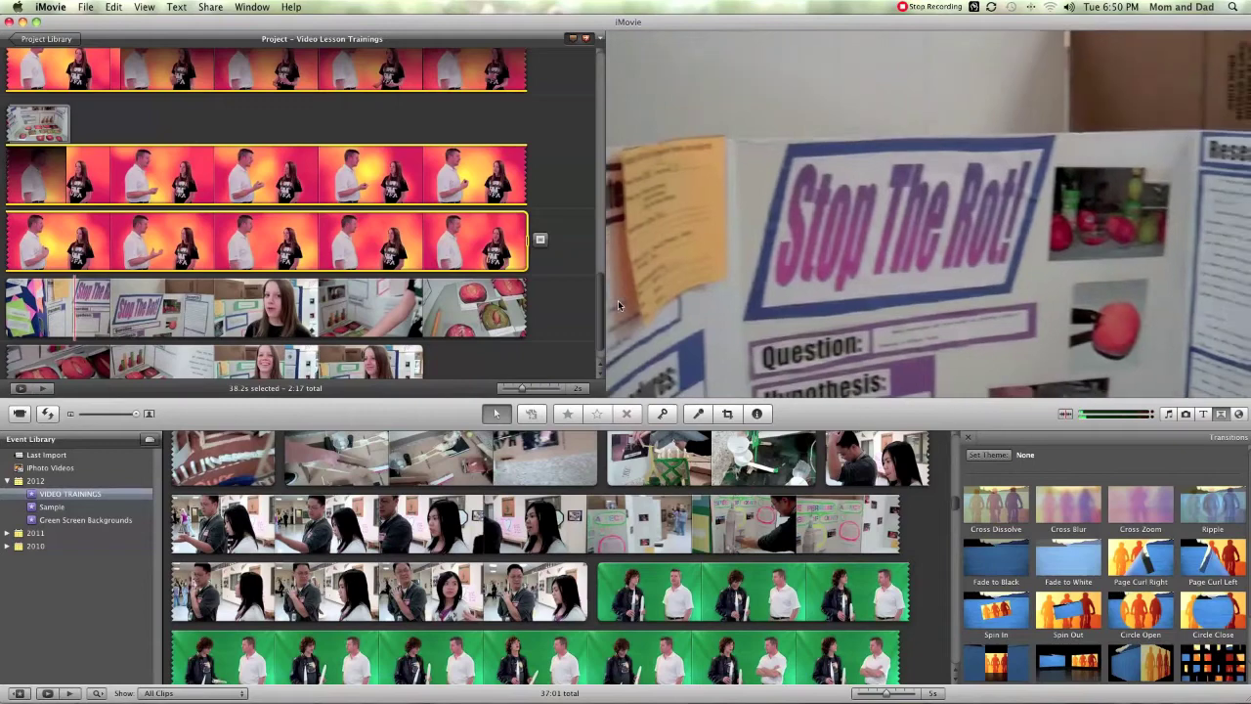
scroll(537, 290, down, 1)
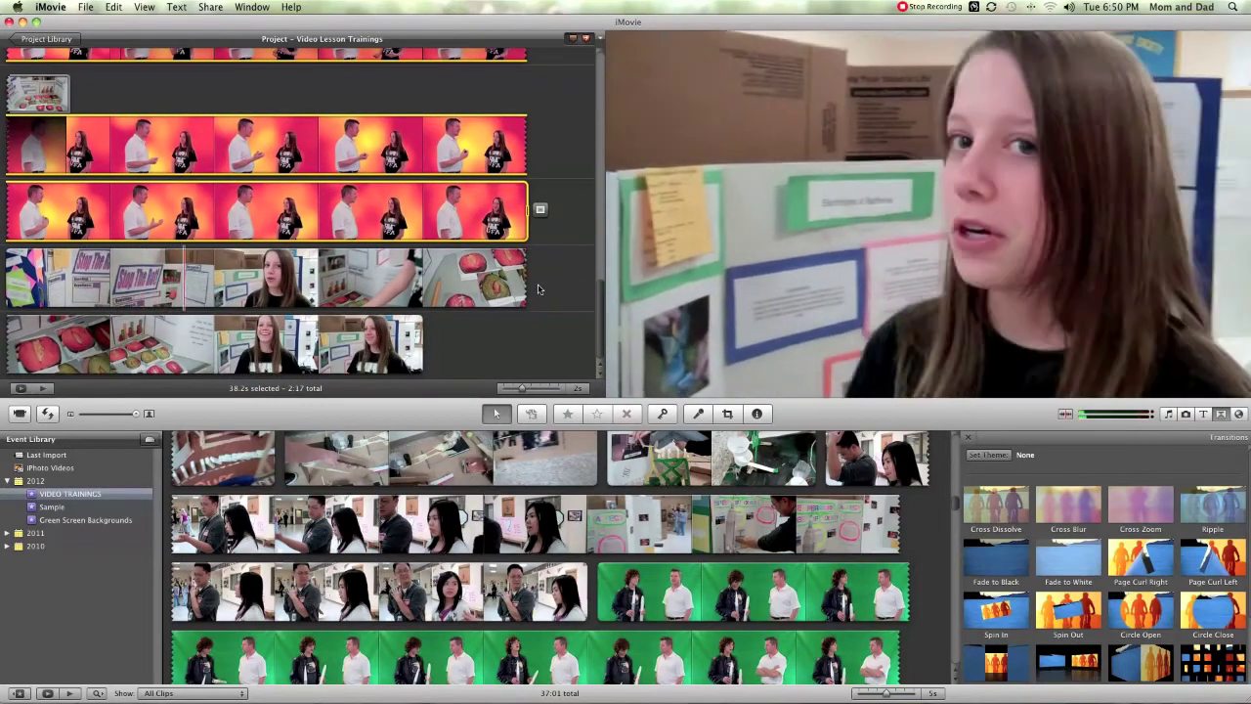
click(65, 269)
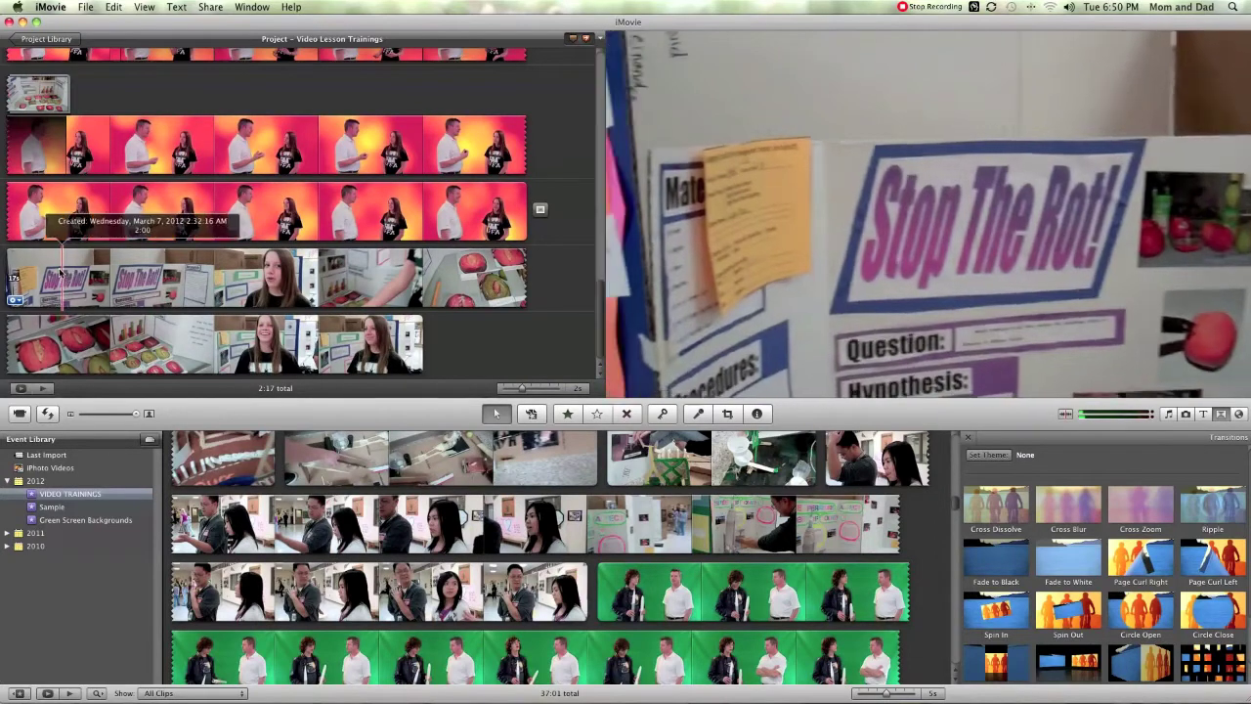
key(space)
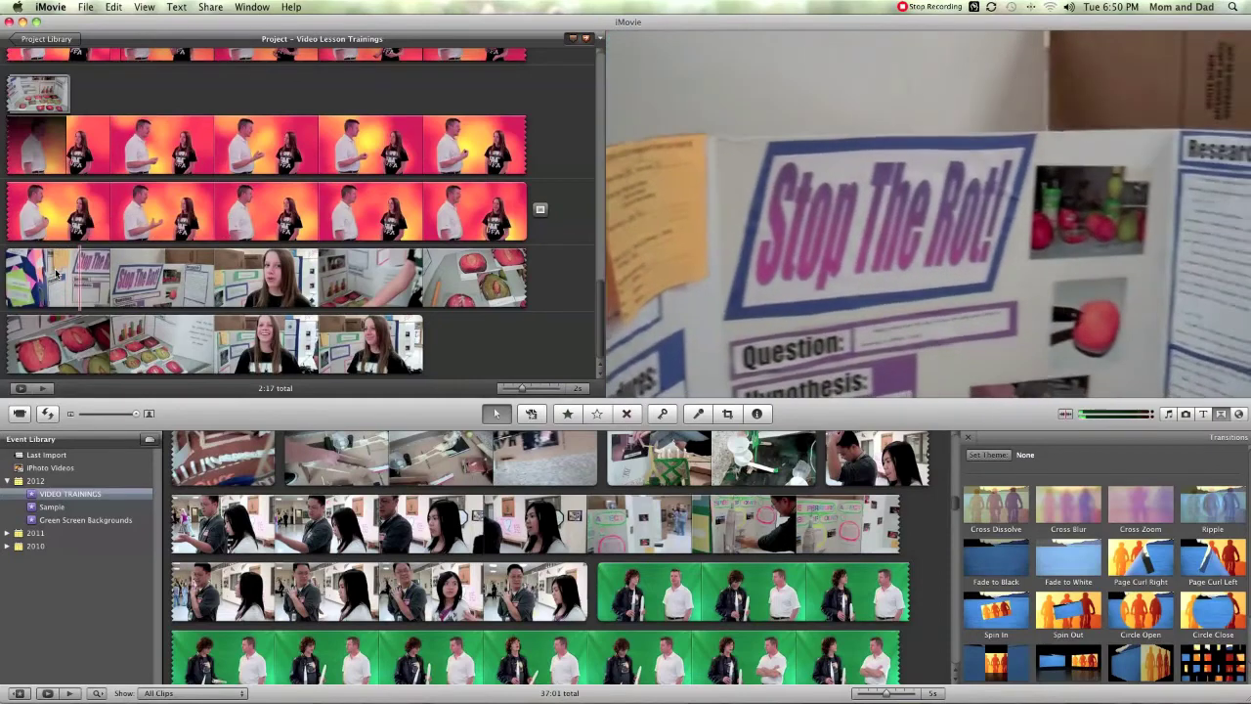
- Split the appended display footage shortly after its start and delete the short opening piece
right_click(57, 275)
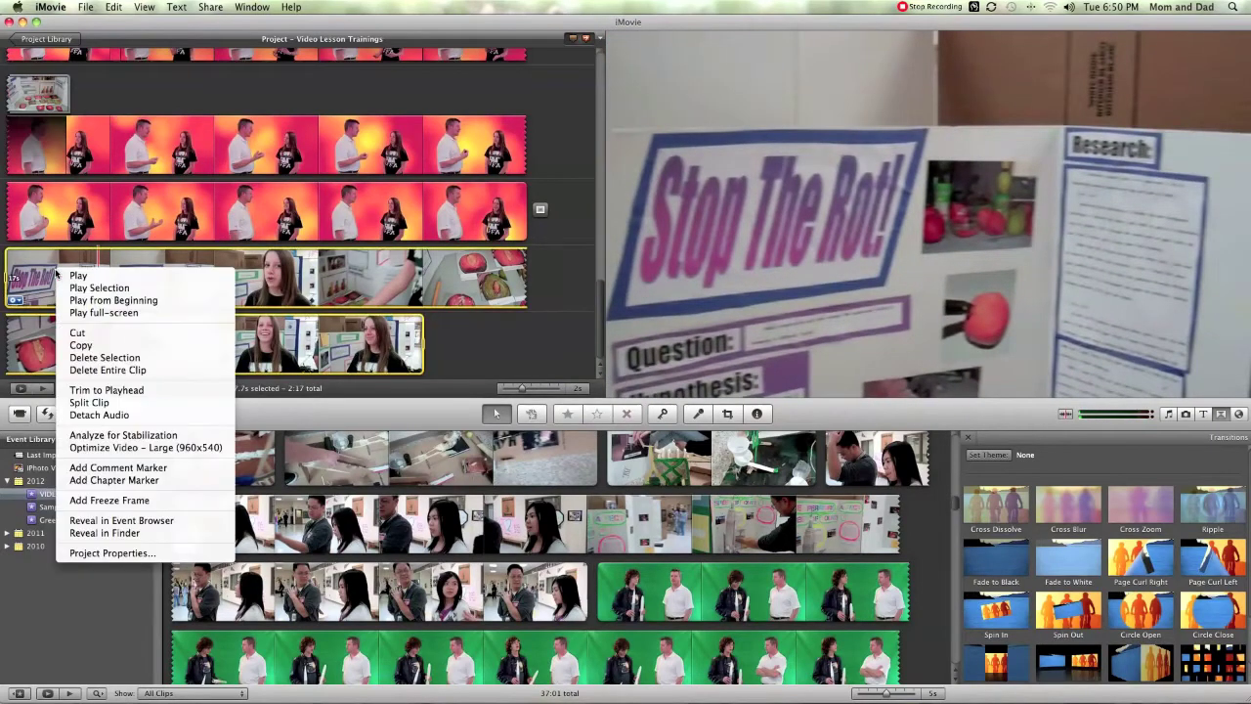
click(98, 402)
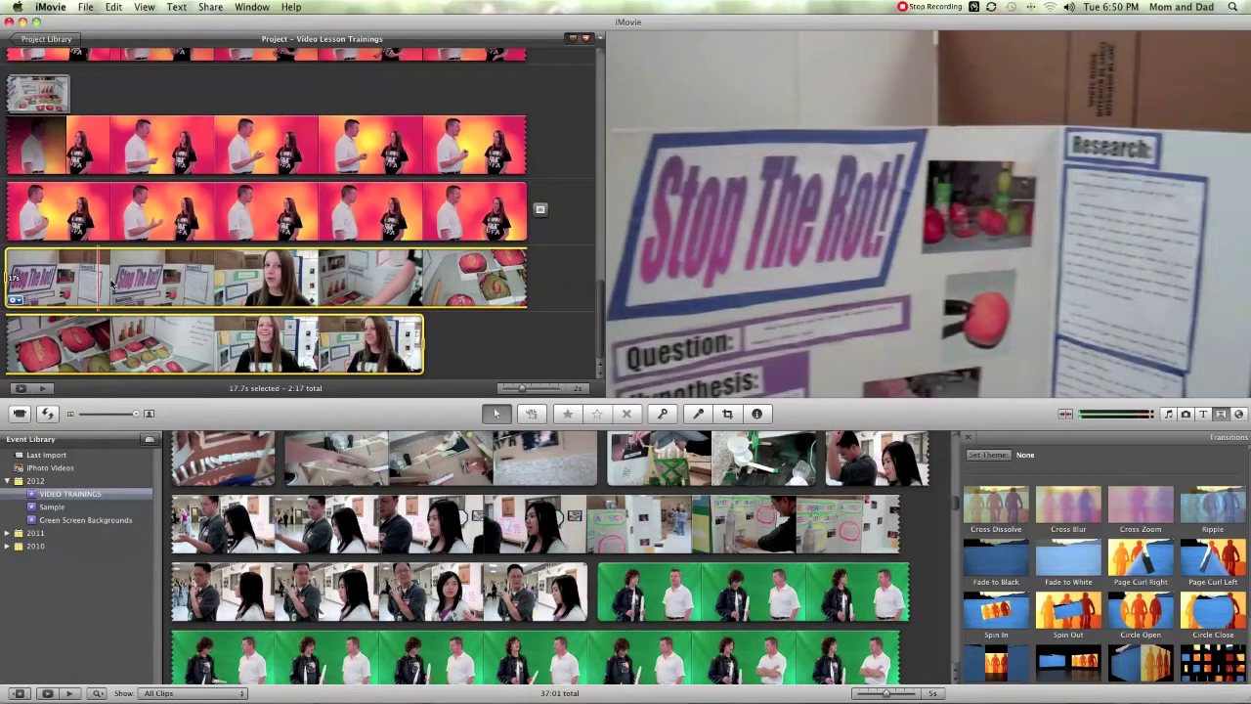
click(86, 278)
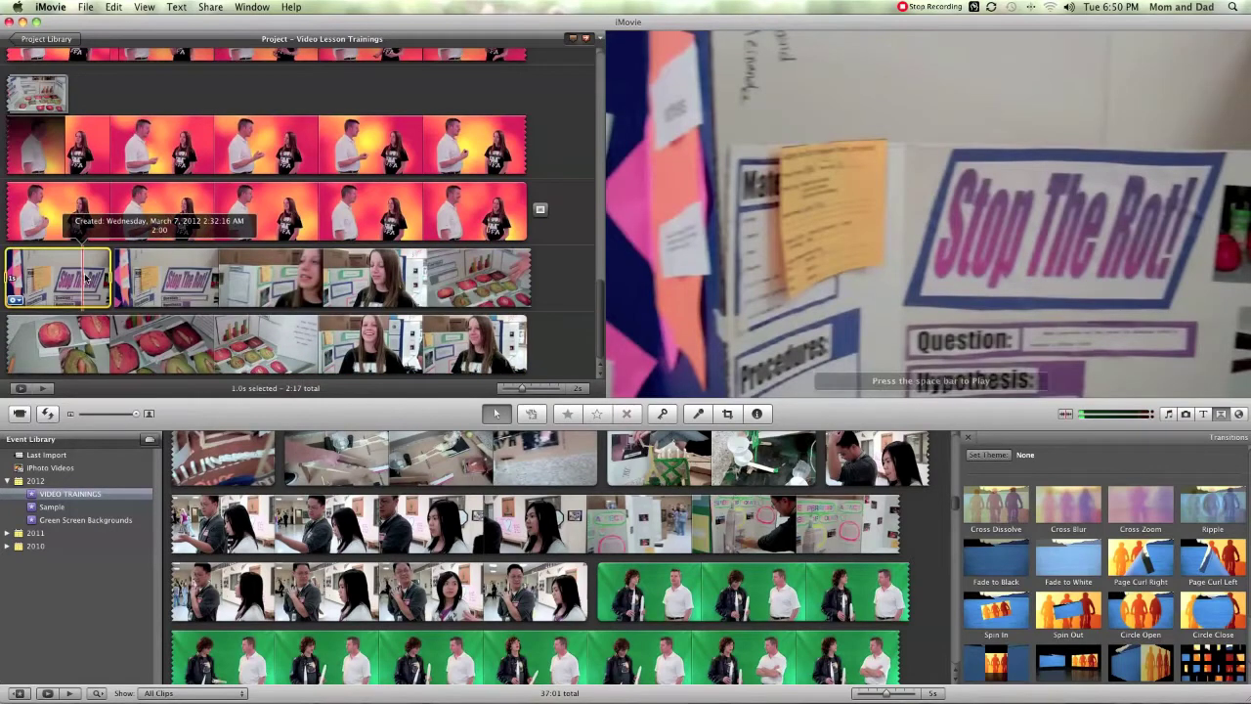
key(Delete)
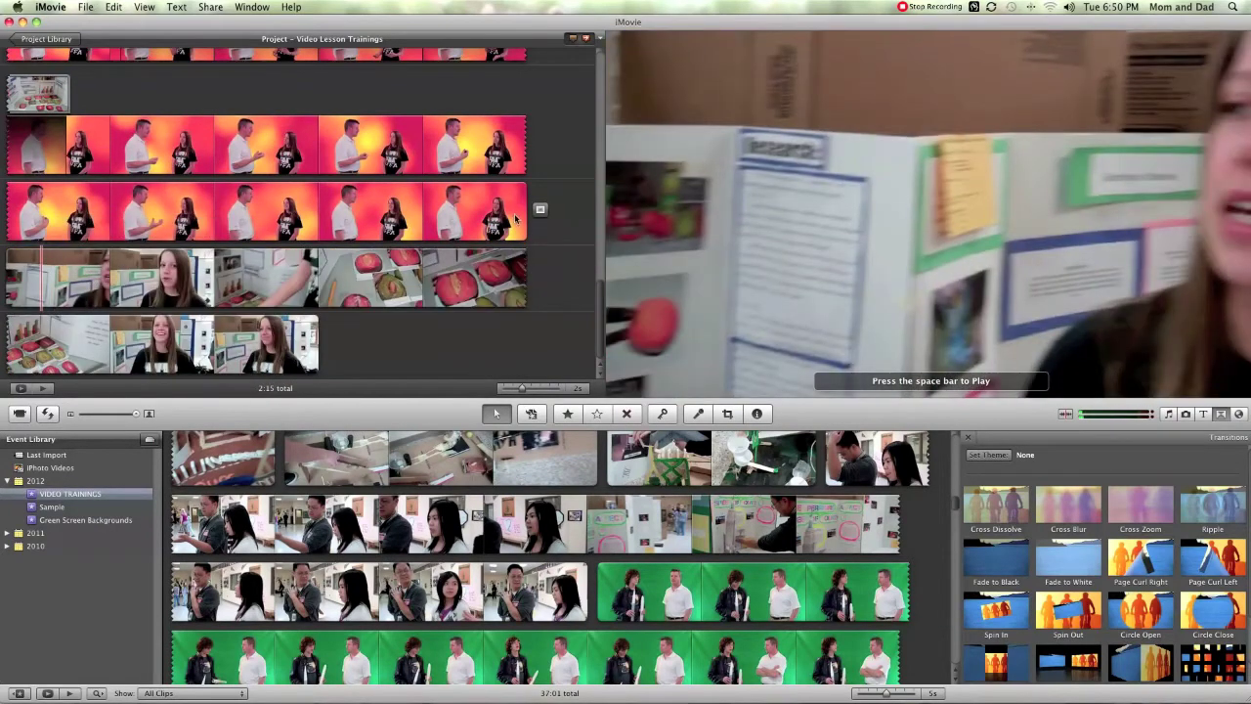
- Play back the end of the interview into the display footage, then split the footage at about 1:59 and delete its leading piece
click(485, 213)
key(space)
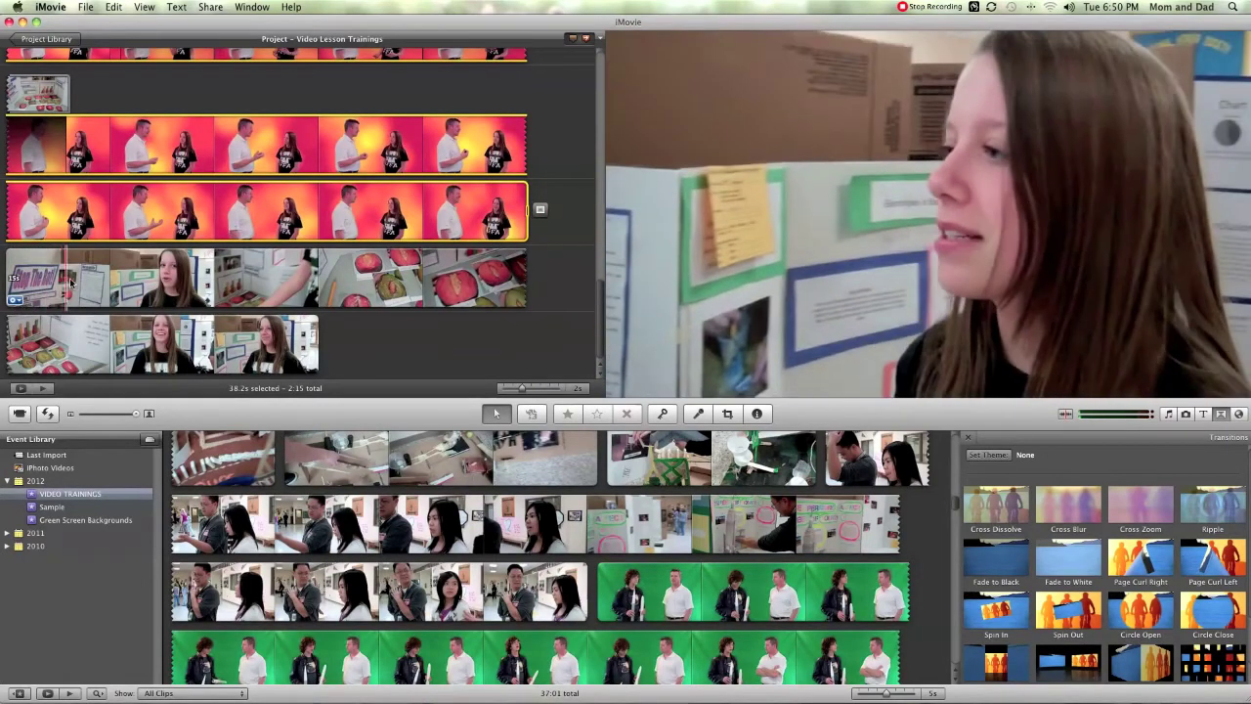
click(29, 279)
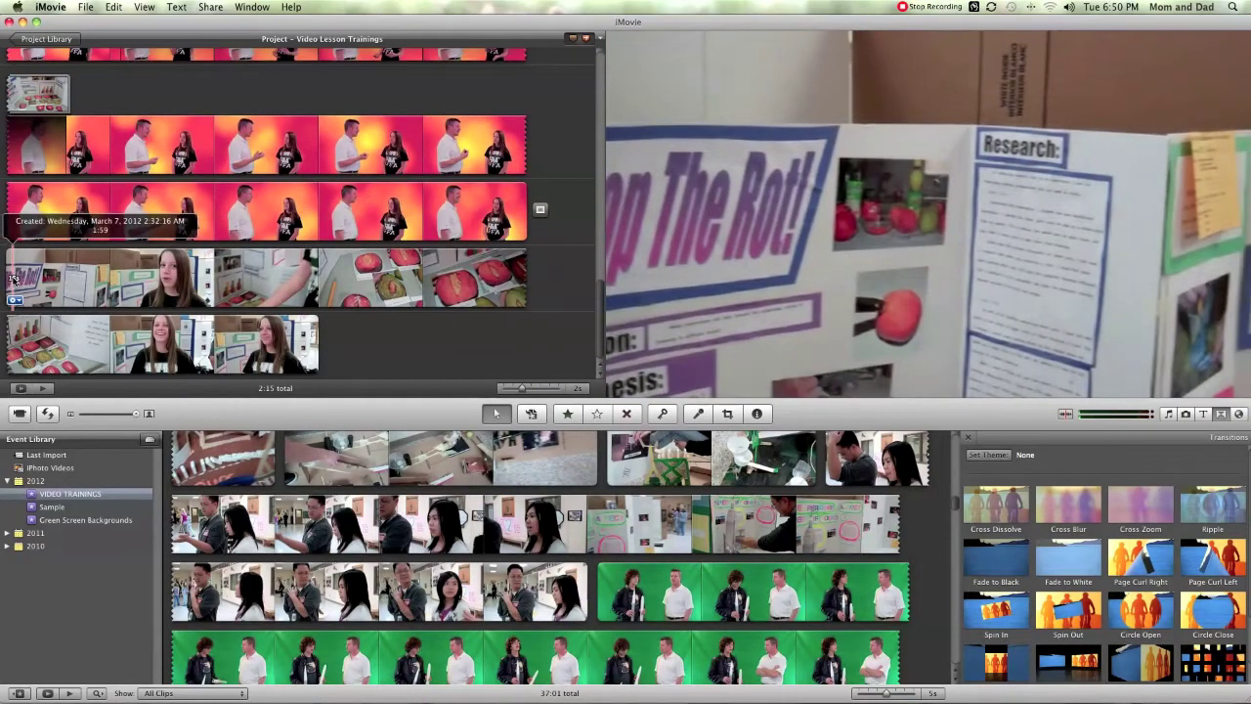
right_click(14, 279)
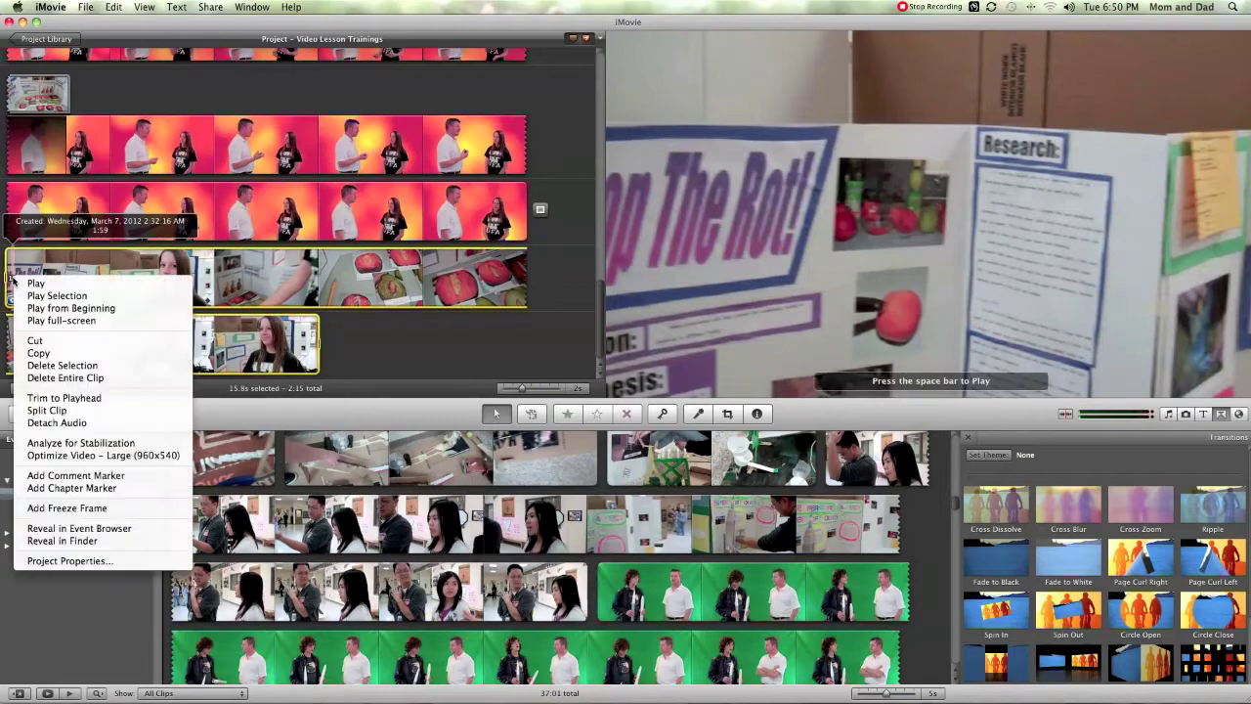
click(39, 411)
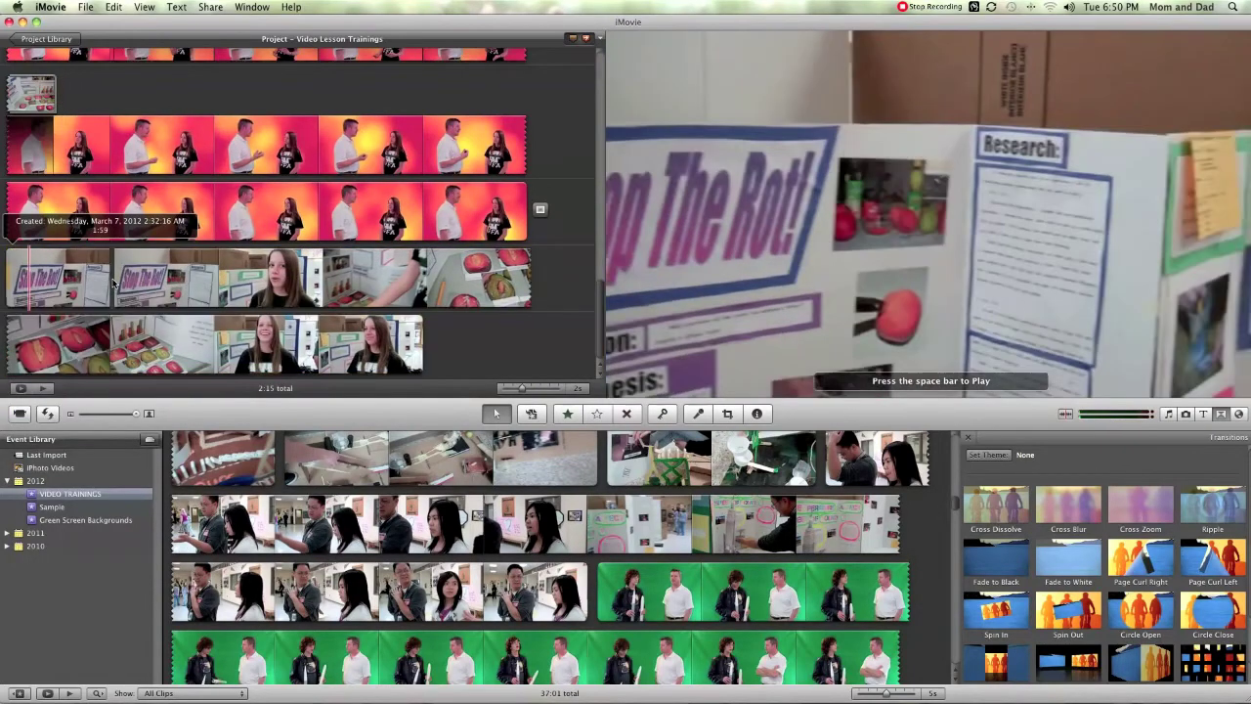
click(64, 270)
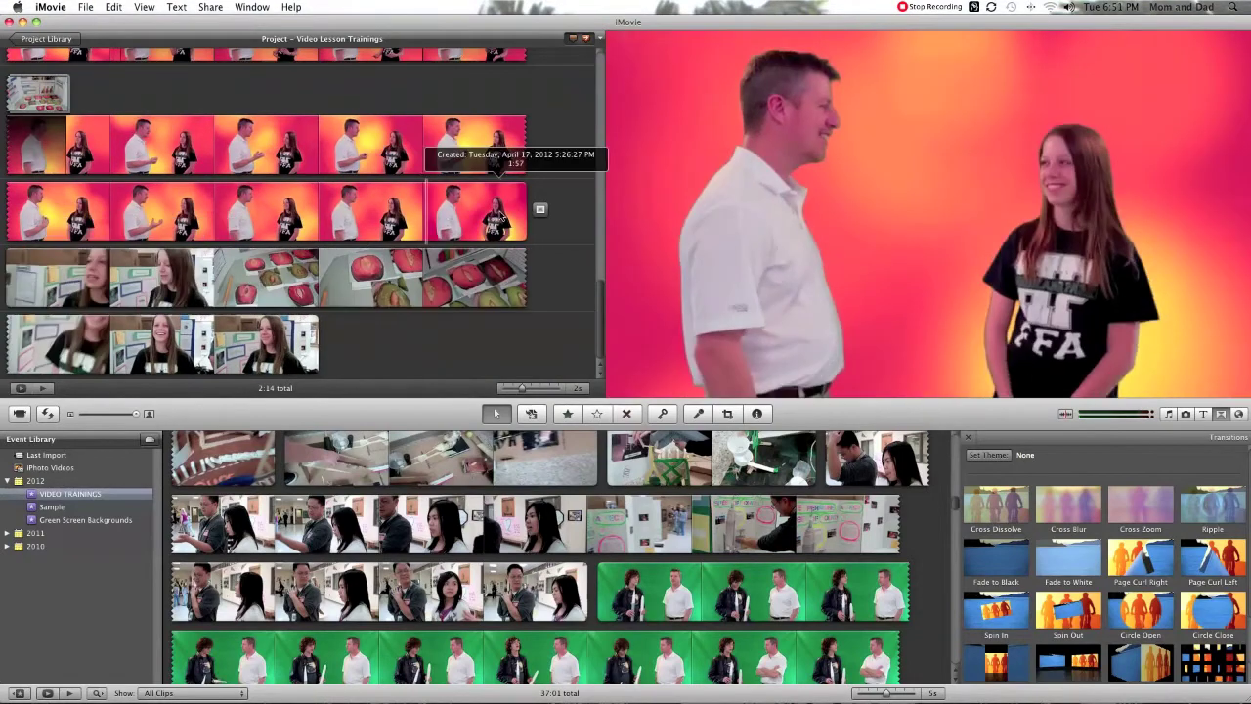
- Review the trimmed display footage through to its end, split it at about 2:10, and delete the part after the split
click(445, 210)
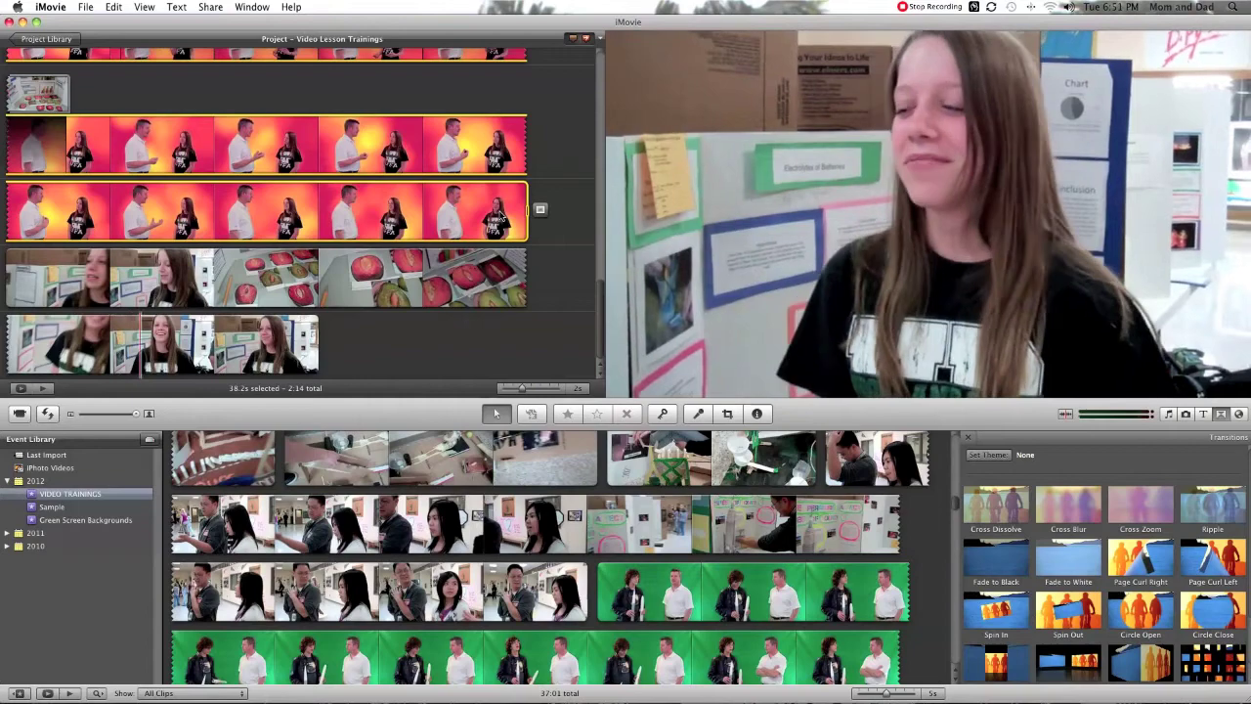
click(306, 310)
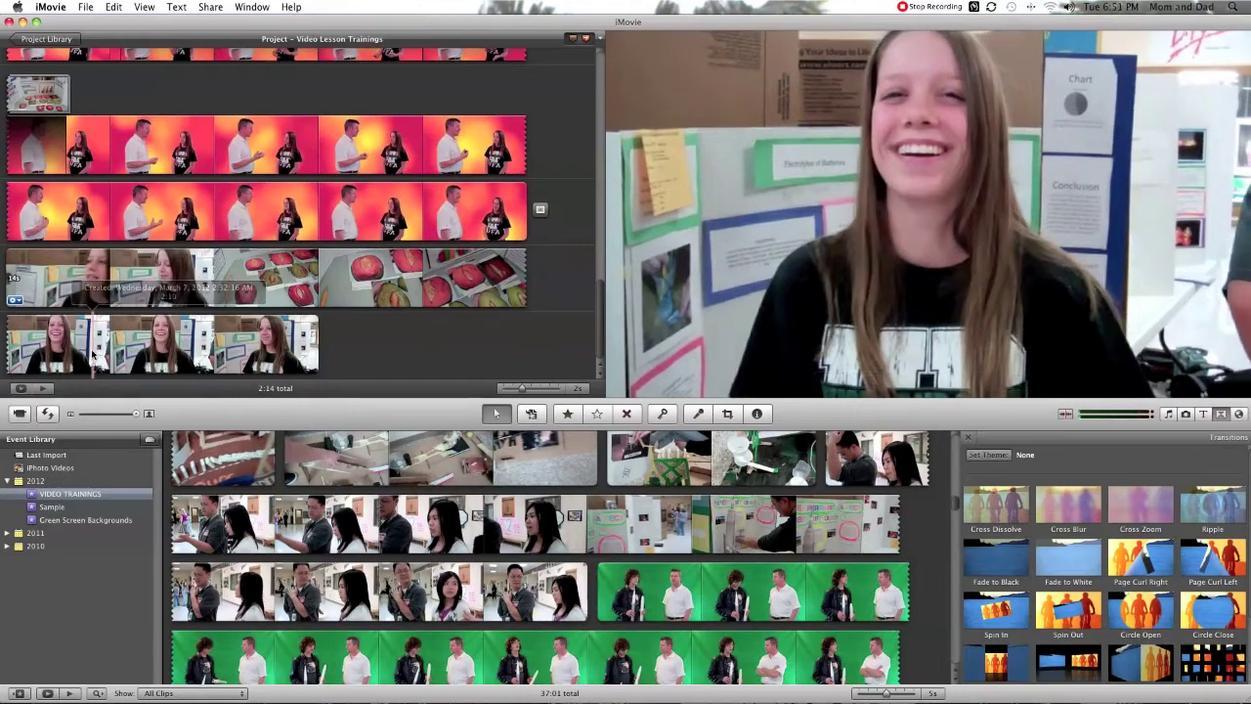
right_click(92, 355)
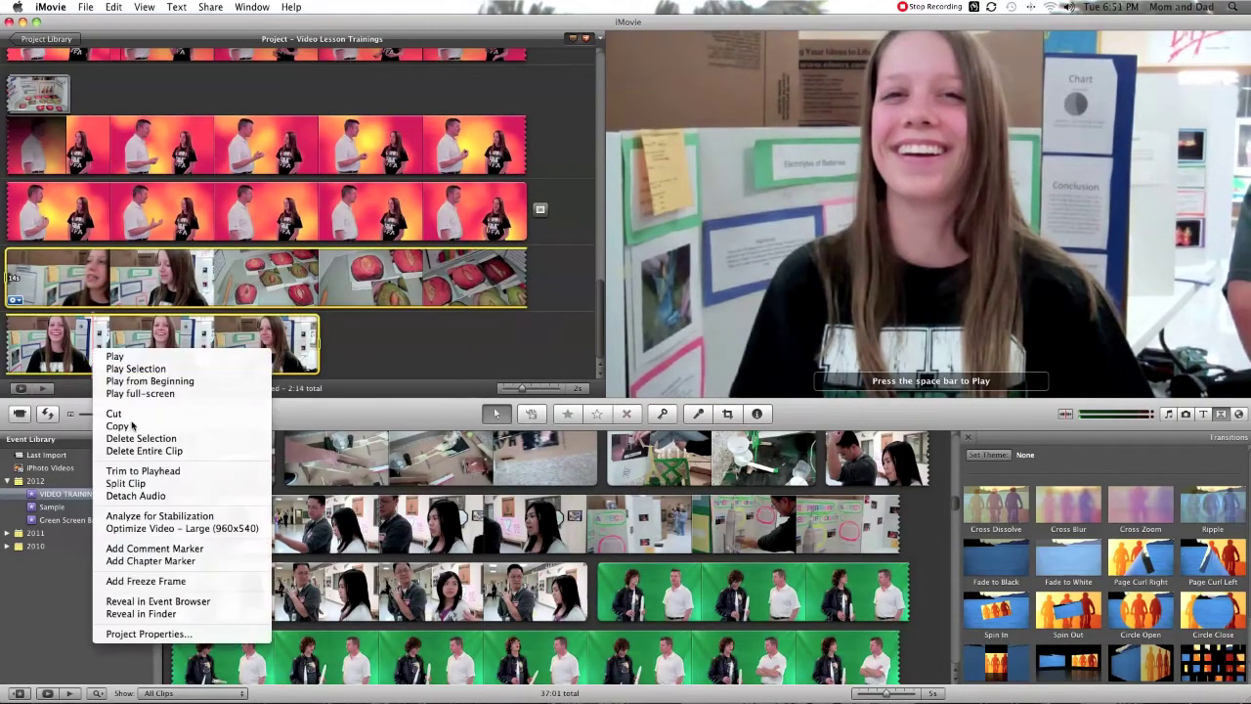
click(180, 495)
click(187, 362)
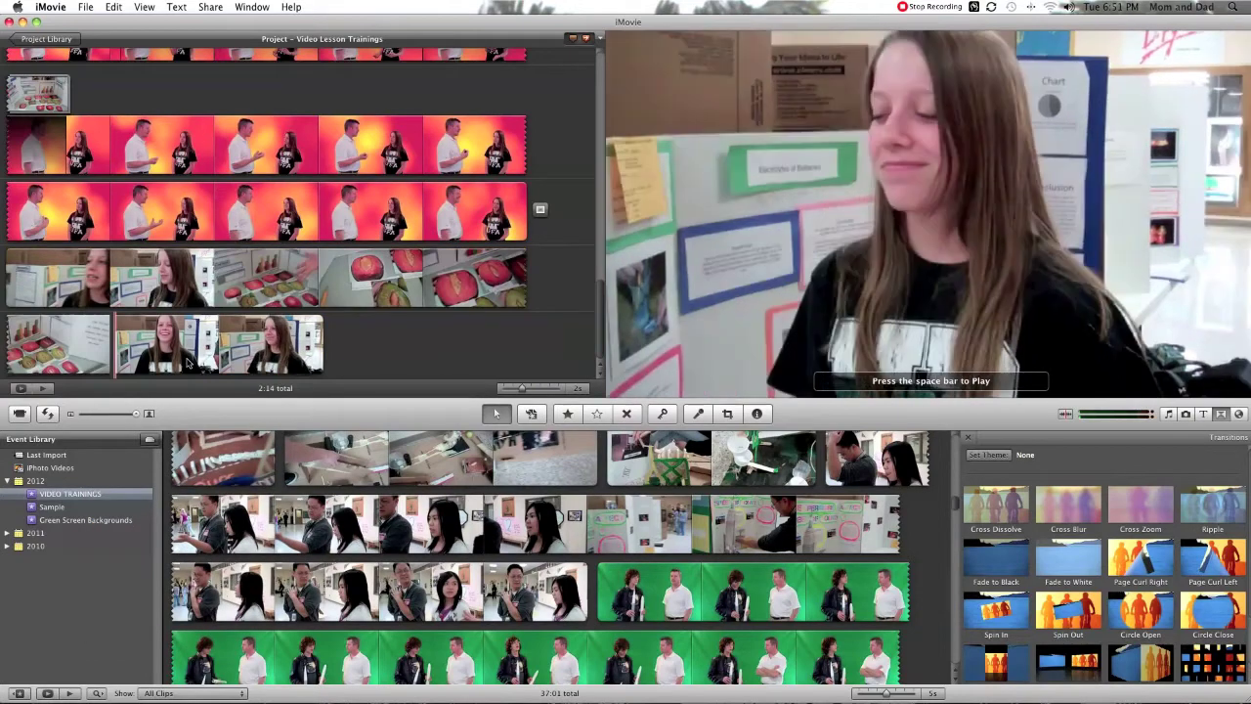
key(Delete)
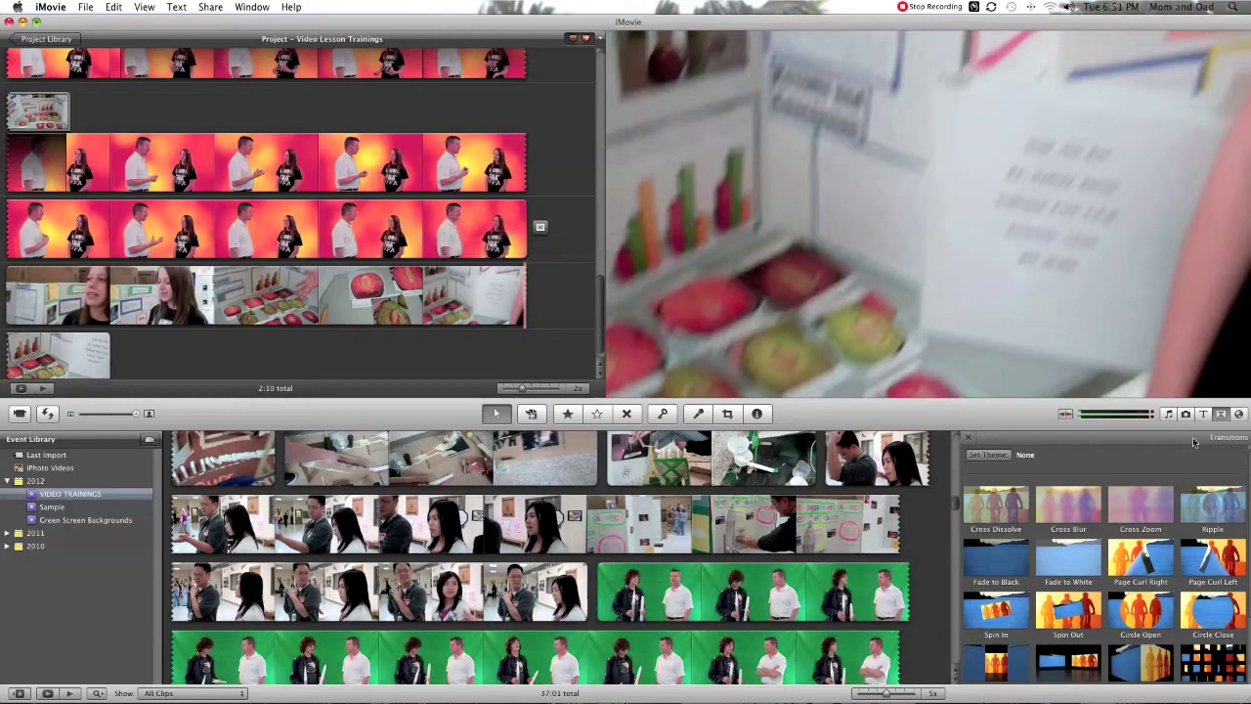
- Replay the trimmed display clip and browse the Jingles music collection down to the tracks of roughly 20 seconds
click(1169, 414)
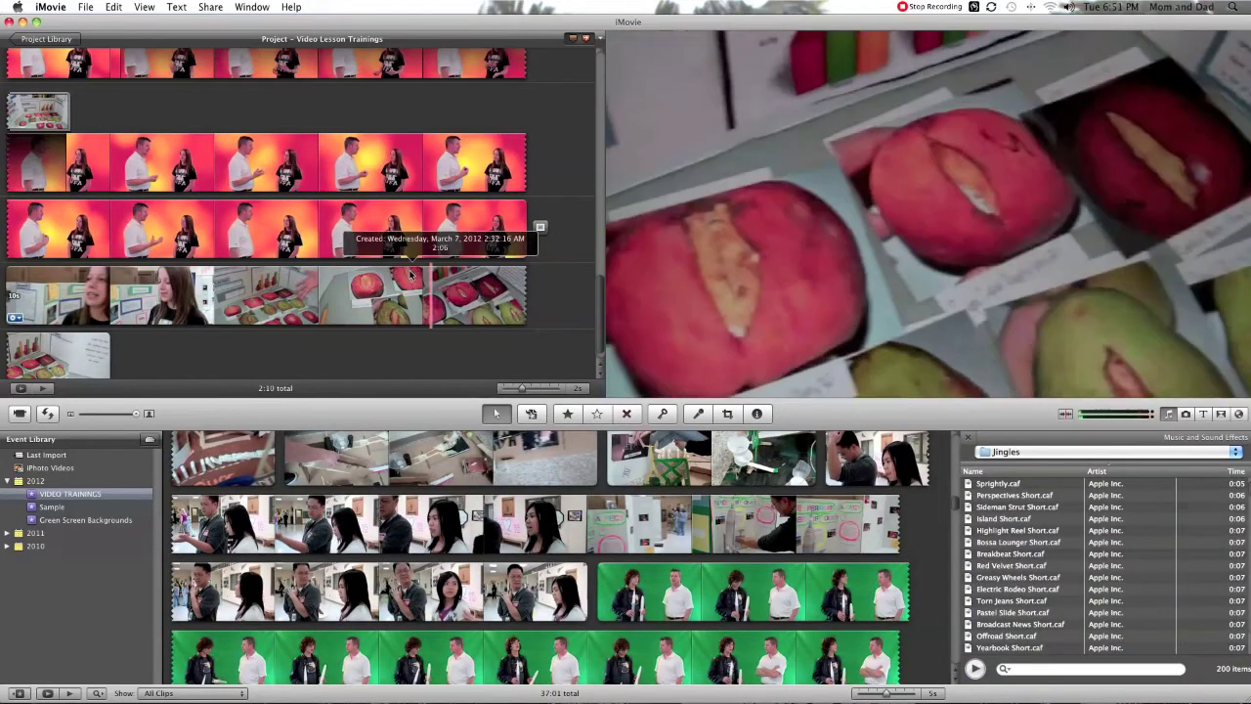
click(347, 278)
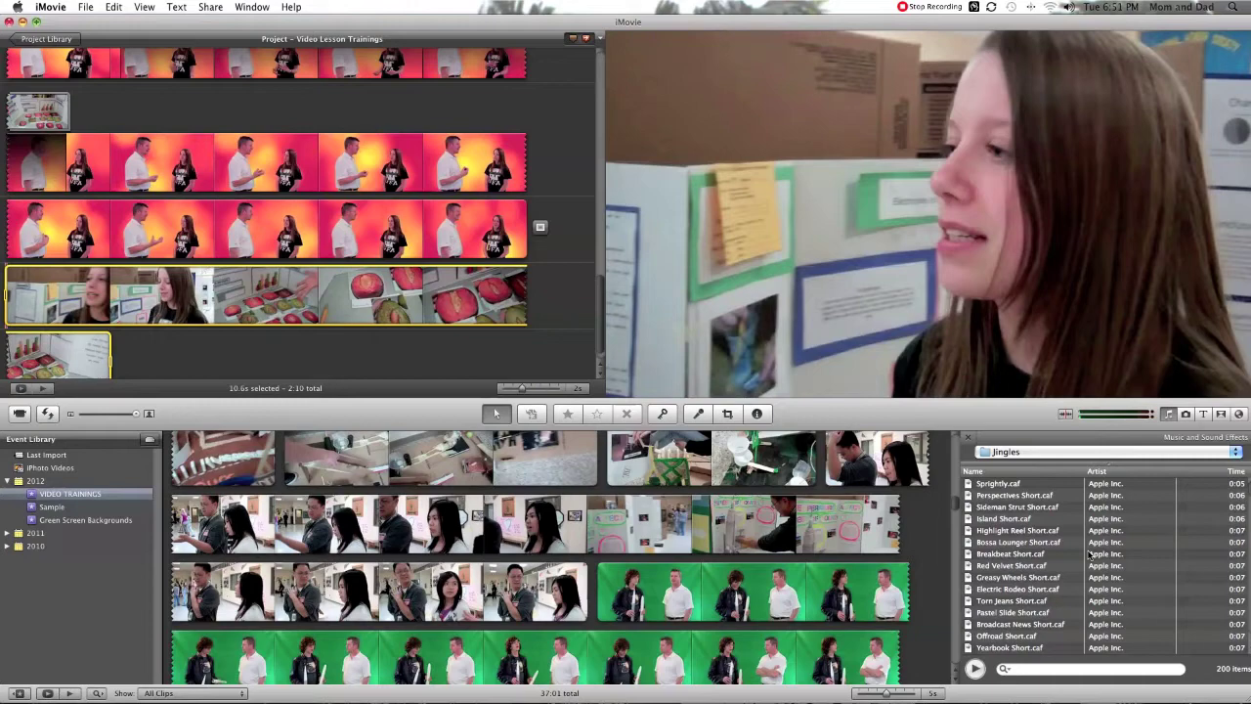
scroll(1089, 555, down, 15)
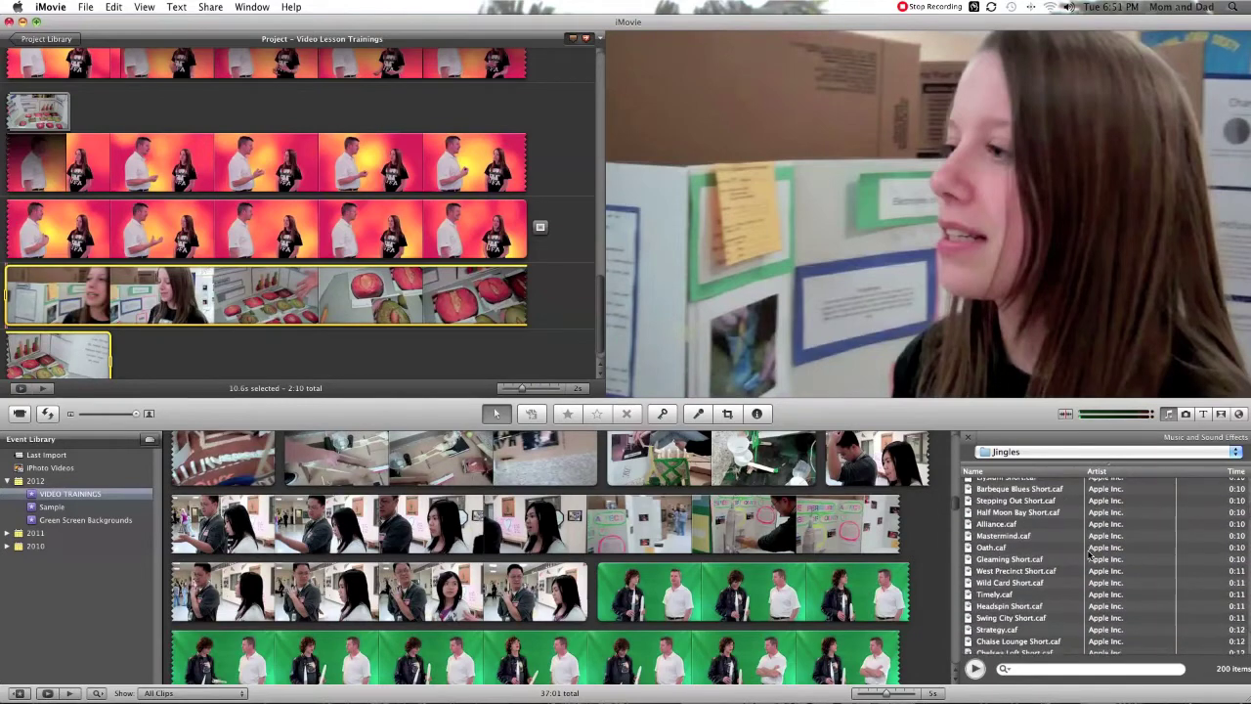
scroll(1089, 553, down, 15)
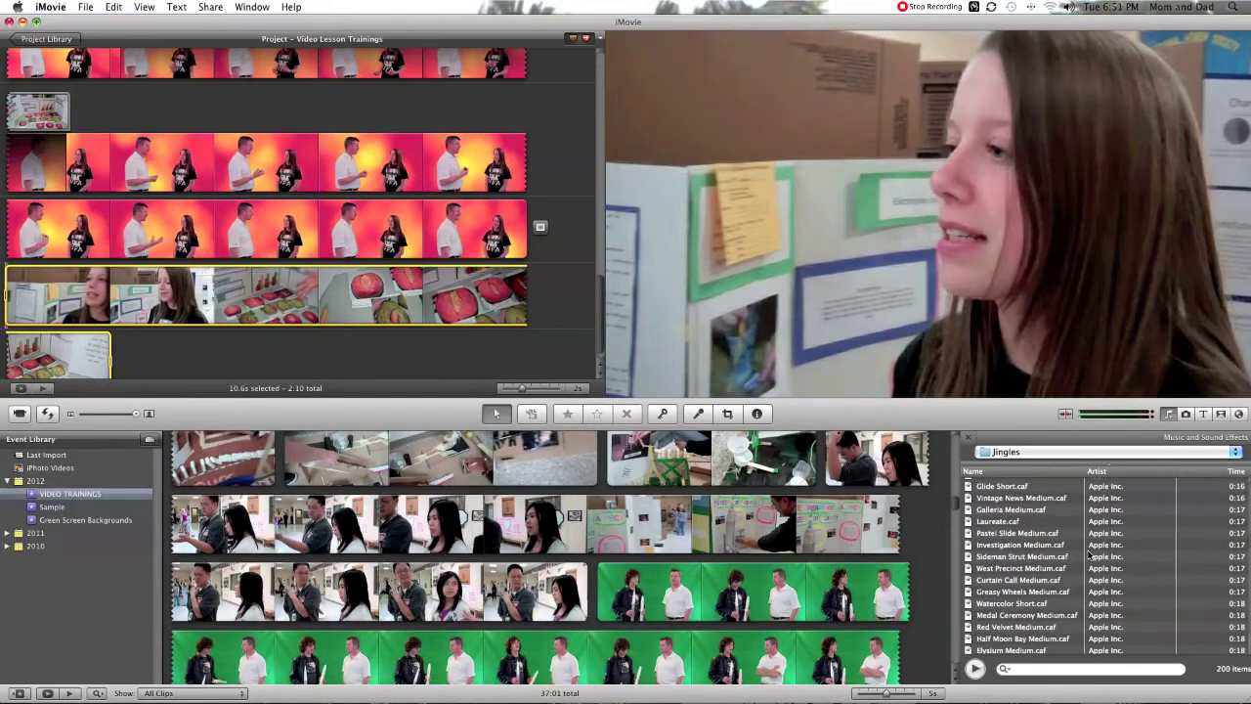
scroll(1088, 554, down, 1)
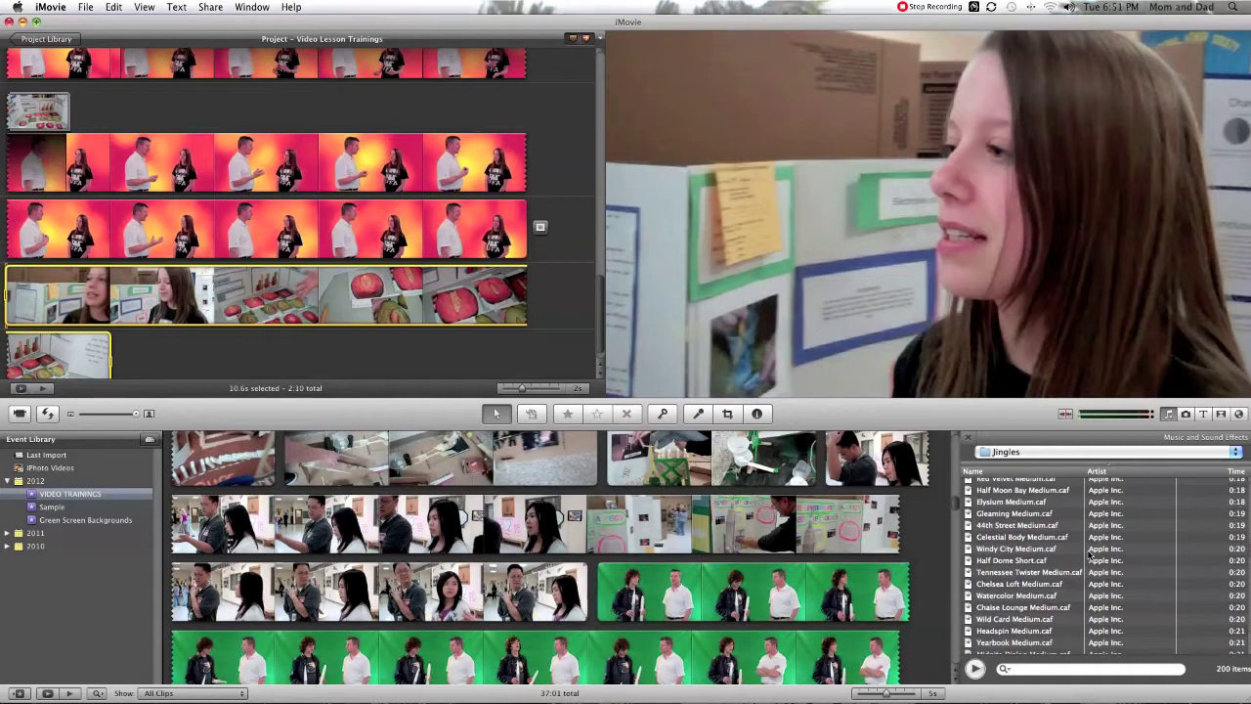
- Audition the roughly 20-second jingles one after another, from Celestial Body Medium down to Barbeque Blues Medium
click(1024, 540)
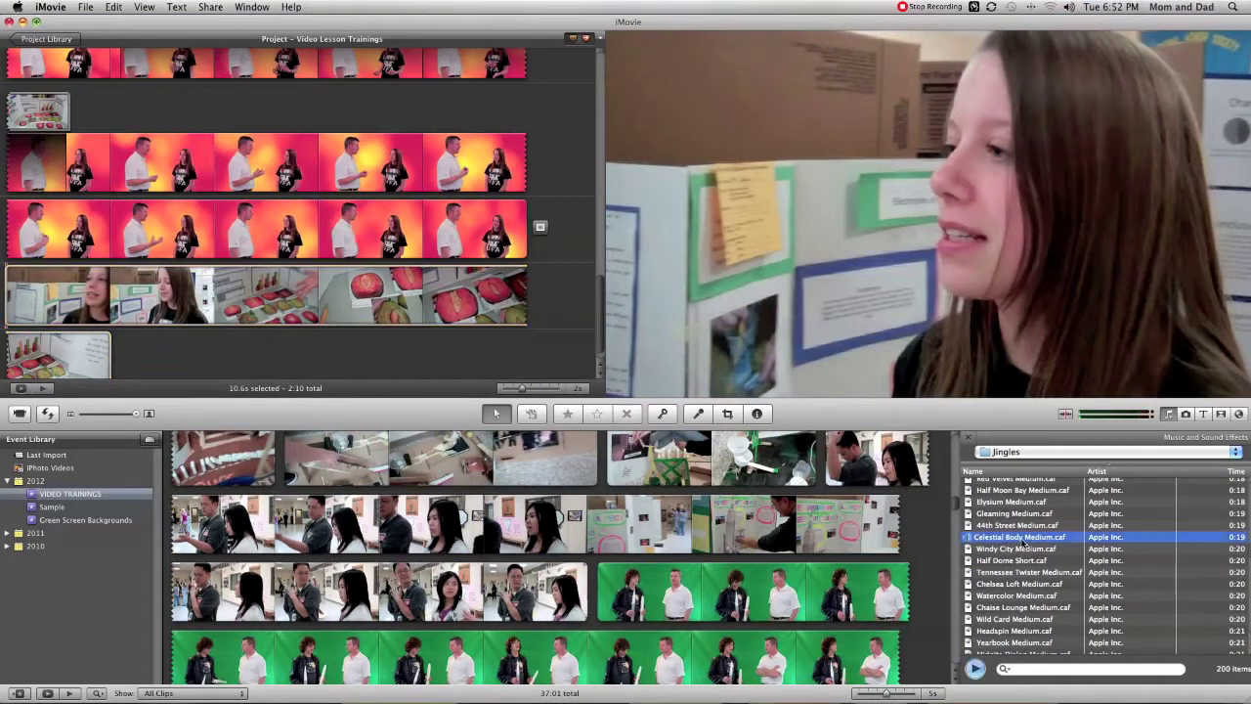
click(1021, 550)
click(1022, 563)
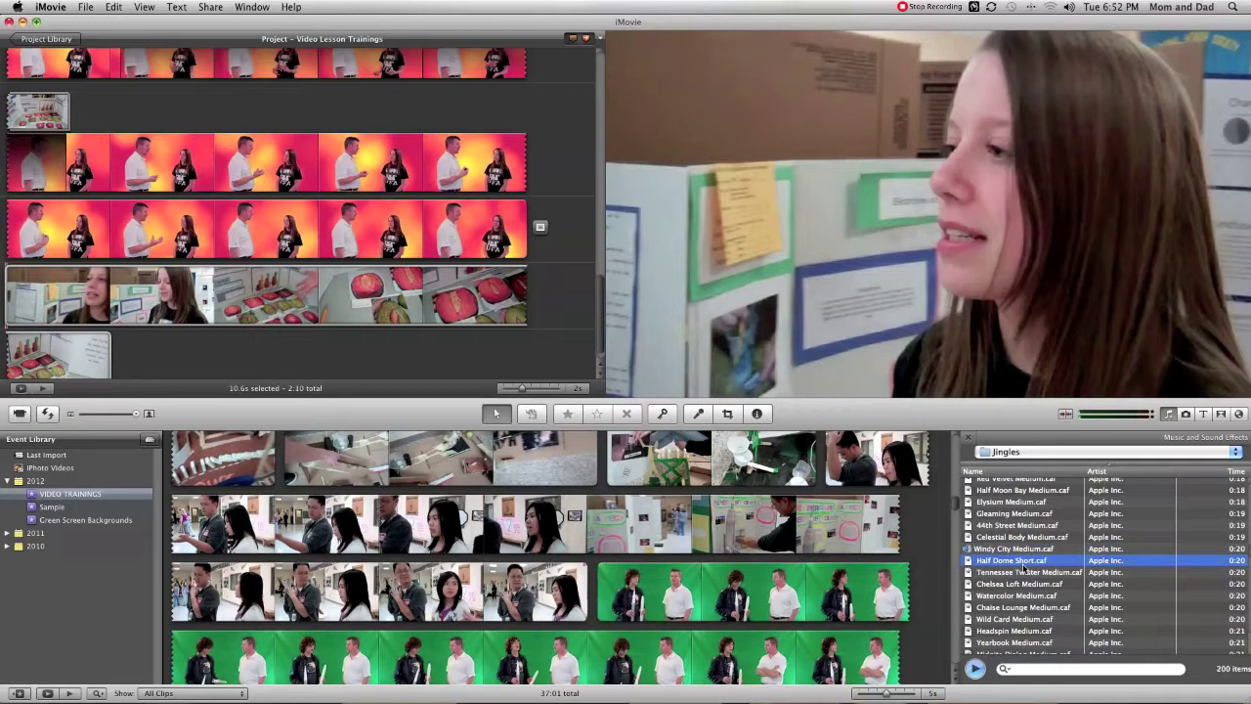
click(1026, 572)
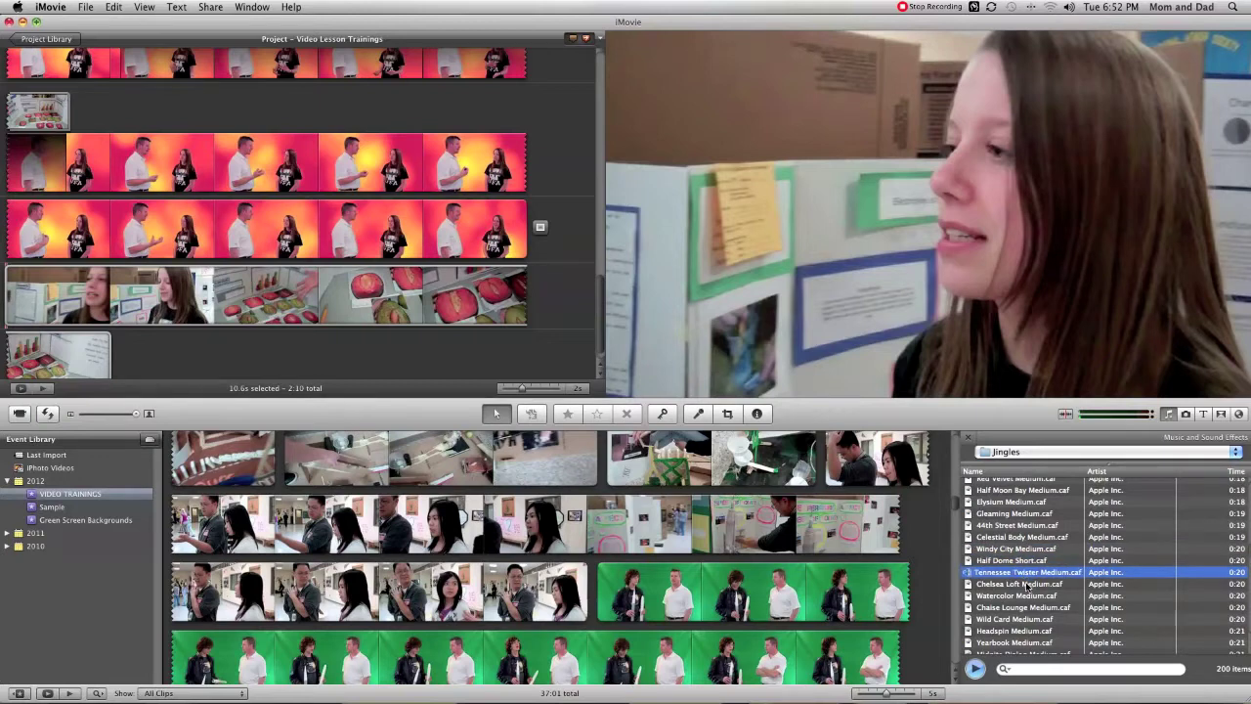
click(1027, 585)
click(1029, 597)
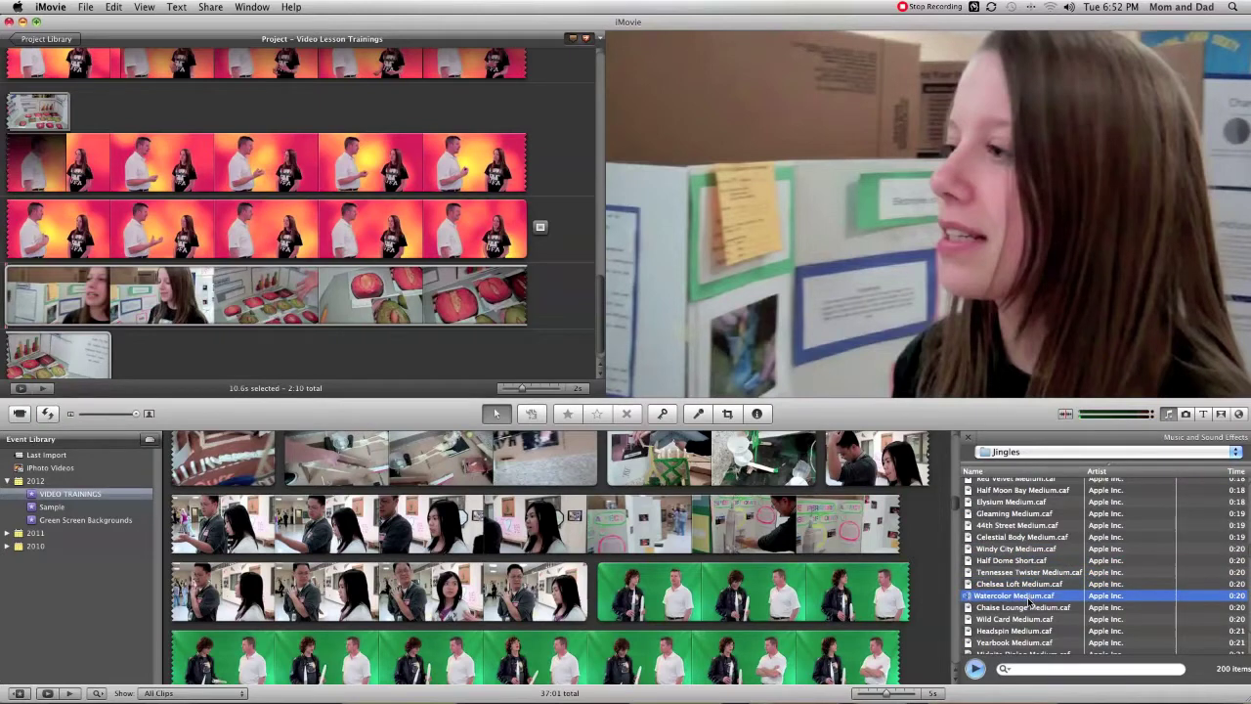
click(1033, 608)
click(1033, 619)
scroll(1032, 616, down, 1)
click(1028, 602)
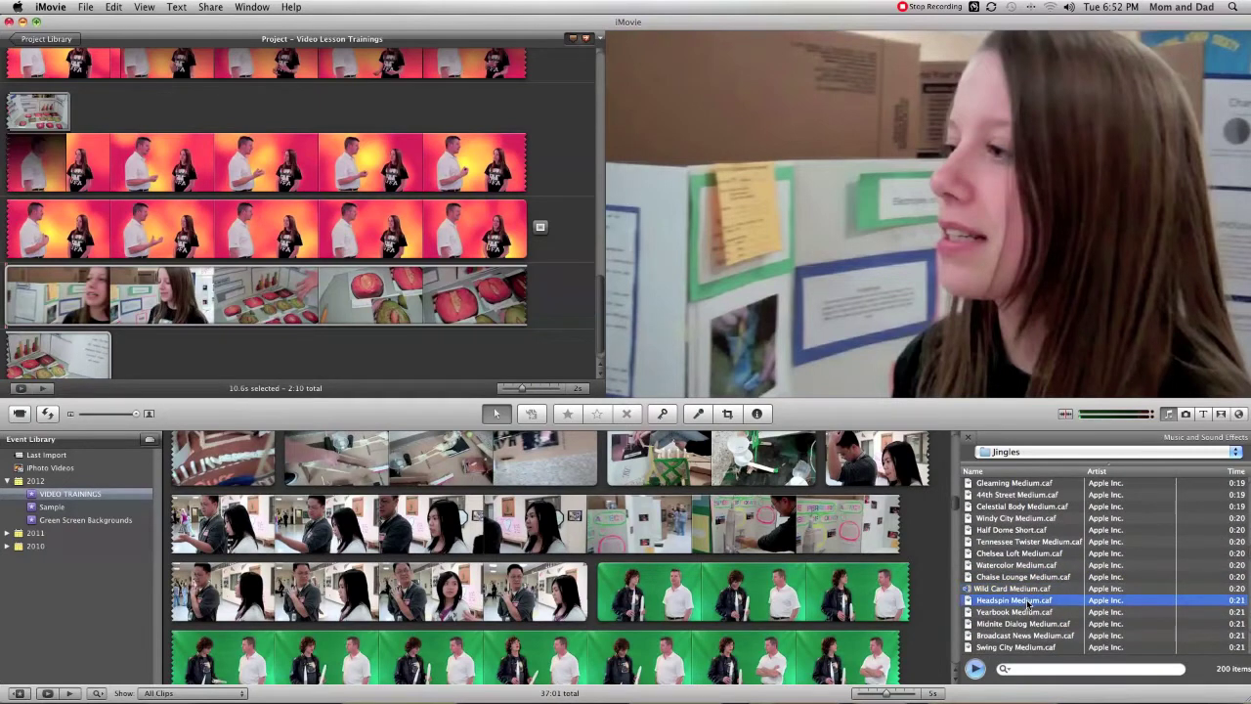
click(1025, 616)
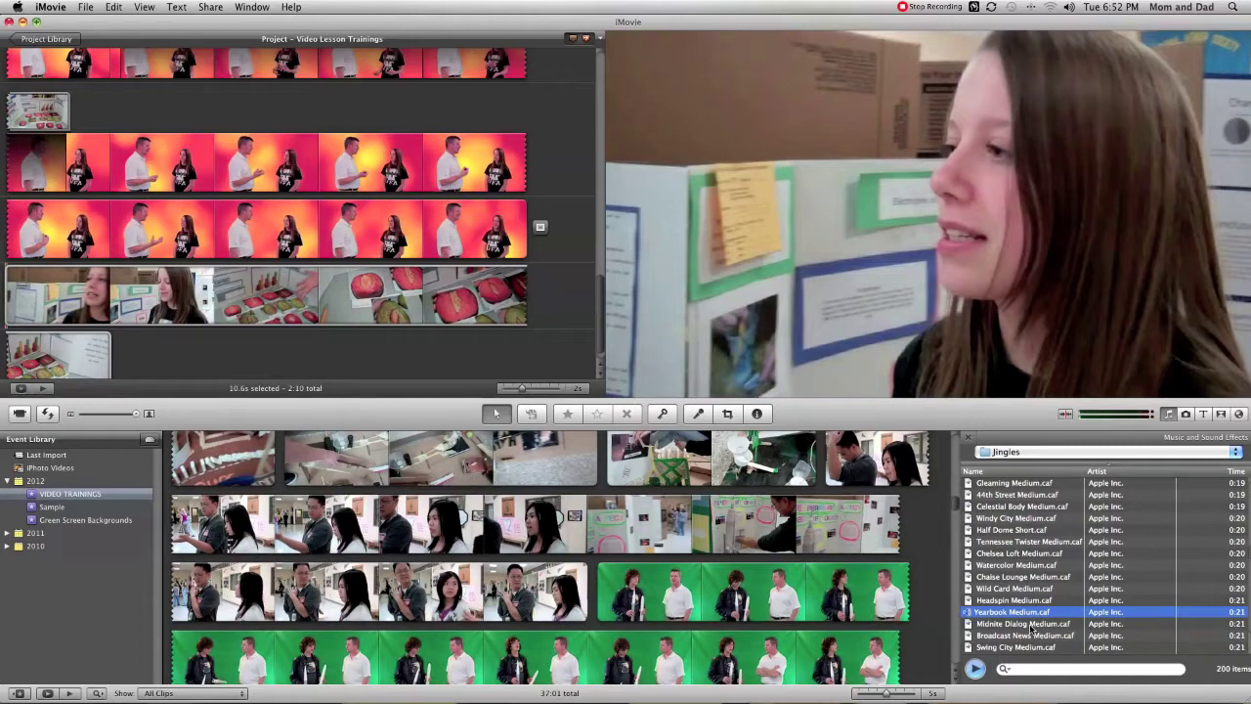
click(1032, 626)
scroll(1033, 616, down, 2)
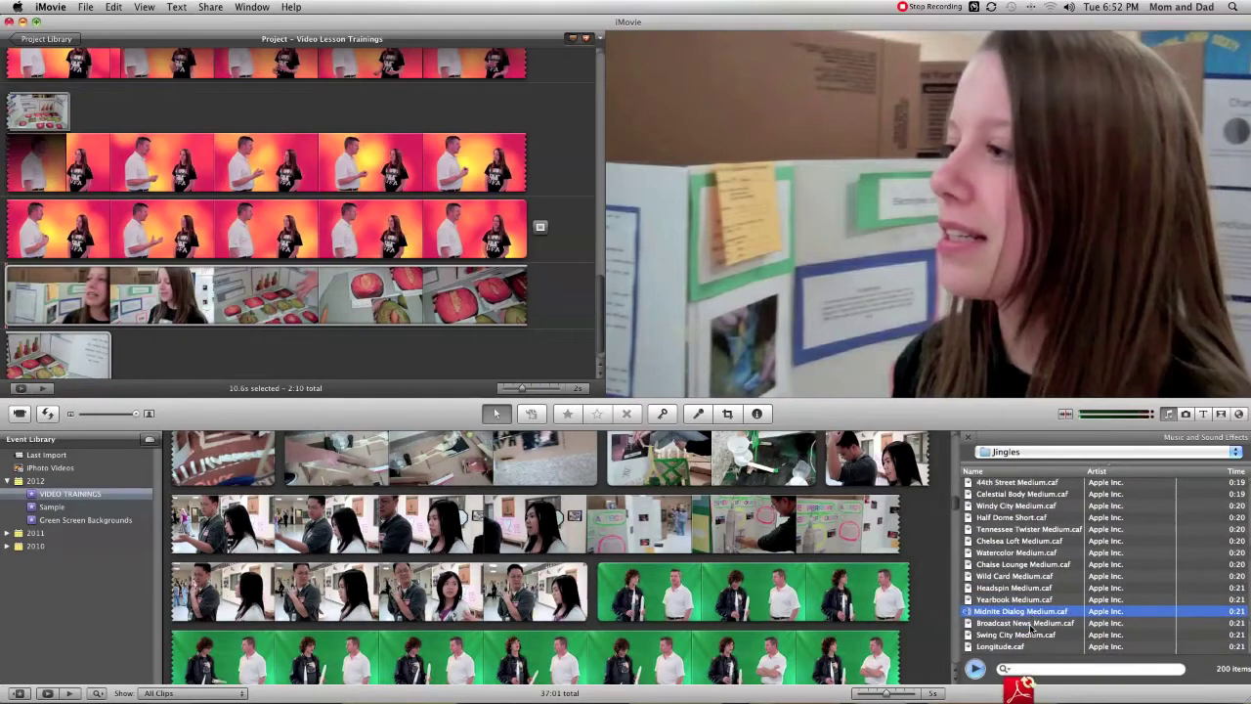
click(1036, 599)
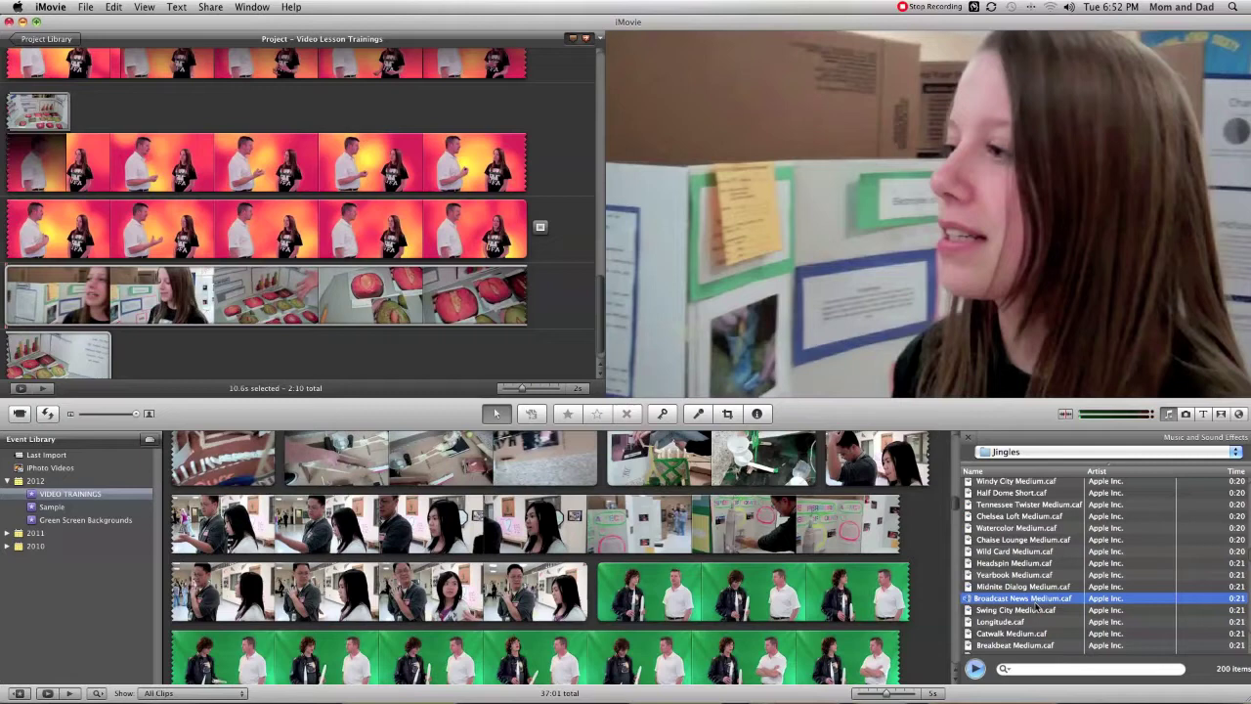
click(1038, 611)
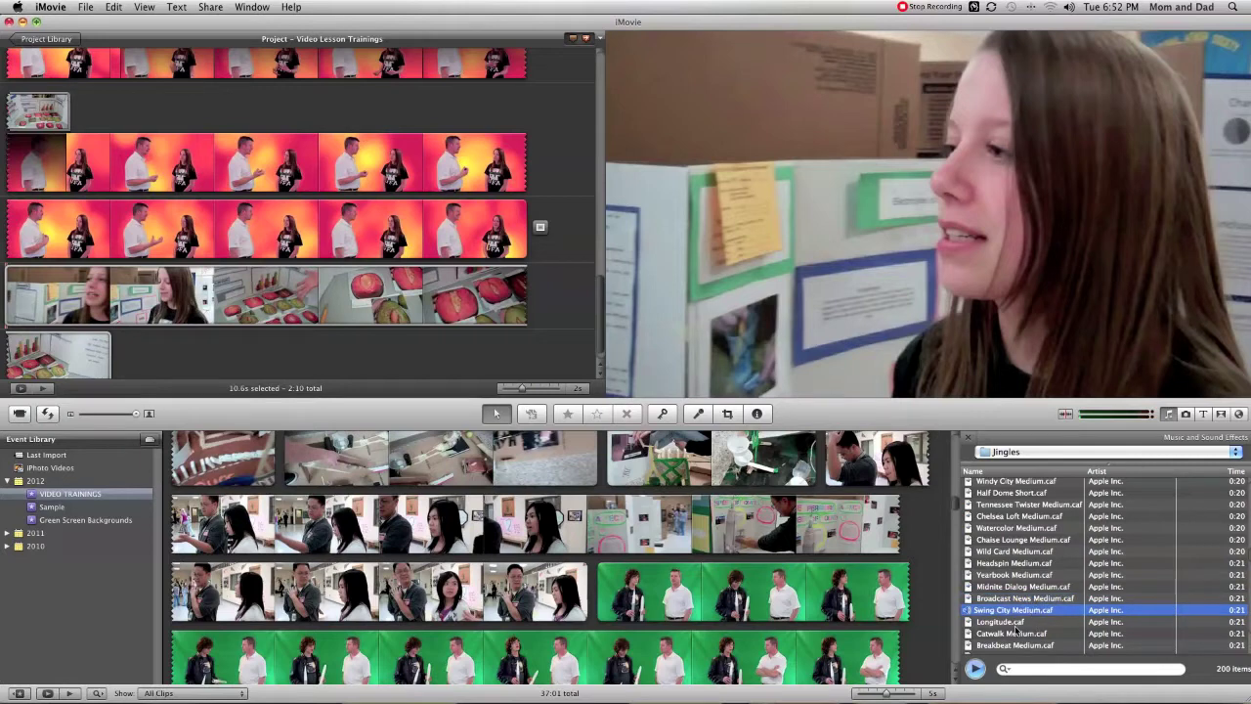
click(1013, 624)
scroll(1012, 623, down, 1)
click(1018, 621)
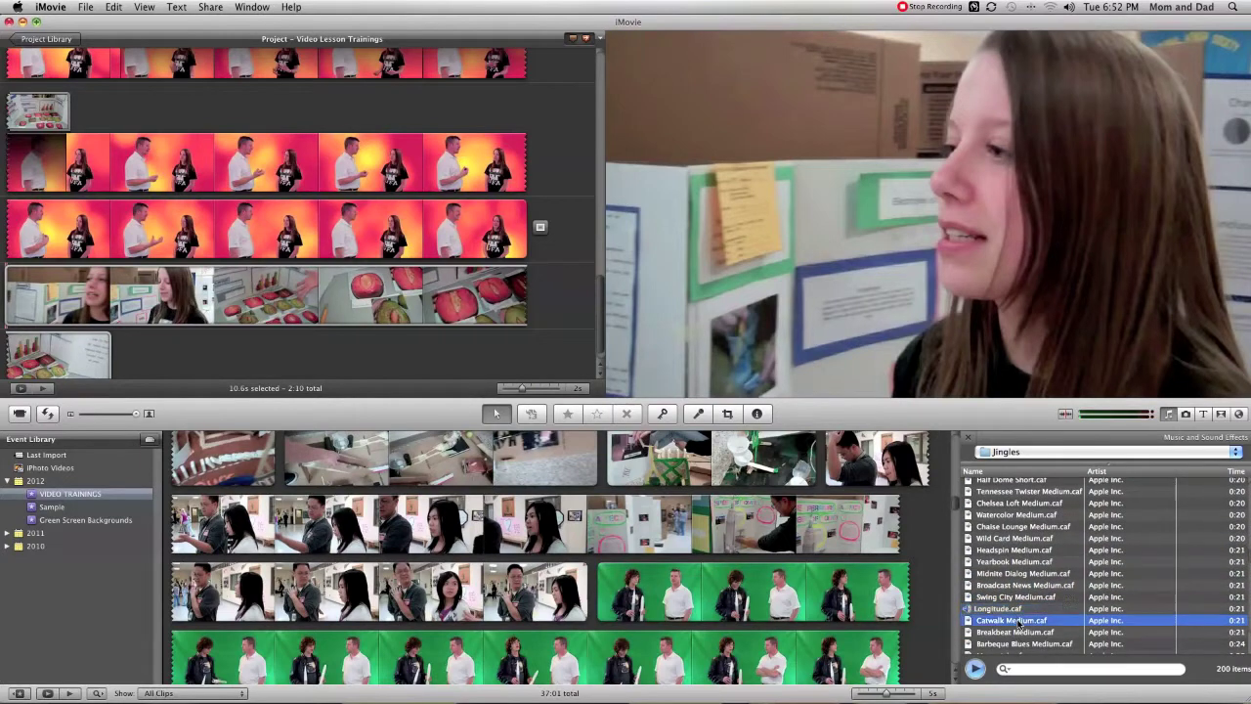
scroll(1019, 621, down, 2)
click(1019, 607)
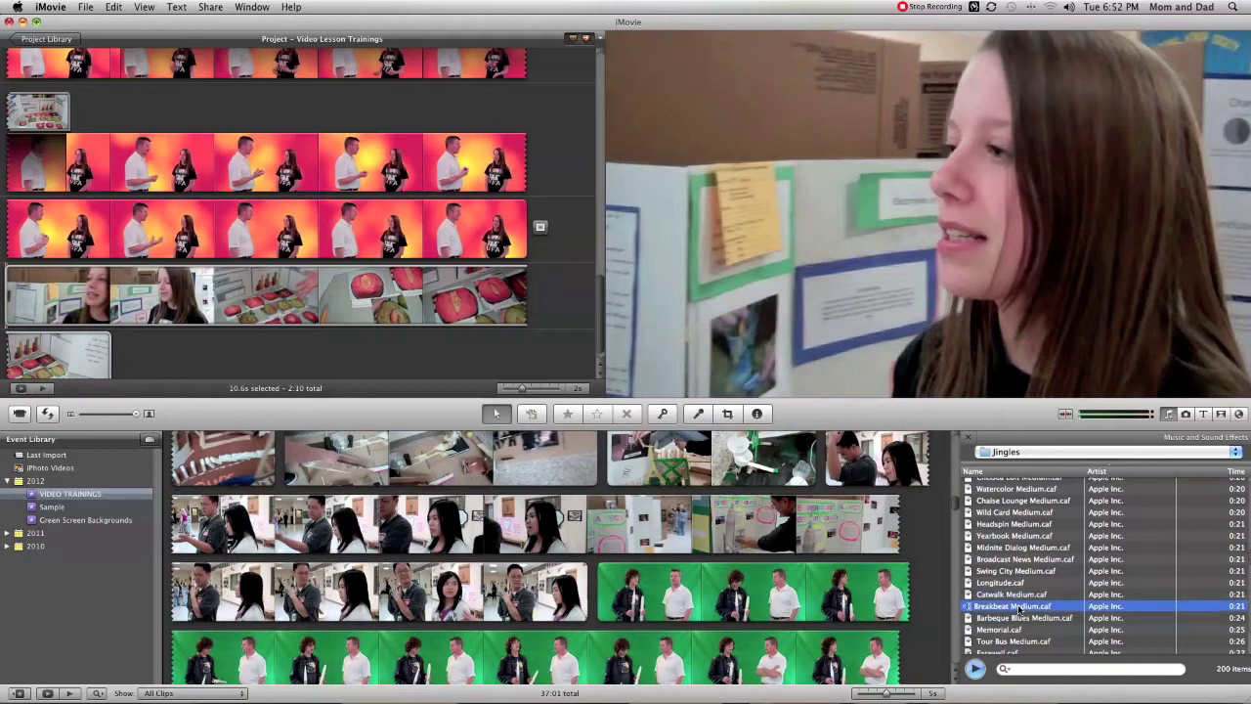
click(1023, 618)
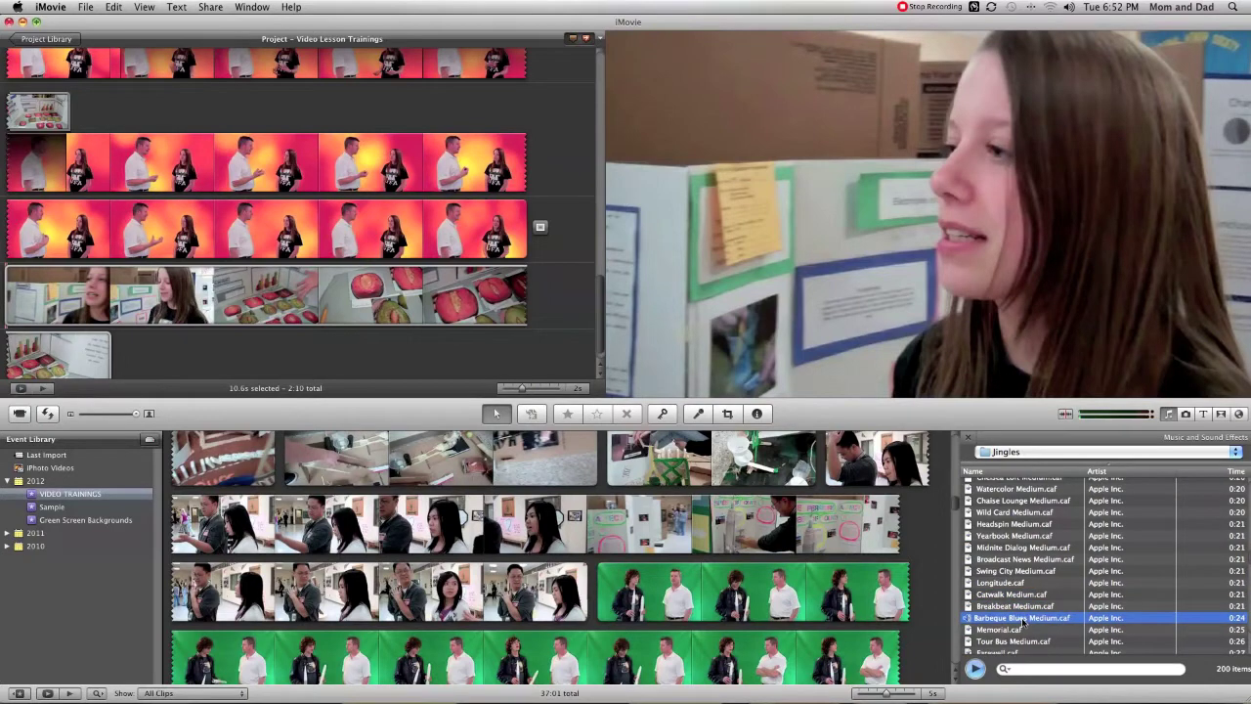
- Attach the Catwalk Medium jingle beneath the display clip at about 2:03 and shift its start slightly earlier
click(1020, 595)
click(974, 670)
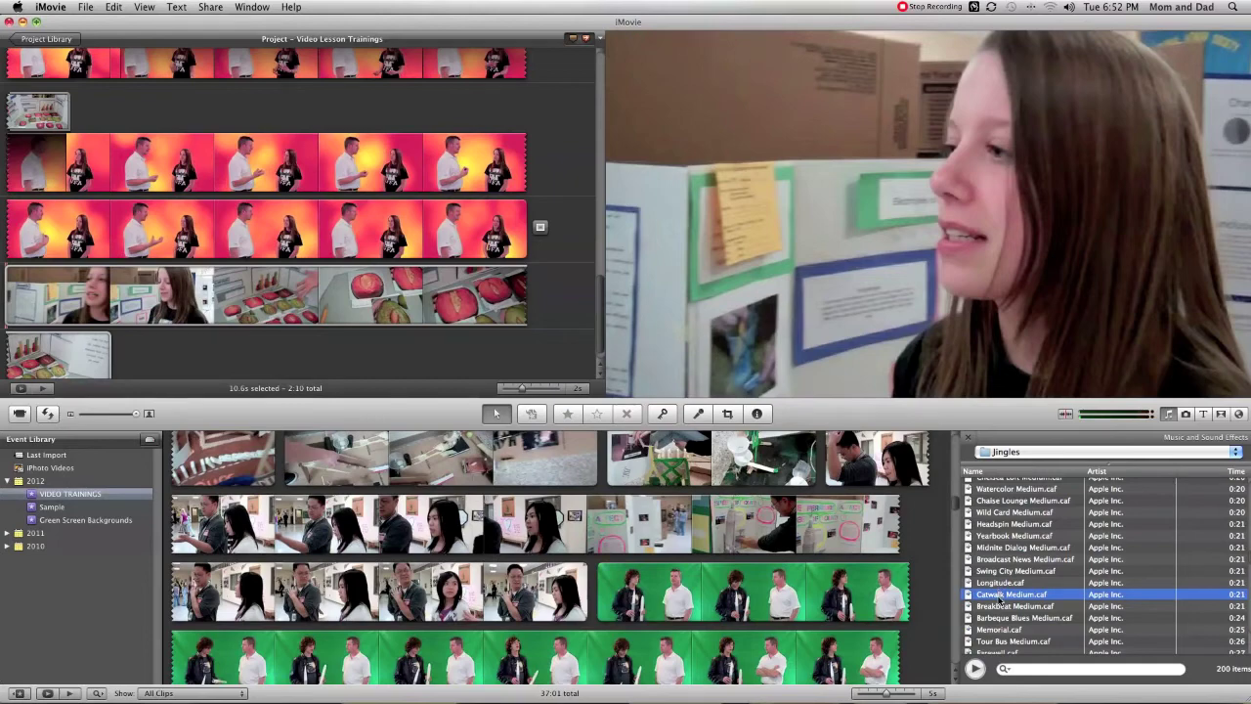
drag(1000, 600, 233, 313)
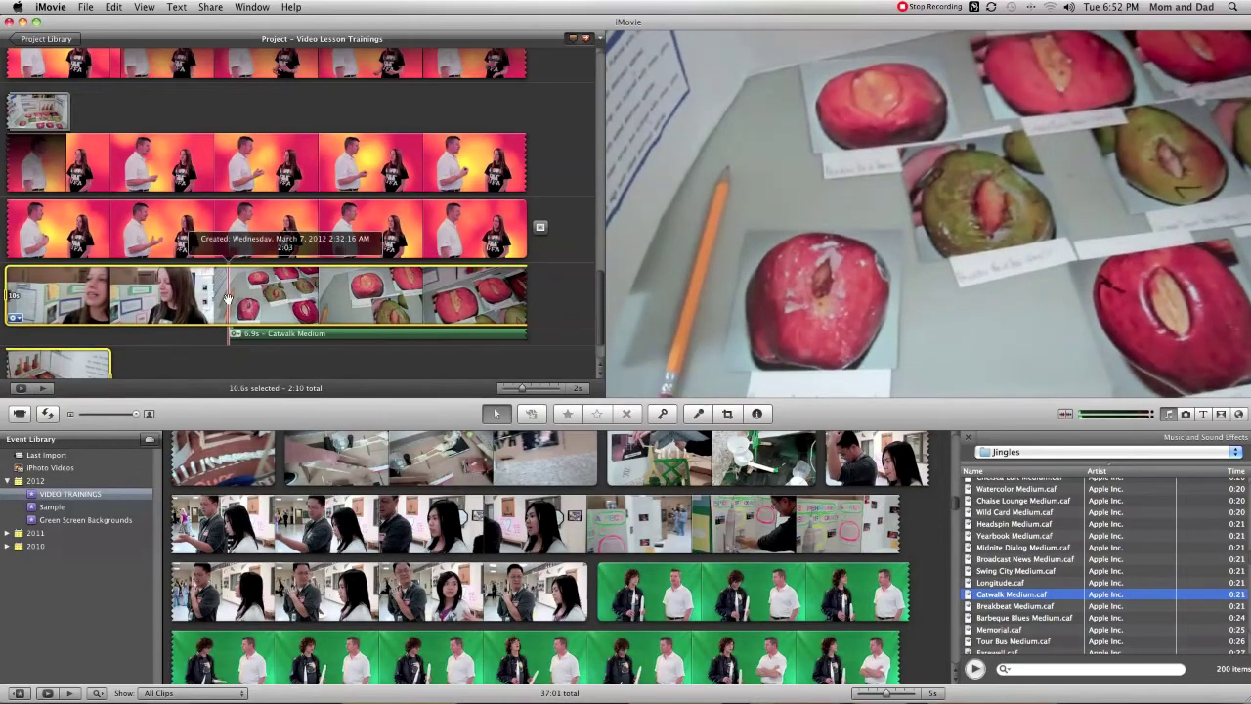
drag(295, 334, 259, 333)
- Give the Catwalk Medium music clip a manual fade-in of 4.0 s
double_click(259, 334)
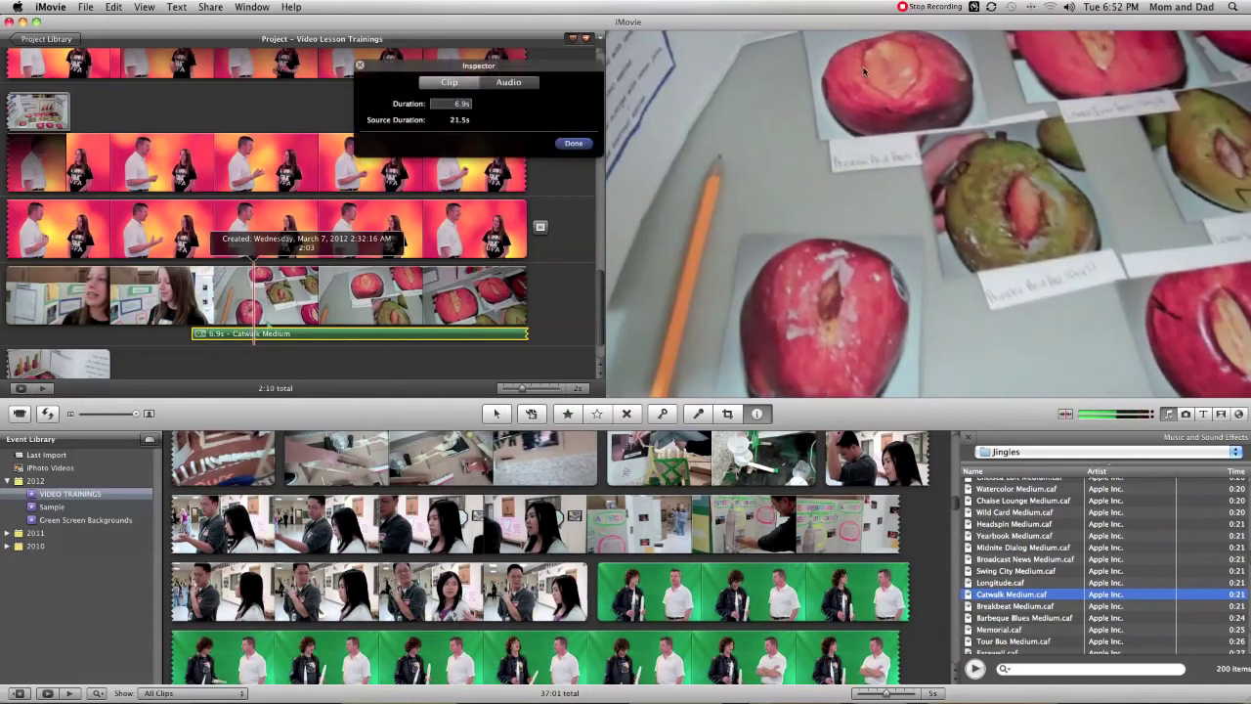
click(509, 82)
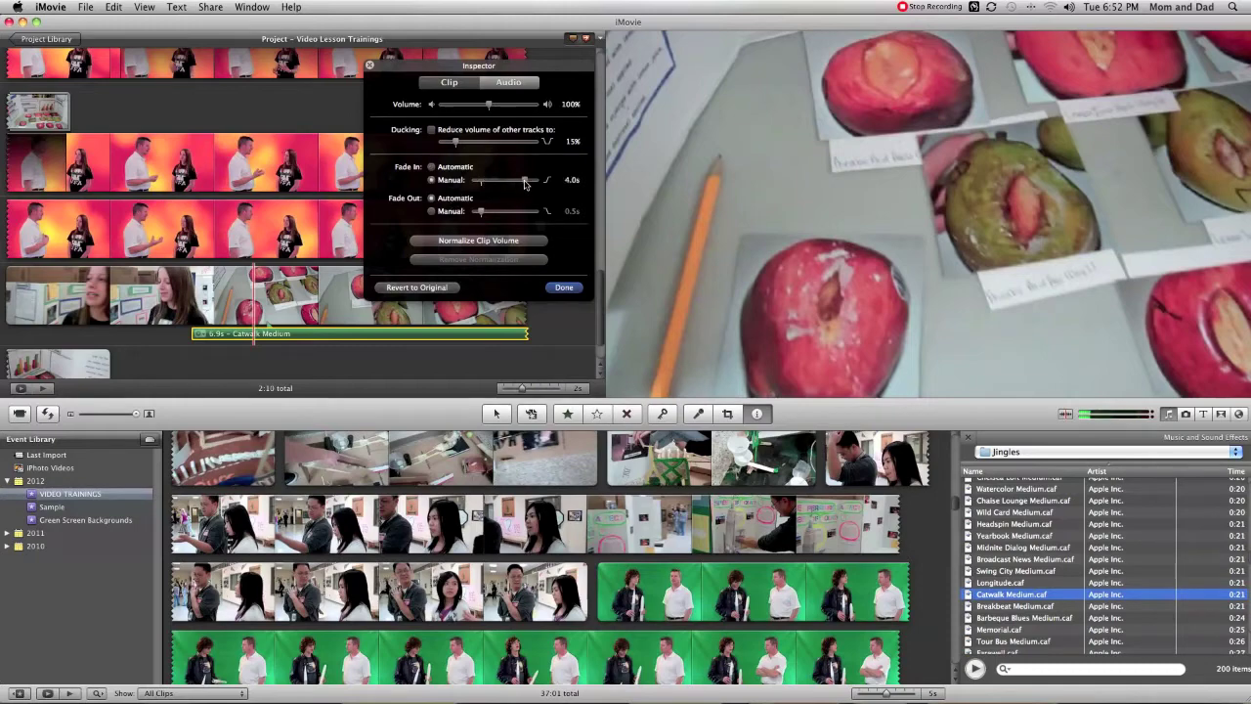
click(565, 287)
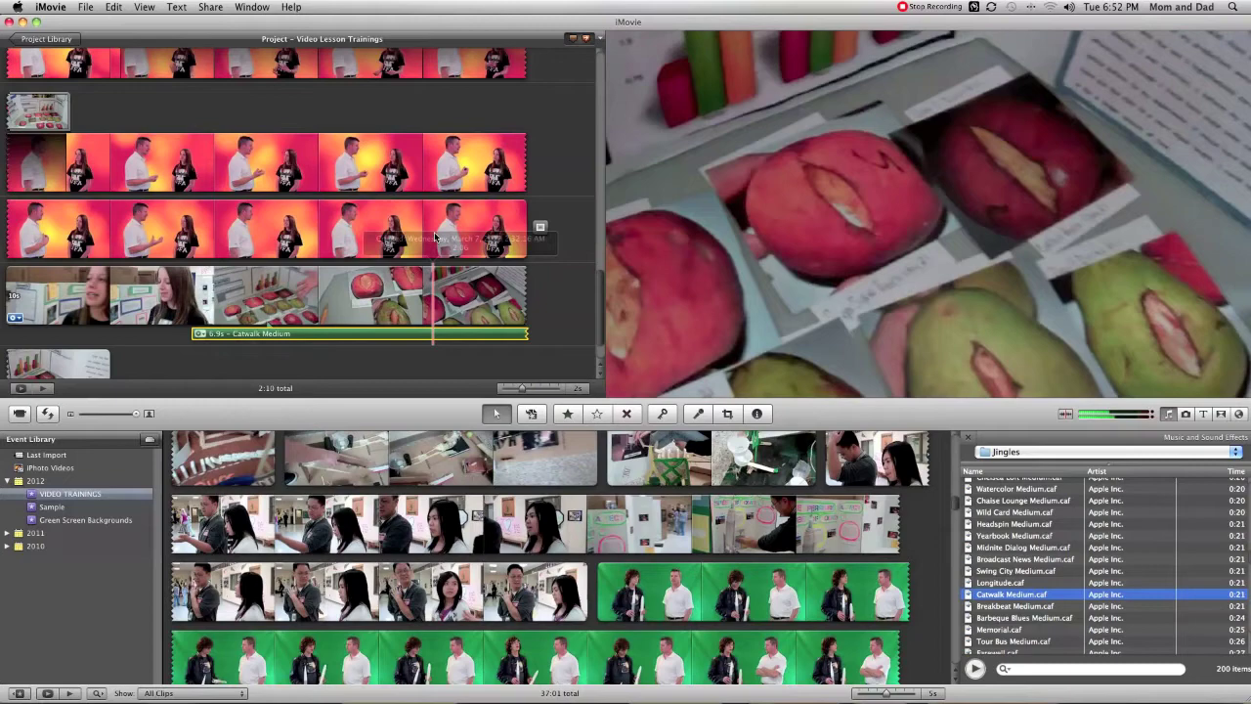
- Play back the interview's end into the display clip and extend the Catwalk Medium music to the end of the display footage
click(444, 234)
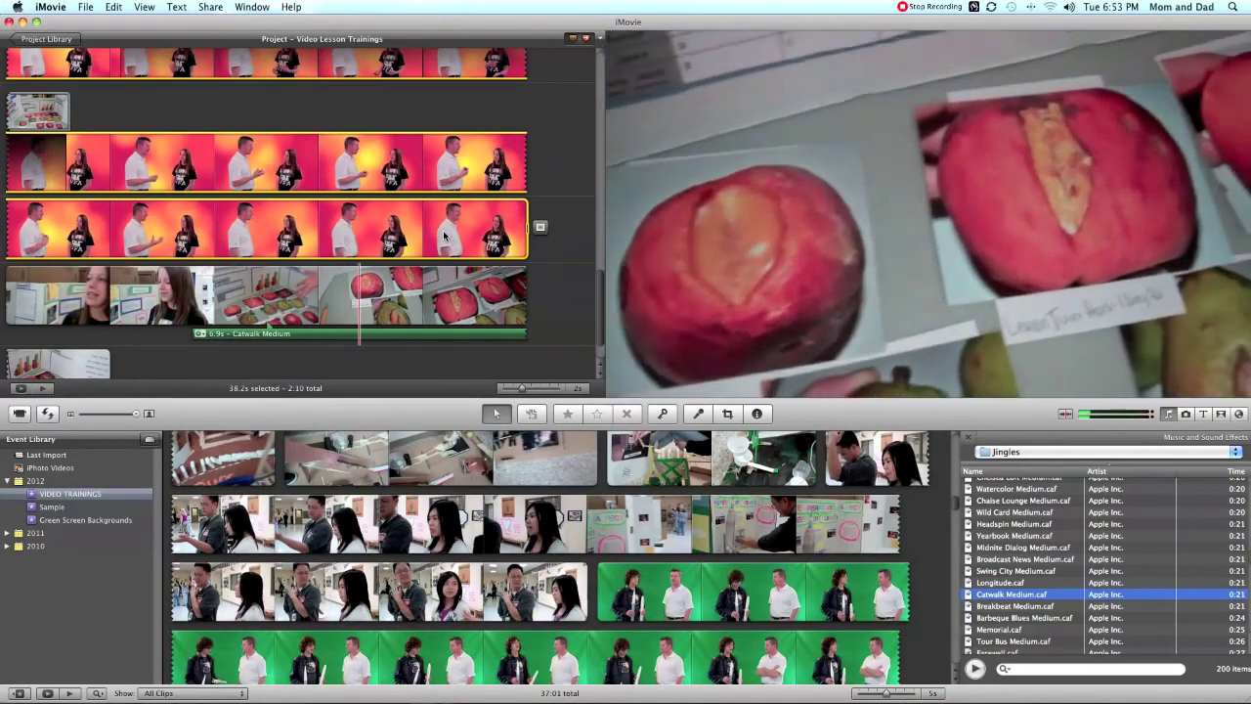
scroll(459, 240, down, 2)
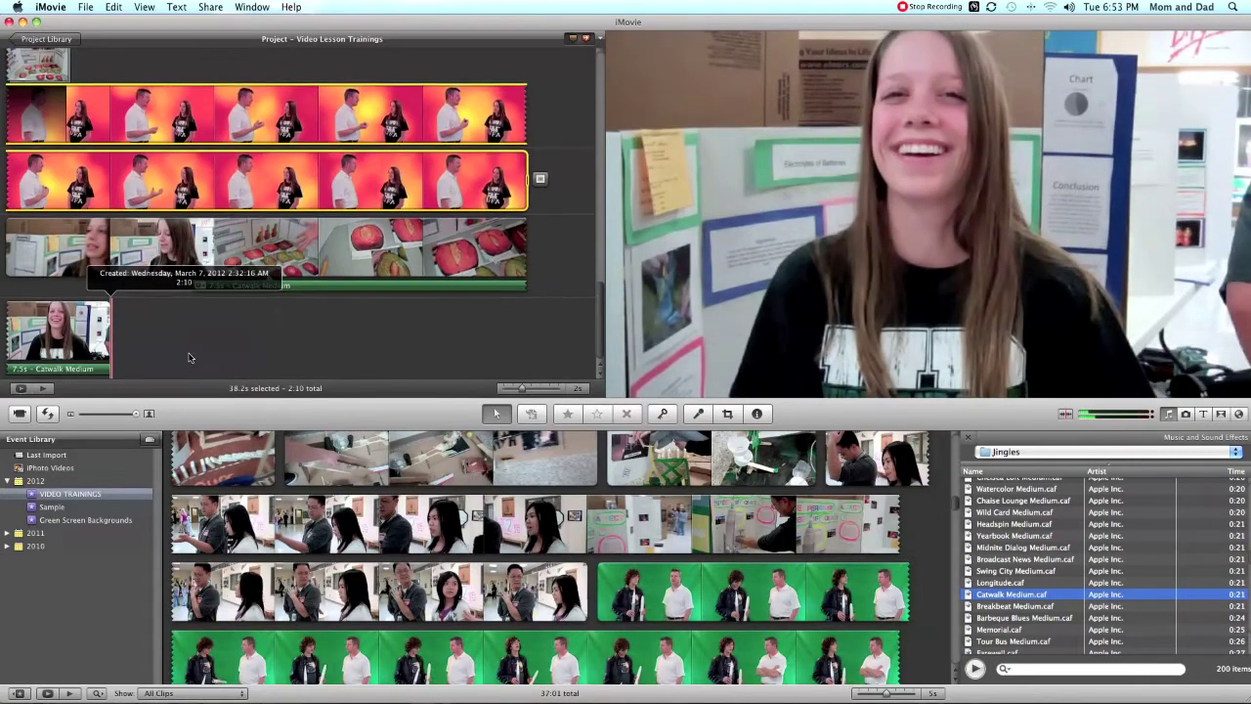
- Set the display clip's own audio to a manual fade-out beneath the music
click(337, 252)
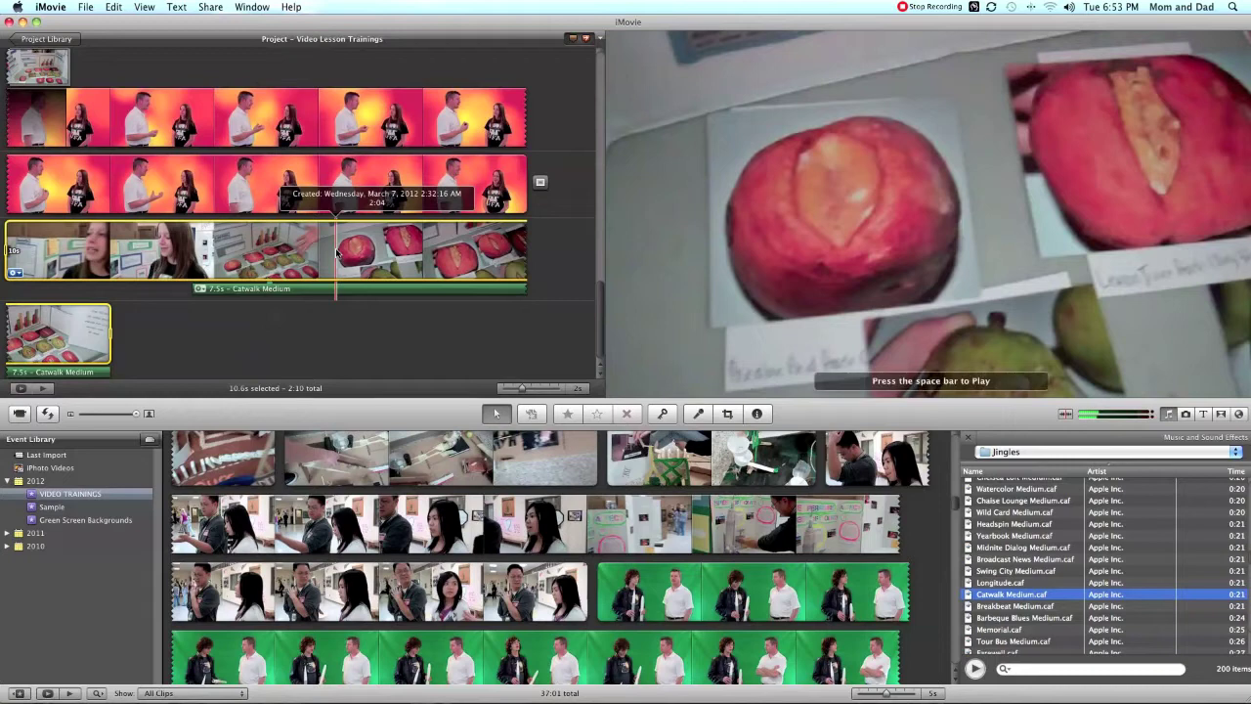
double_click(337, 252)
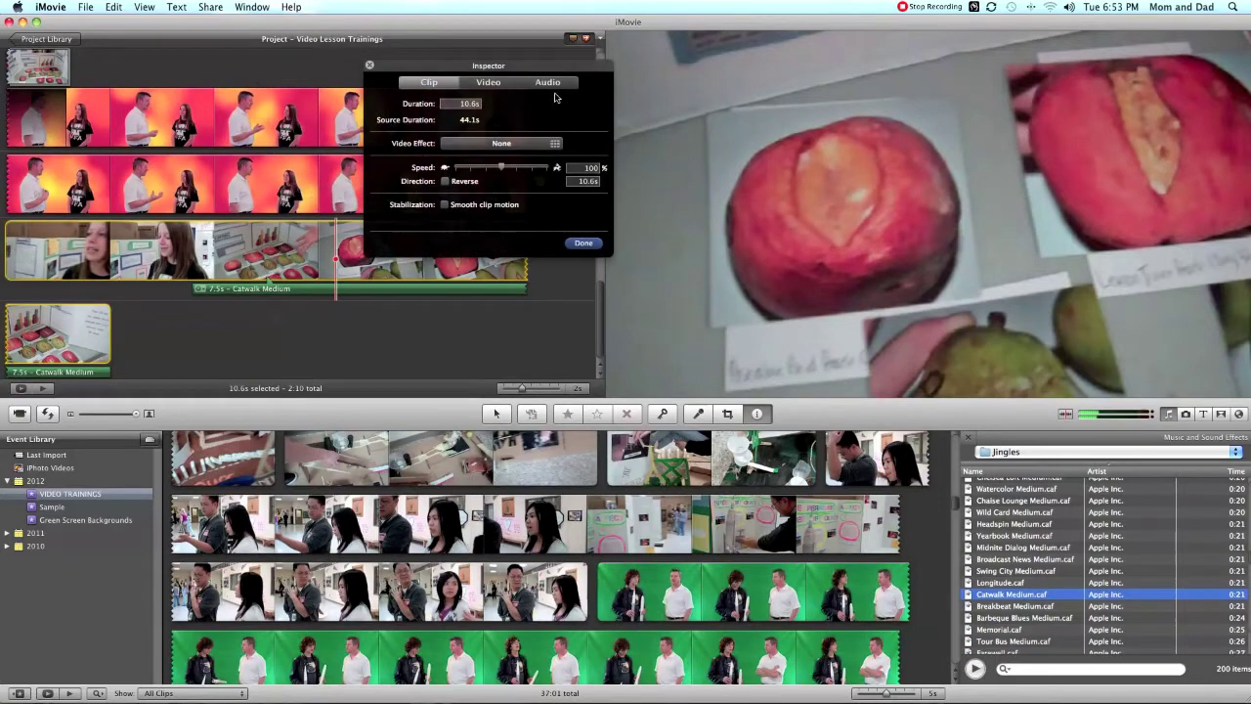
click(553, 85)
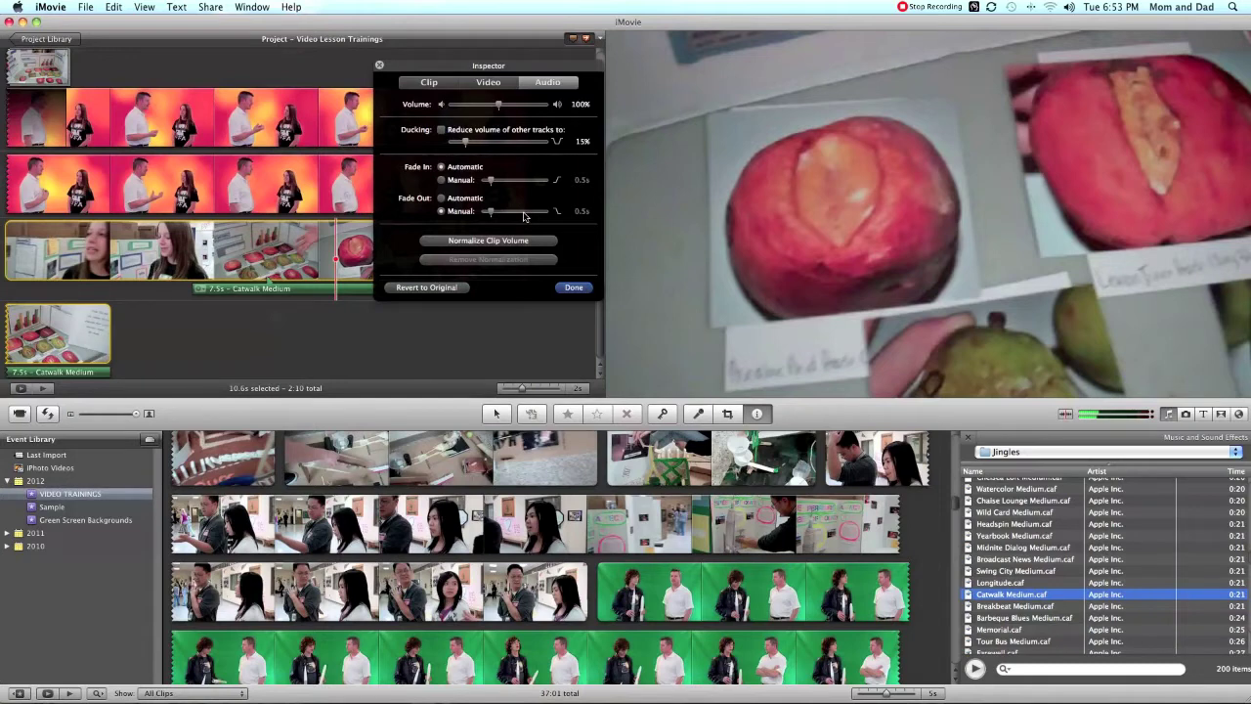
click(573, 288)
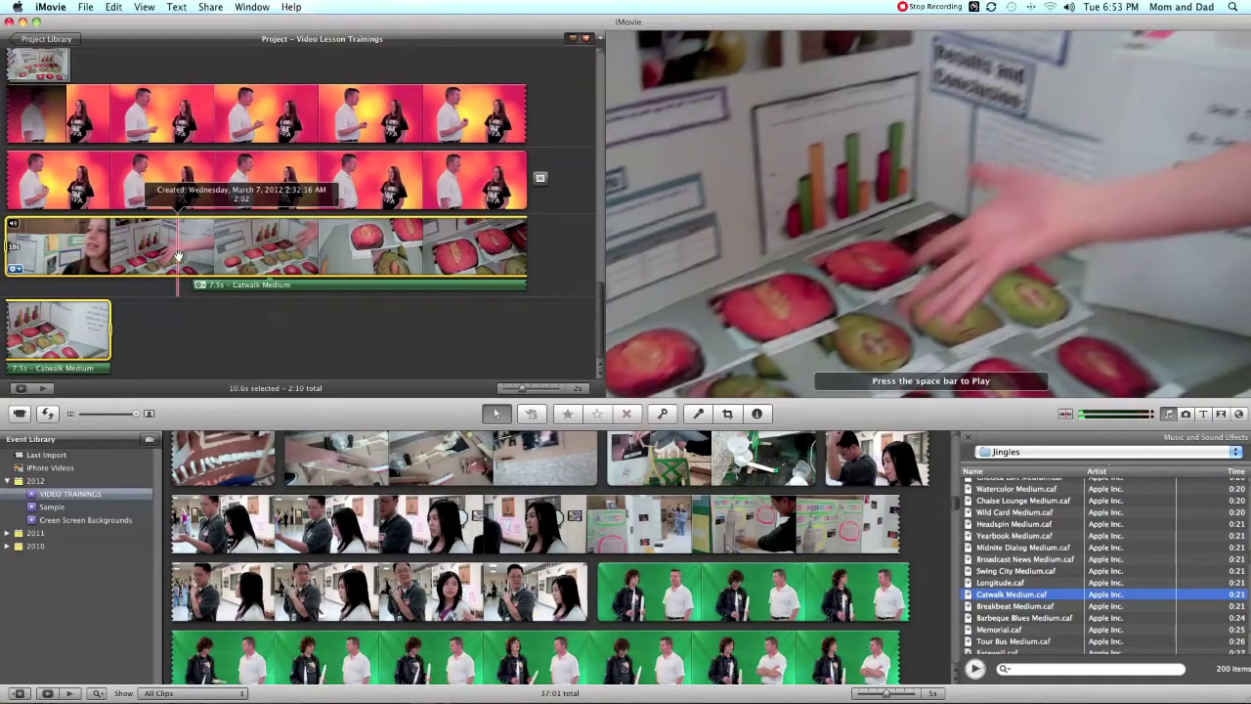
scroll(177, 257, up, 5)
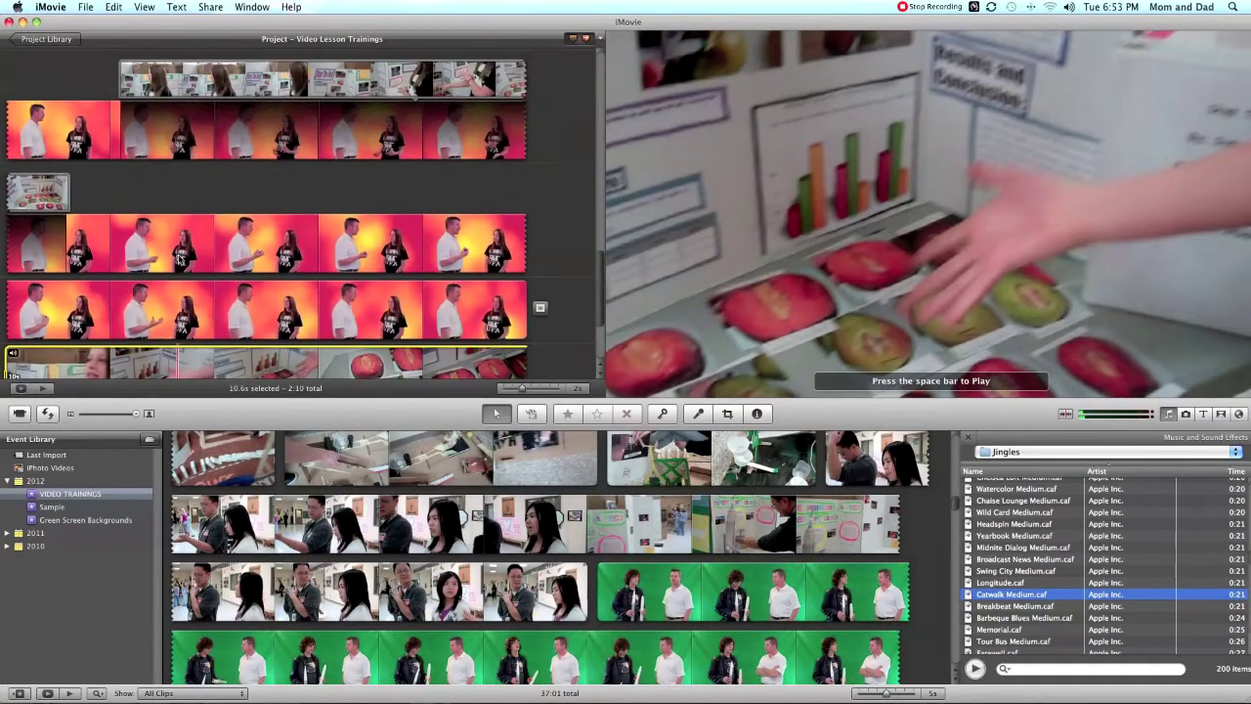